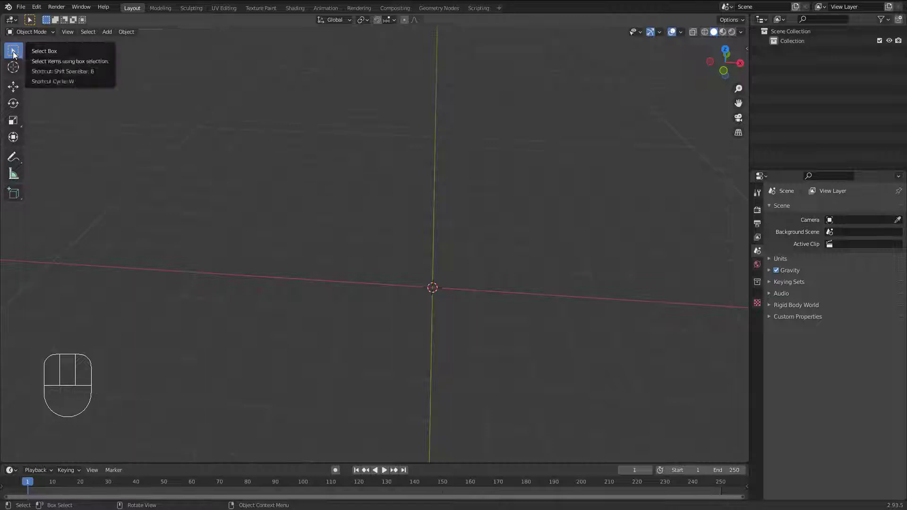
Cycle through the selection tool variants and return to Select Box.
mouse_move(14, 55)
mouse_down()
mouse_move(47, 73)
mouse_move(47, 110)
mouse_move(46, 58)
mouse_move(35, 58)
mouse_move(43, 75)
mouse_move(18, 52)
mouse_up()
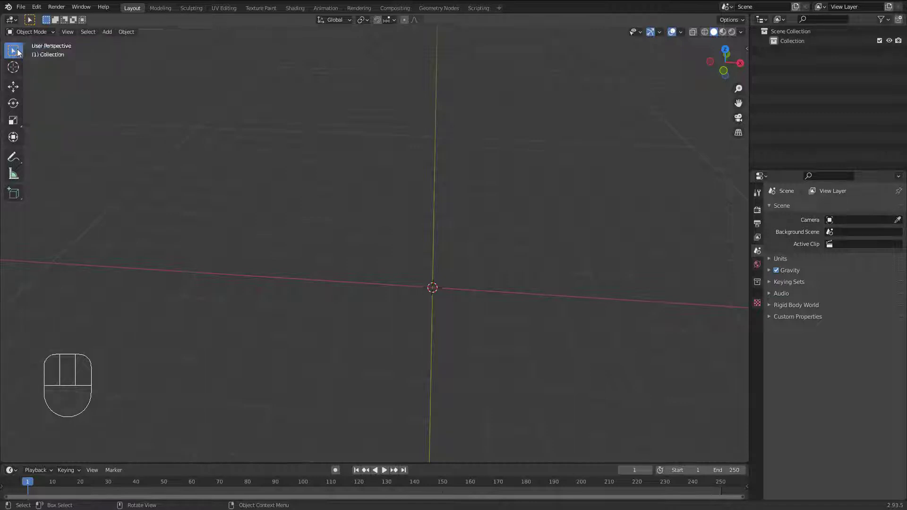
key(w)
key(w)
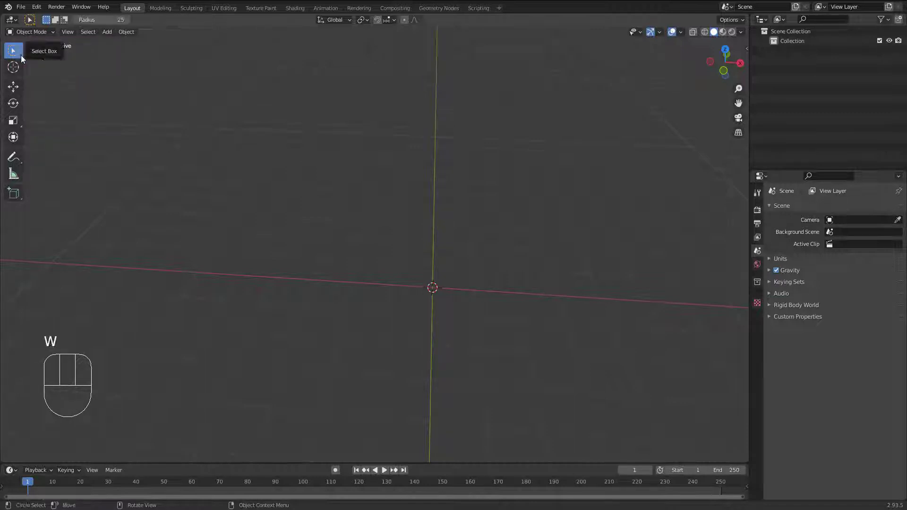
key(w)
key(w)
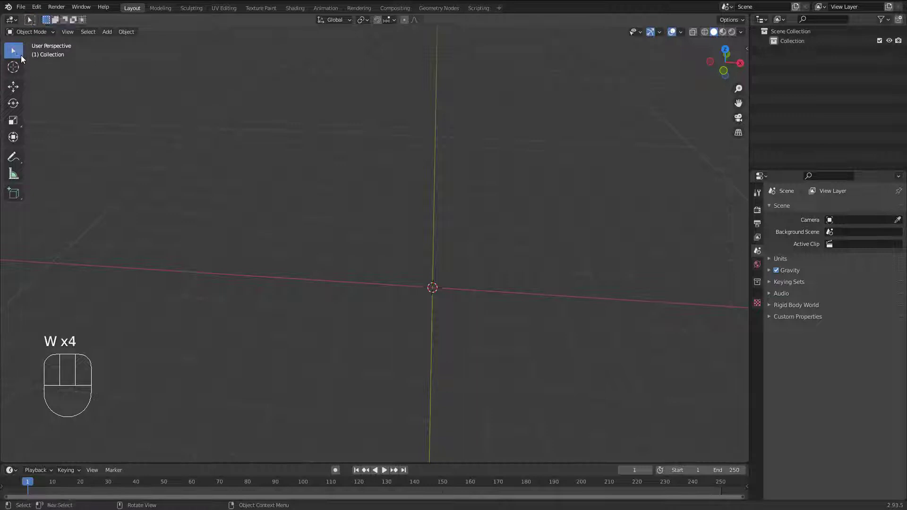
key(w)
key(w)
key(w)
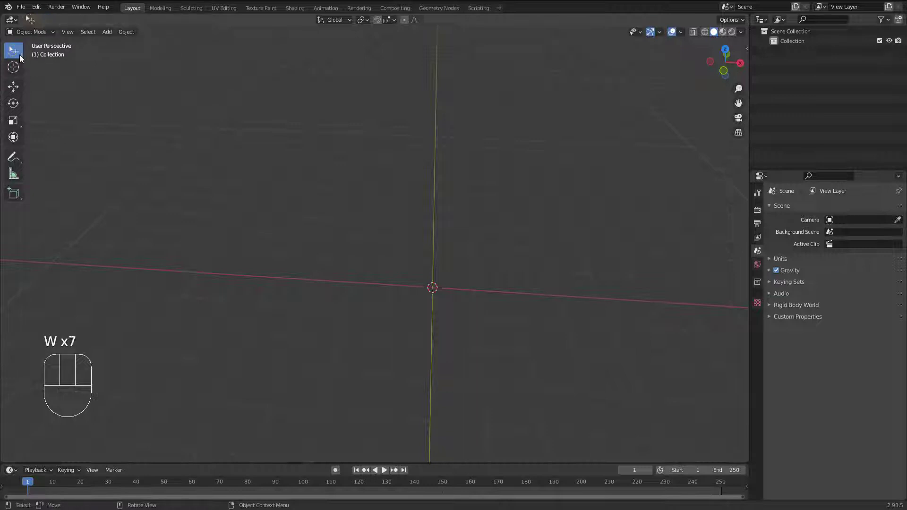
key(w)
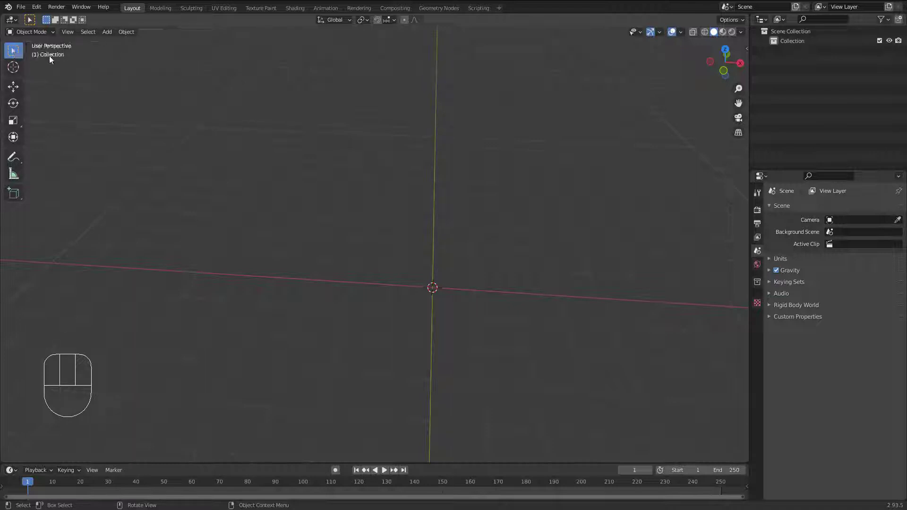
Add a cube mesh at the world origin.
click(104, 32)
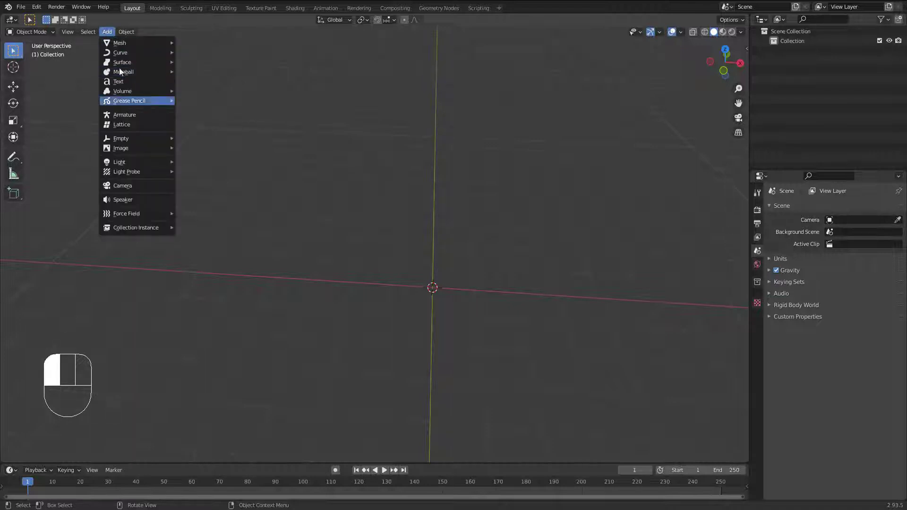
middle_drag(424, 276, 431, 279)
key(shift+a)
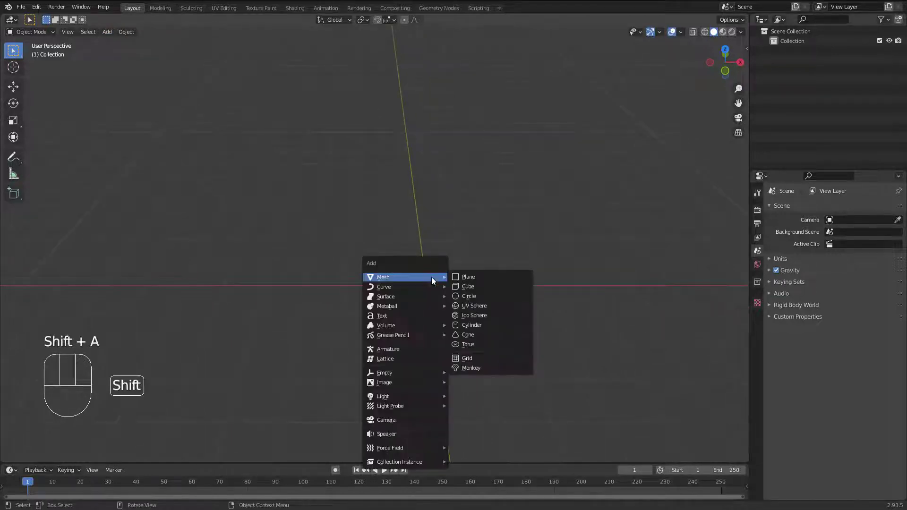
click(479, 286)
middle_drag(442, 280, 397, 258)
scroll(383, 262, down, 2)
scroll(386, 260, down, 1)
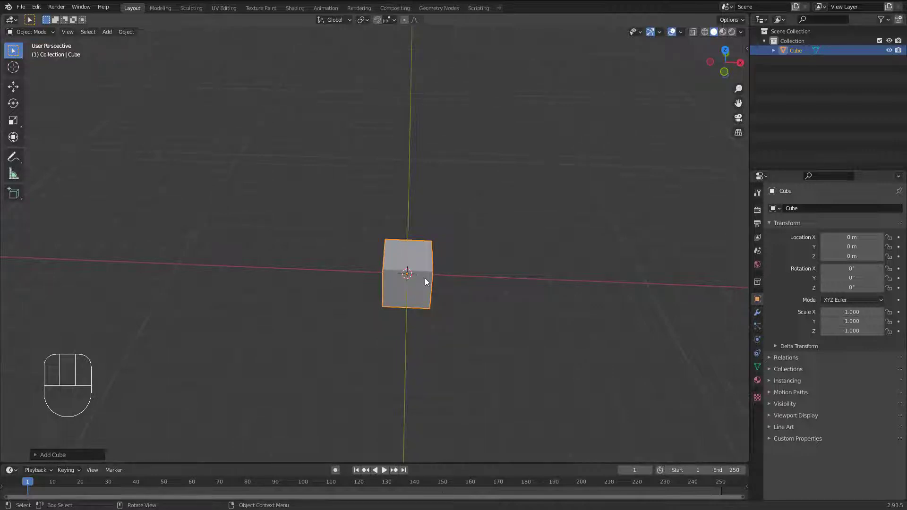
Duplicate the cube and place the copy at about X -6.2 m, Y 1.9 m, Z -0.06 m.
middle_drag(424, 277, 412, 286)
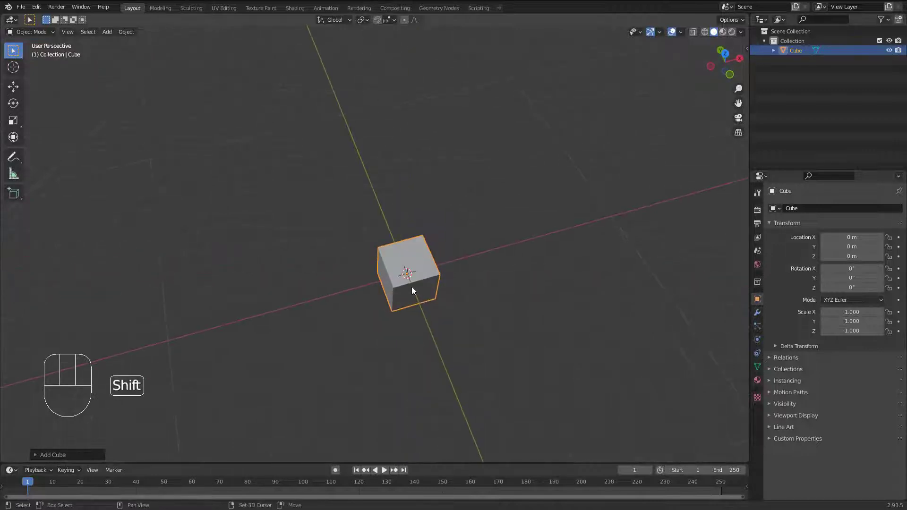
key(shift+d)
click(260, 287)
middle_drag(327, 278, 385, 267)
Duplicate the cube at the origin and place the copy at about X 4.7 m, Y 3.2 m, Z 1.4 m.
click(380, 344)
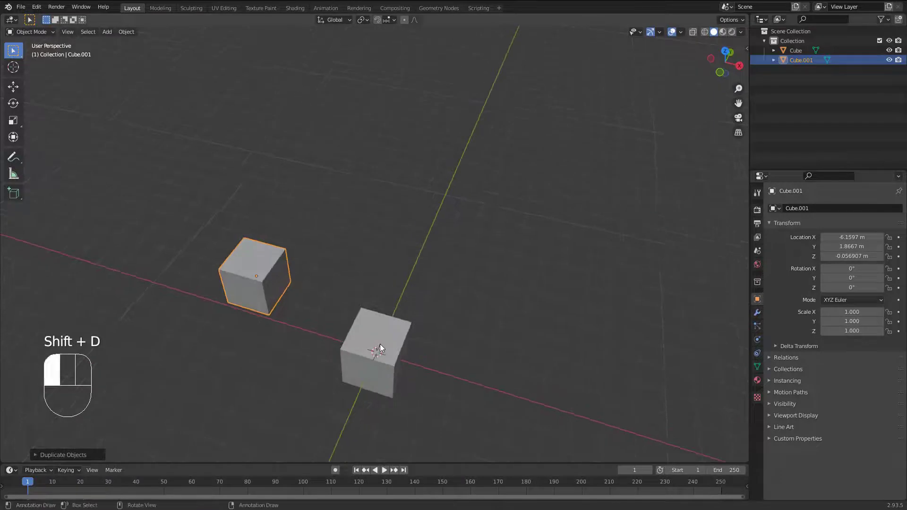
key(shift+d)
click(525, 298)
middle_drag(455, 295, 406, 252)
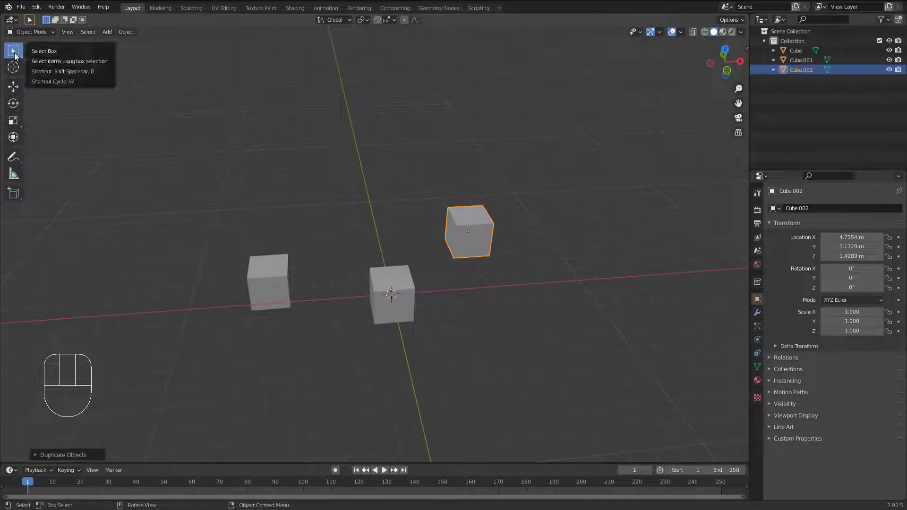
Select each cube individually: Cube.002, the cube at the origin, and finally Cube.001.
middle_drag(373, 278, 358, 254)
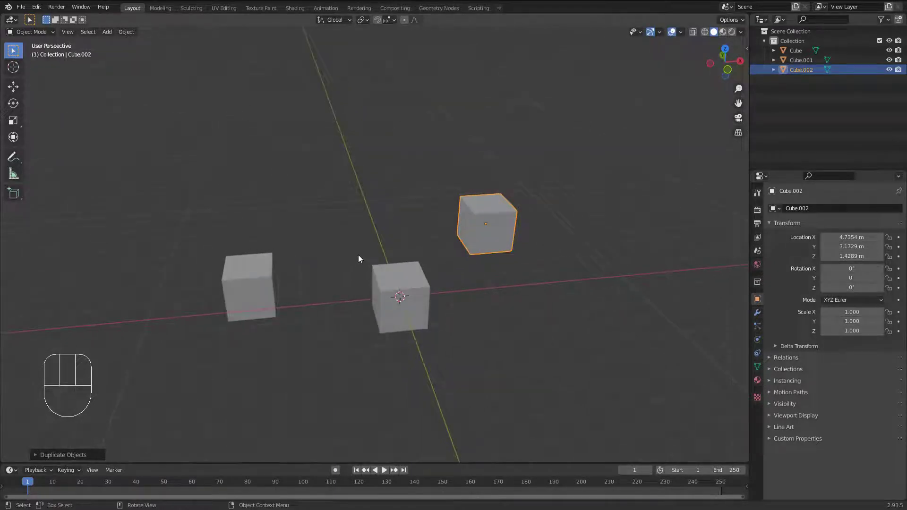
click(488, 211)
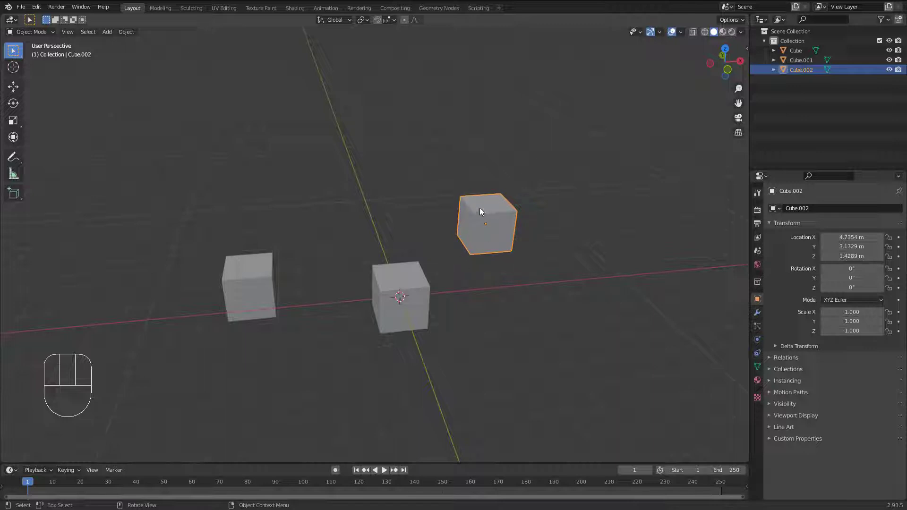
click(405, 283)
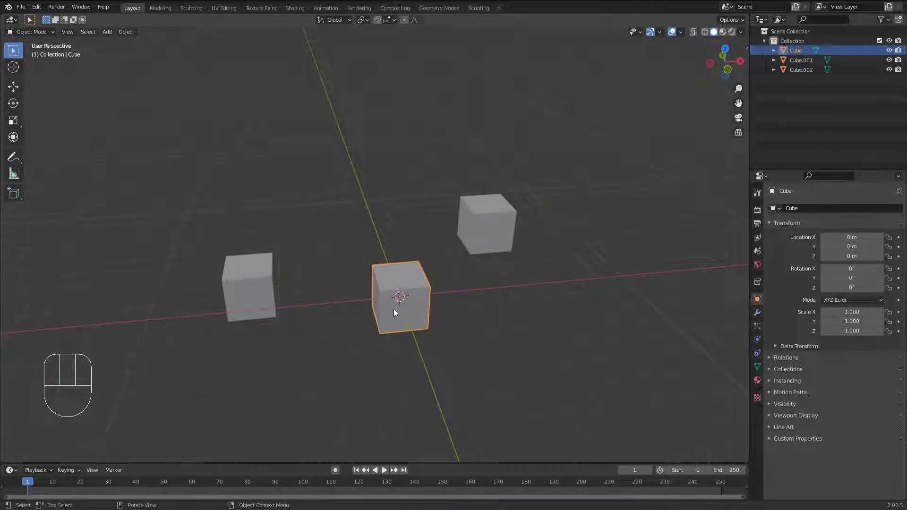
middle_drag(390, 299, 395, 297)
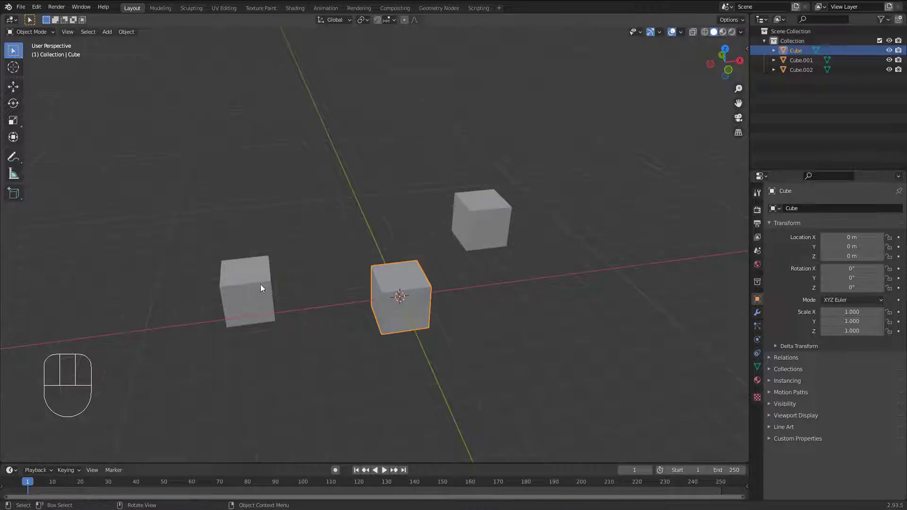
click(261, 286)
middle_drag(395, 255, 390, 254)
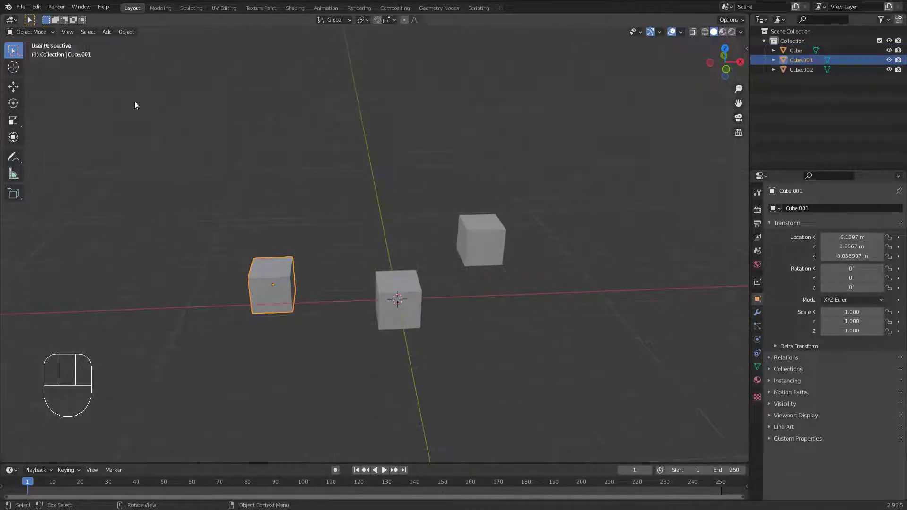
middle_drag(369, 268, 372, 270)
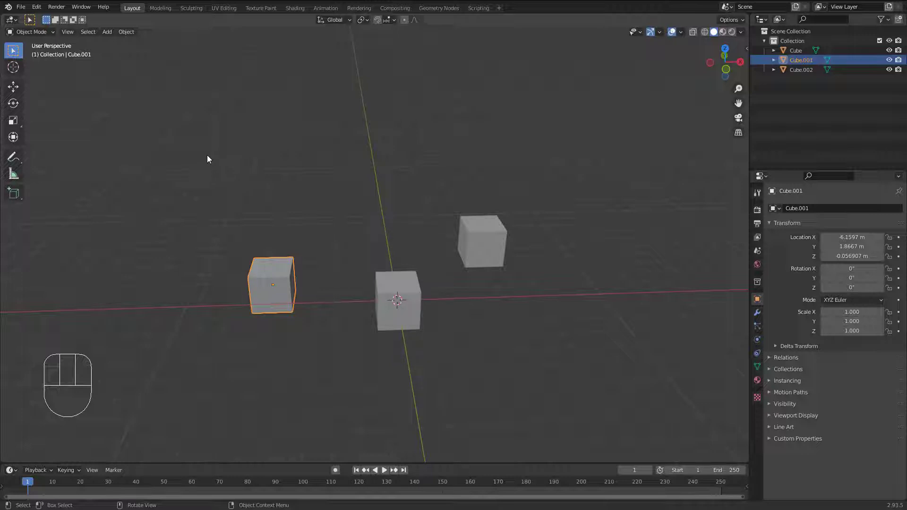
Box-select different groups of the three cubes, finishing with only the cube at the origin selected.
click(207, 154)
drag(207, 155, 210, 157)
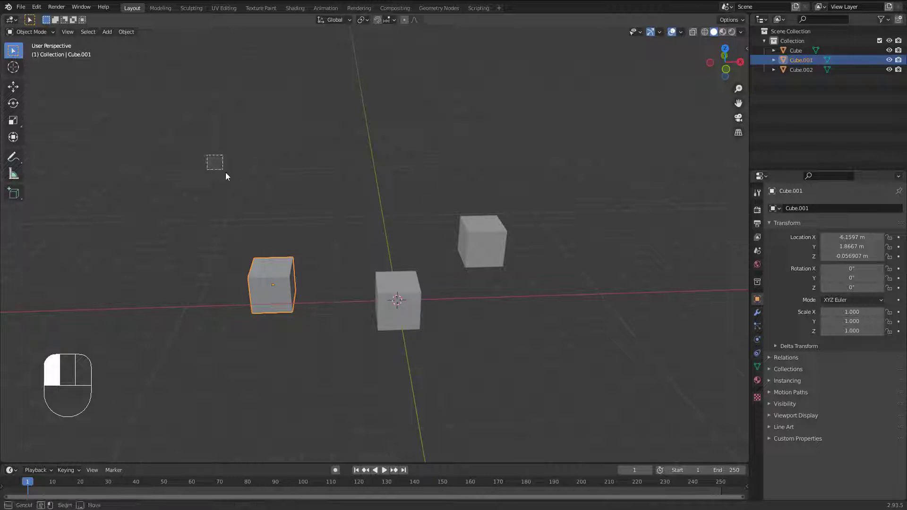
drag(254, 197, 548, 378)
mouse_move(405, 268)
middle_down()
mouse_move(415, 280)
mouse_move(406, 293)
mouse_move(396, 282)
middle_up()
mouse_move(183, 196)
mouse_down()
mouse_move(454, 355)
mouse_move(451, 380)
mouse_up()
drag(345, 176, 565, 368)
drag(240, 147, 581, 397)
drag(334, 227, 442, 364)
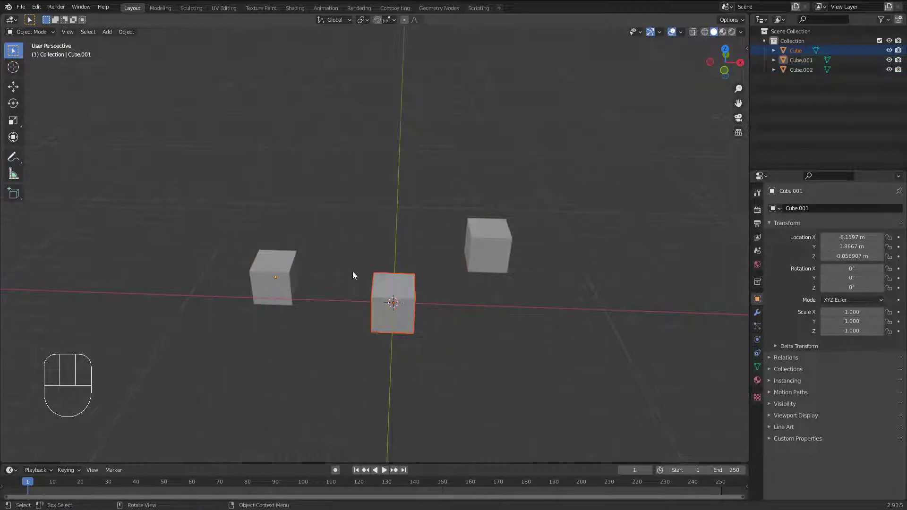
Select Cube.001 and extend the selection to the origin cube and Cube.002.
middle_drag(353, 271, 373, 273)
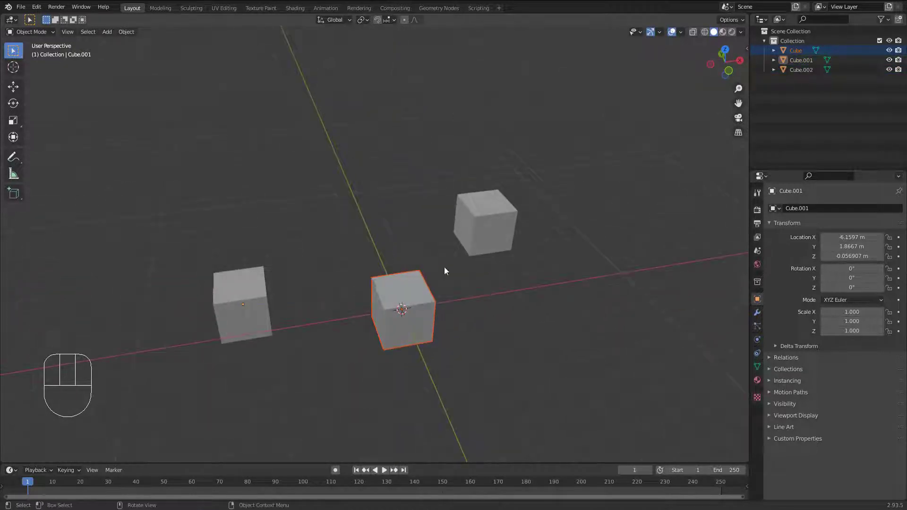
middle_drag(427, 269, 423, 273)
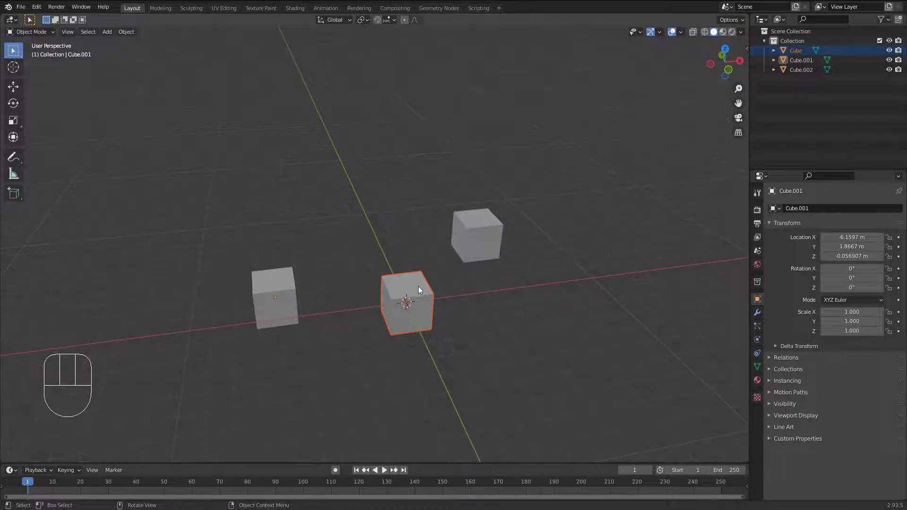
click(290, 298)
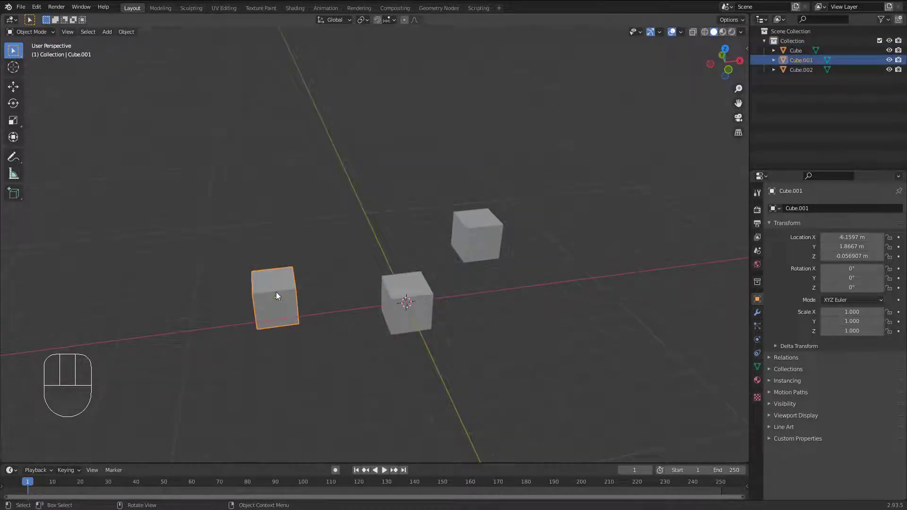
key(shift)
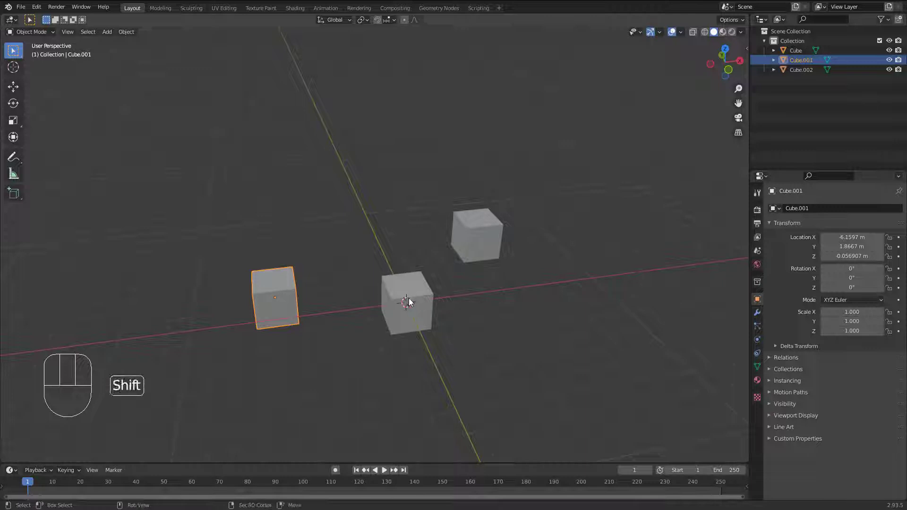
shift+click(406, 287)
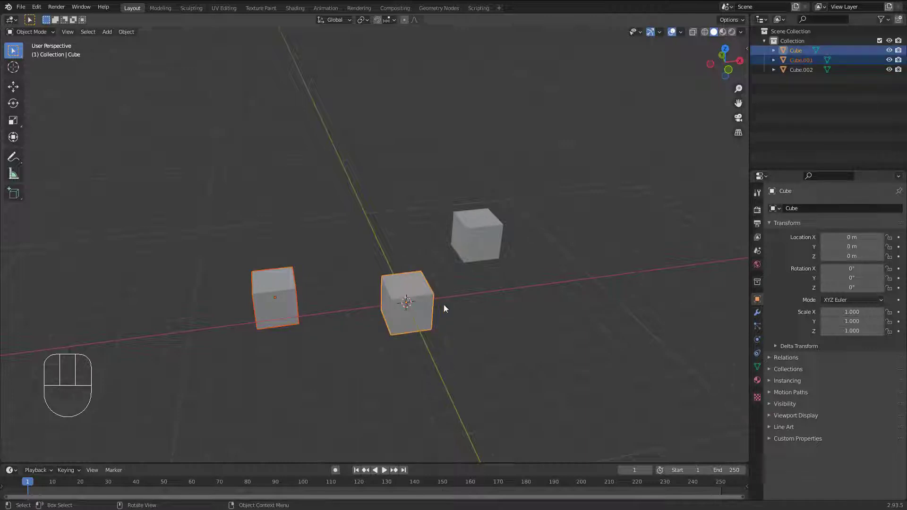
shift+click(478, 237)
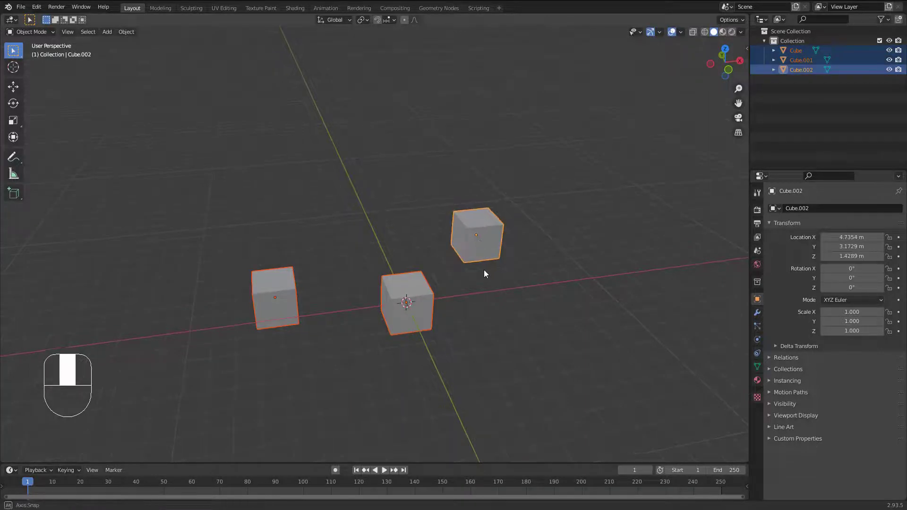
middle_drag(483, 270, 396, 222)
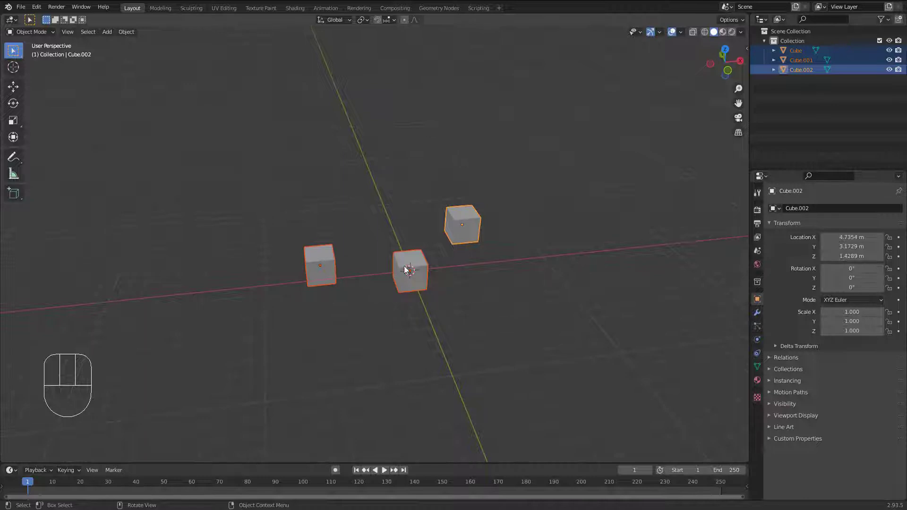
Box-select all three cubes with one selection rectangle.
middle_drag(405, 270, 326, 248)
drag(251, 129, 535, 337)
middle_drag(360, 226, 369, 227)
scroll(370, 227, up, 2)
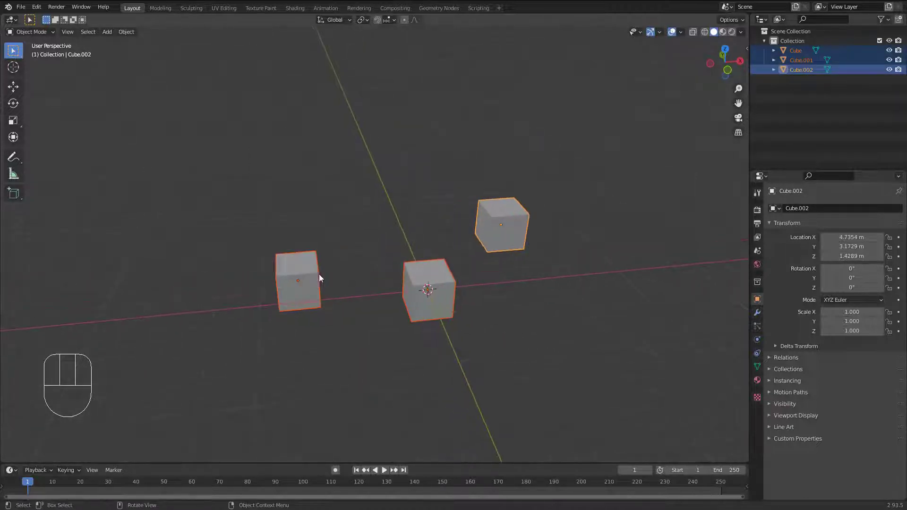
Rebuild the selection one cube at a time, starting with Cube.001, adding the origin cube and ending with Cube.002 active.
click(316, 273)
shift+click(429, 283)
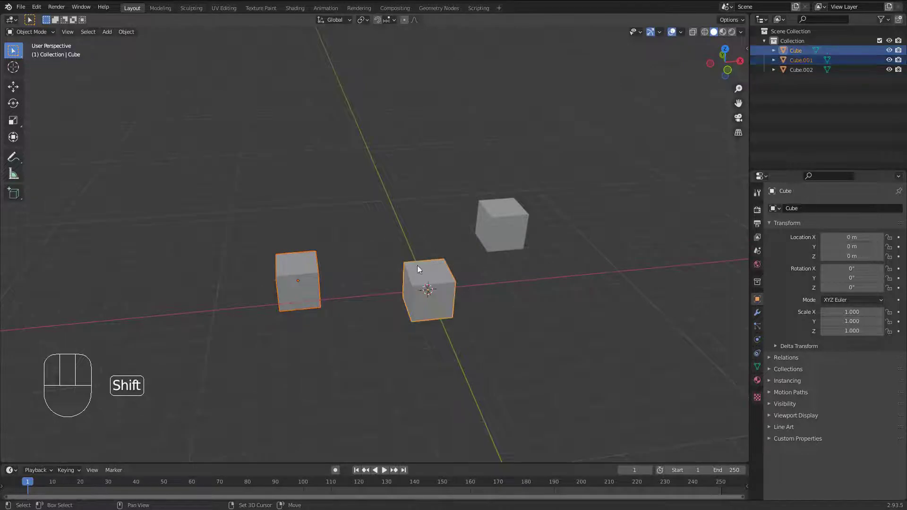
shift+click(488, 222)
middle_drag(488, 262, 466, 265)
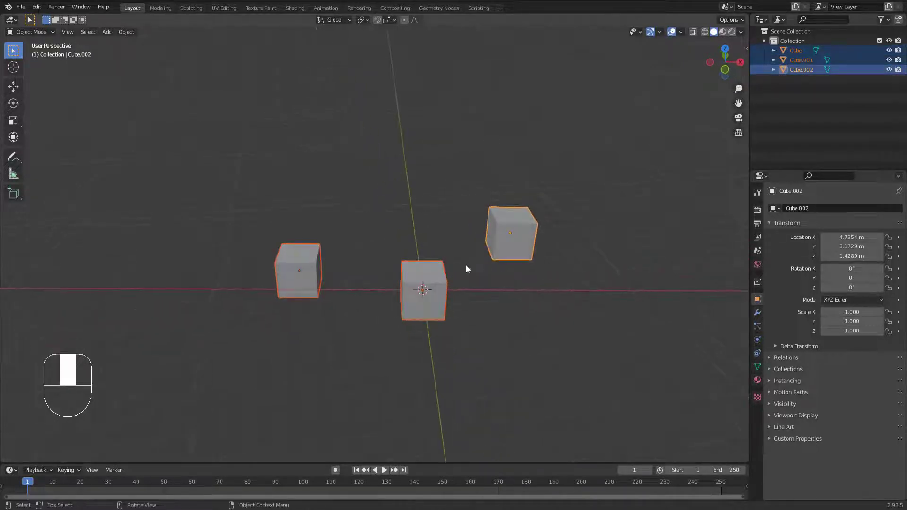
middle_drag(373, 284, 395, 253)
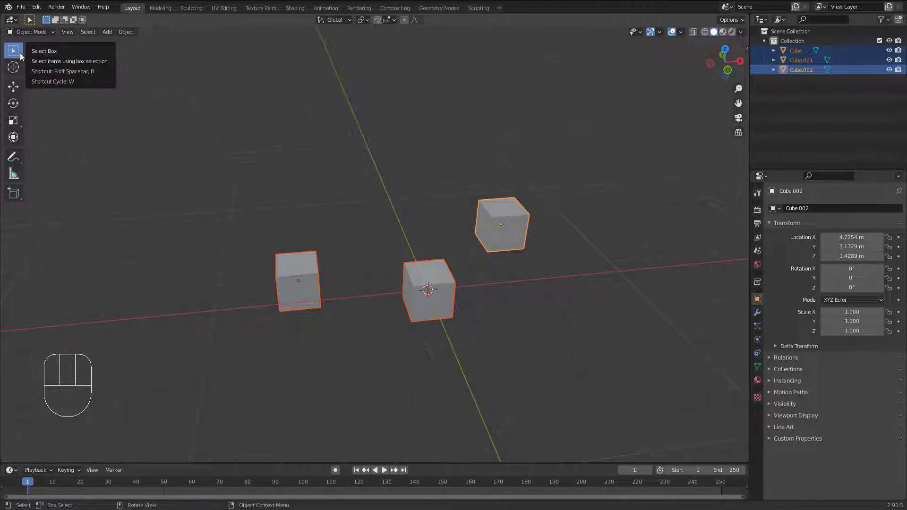
Remove Cube.002 and the origin cube from the selection with subtractive box selections.
middle_drag(486, 253, 488, 267)
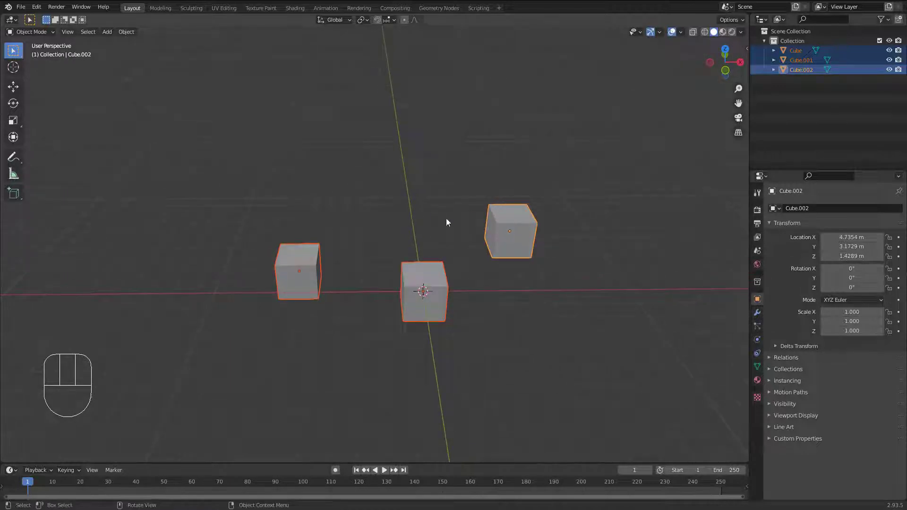
ctrl+drag(482, 147, 543, 264)
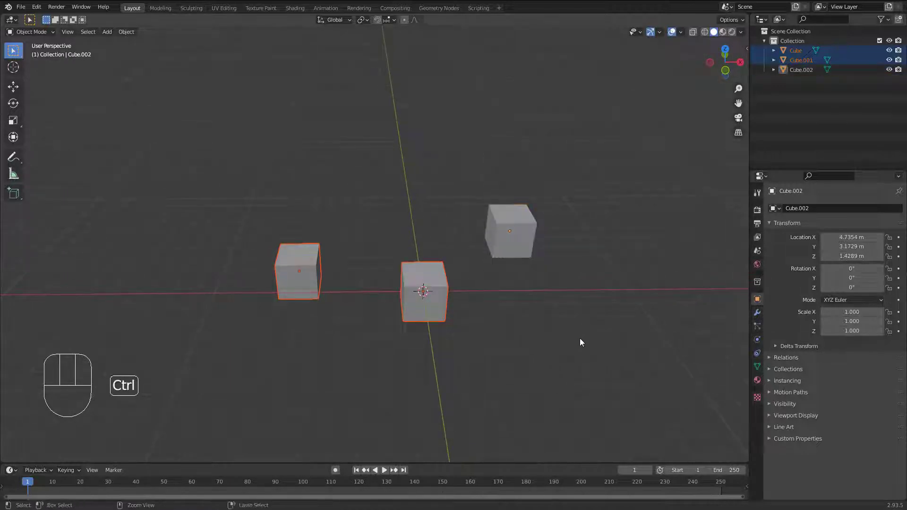
ctrl+drag(424, 296, 476, 419)
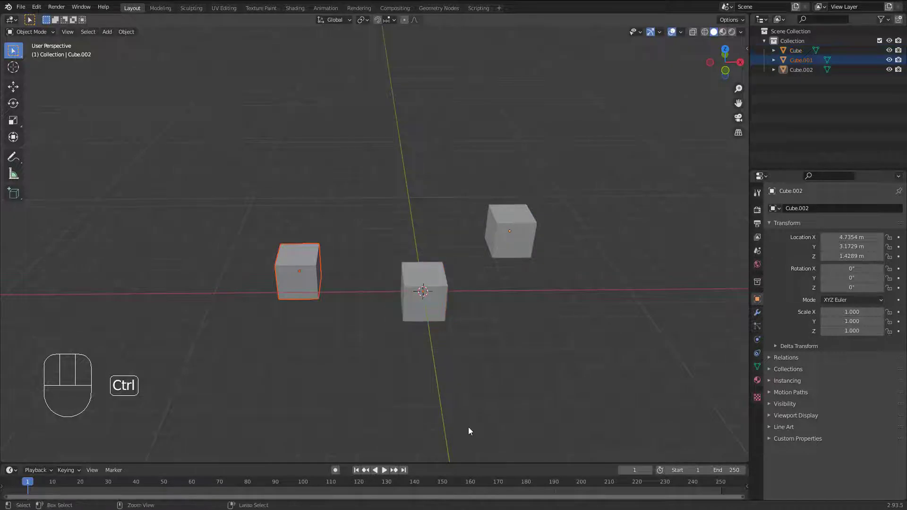
middle_drag(416, 296, 438, 289)
Extend the selection from Cube.001 to the origin cube and Cube.002, making Cube.002 active.
shift+middle_drag(382, 260, 373, 302)
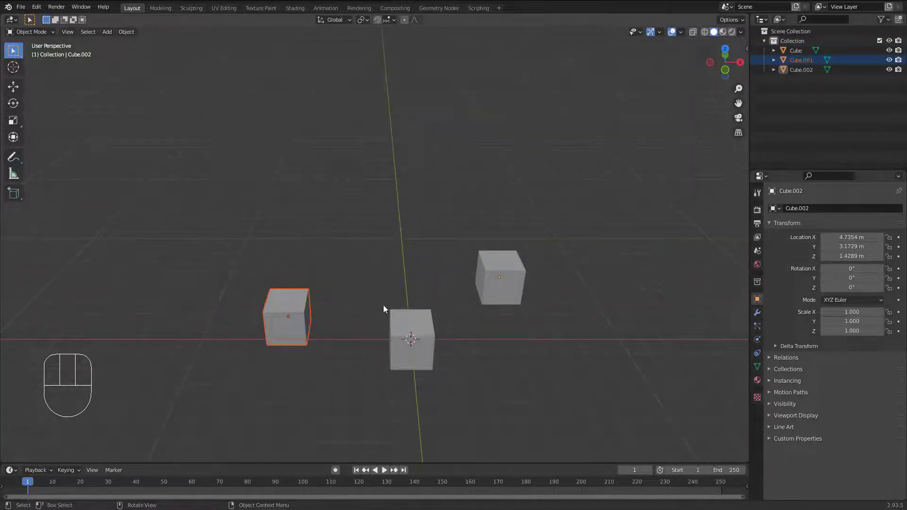
shift+click(399, 325)
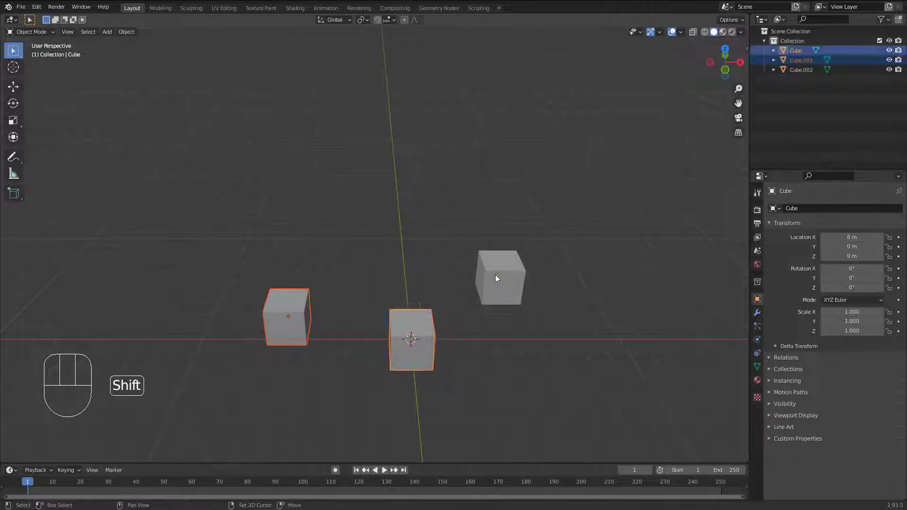
shift+click(503, 297)
middle_drag(494, 298, 488, 271)
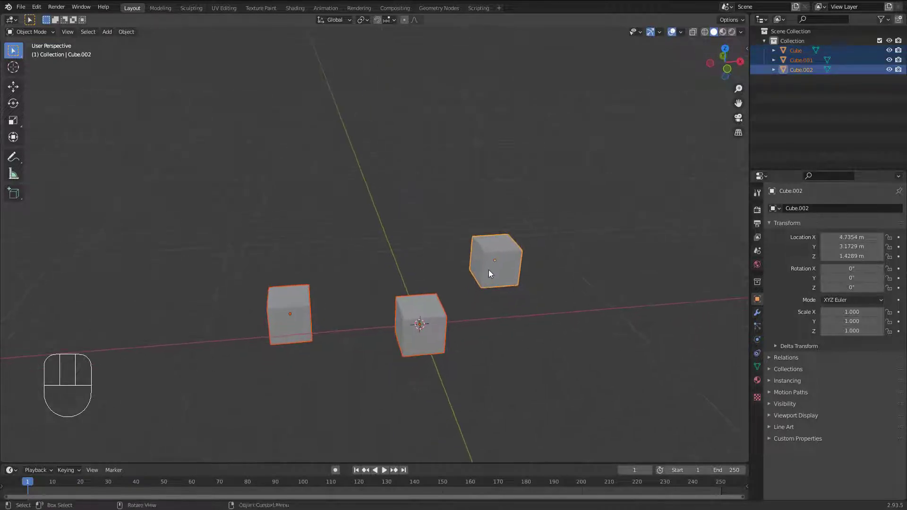
Subtract the cubes from the selection with subtractive box selections until nothing is selected.
ctrl+drag(489, 265, 486, 335)
ctrl+drag(426, 321, 464, 418)
middle_drag(464, 418, 380, 350)
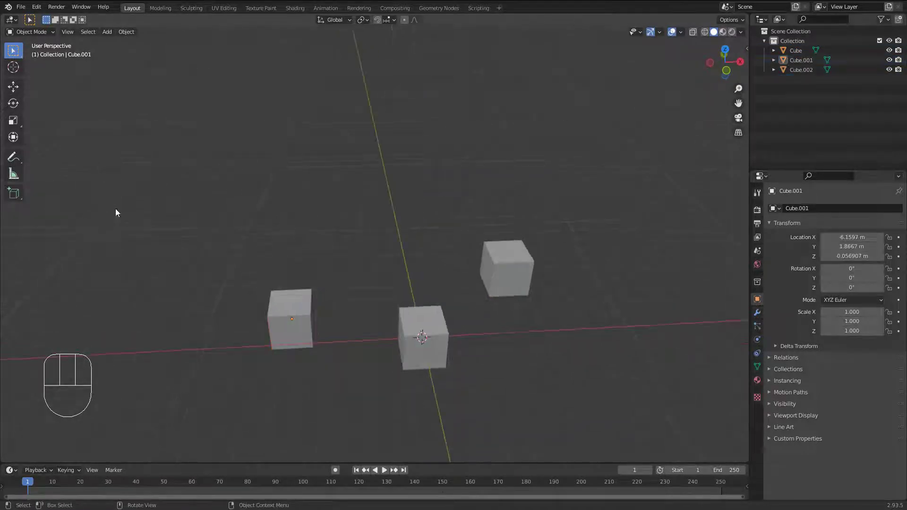
Switch to the Tweak selection tool and try to draw a selection rectangle over empty space.
drag(16, 54, 59, 62)
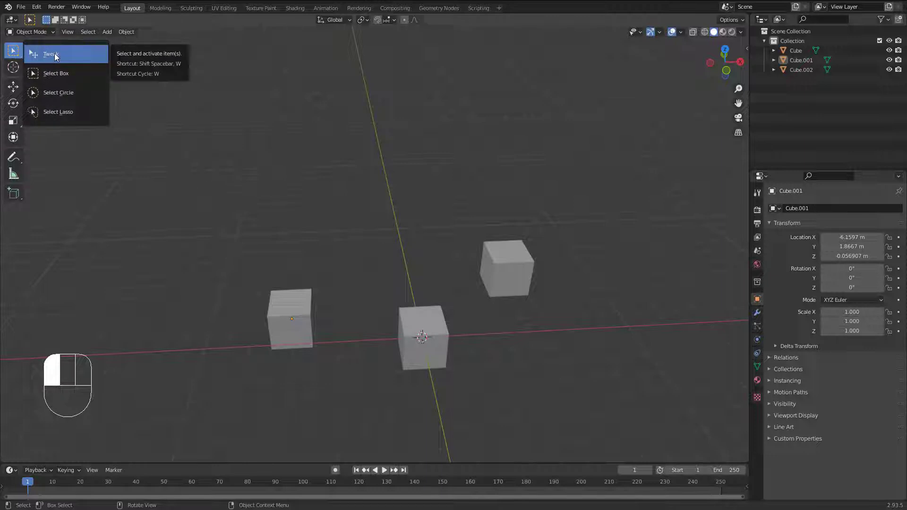
drag(55, 57, 56, 57)
middle_drag(395, 260, 392, 262)
middle_drag(352, 298, 359, 296)
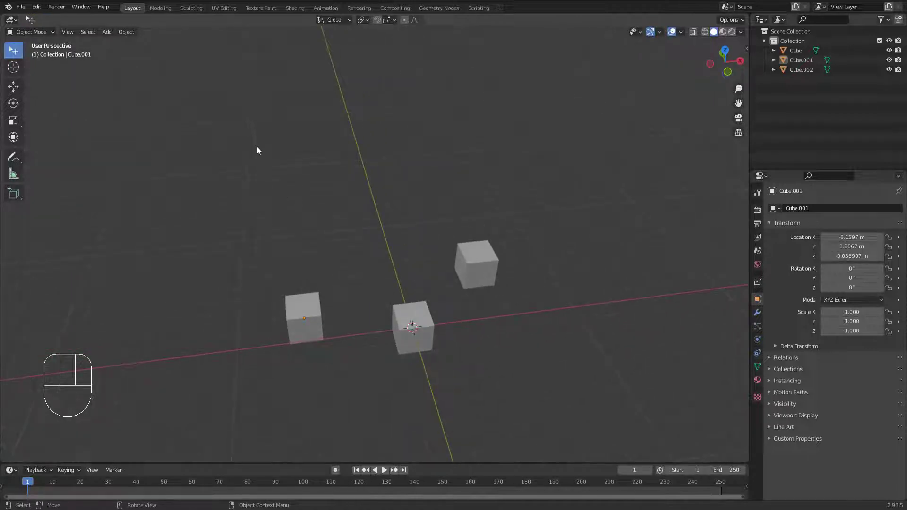
mouse_move(257, 146)
mouse_down()
mouse_move(367, 204)
mouse_move(304, 195)
mouse_move(280, 179)
mouse_up()
mouse_move(425, 277)
mouse_down()
mouse_move(318, 192)
mouse_move(301, 198)
mouse_up()
middle_drag(364, 277, 378, 225)
middle_drag(318, 207, 339, 246)
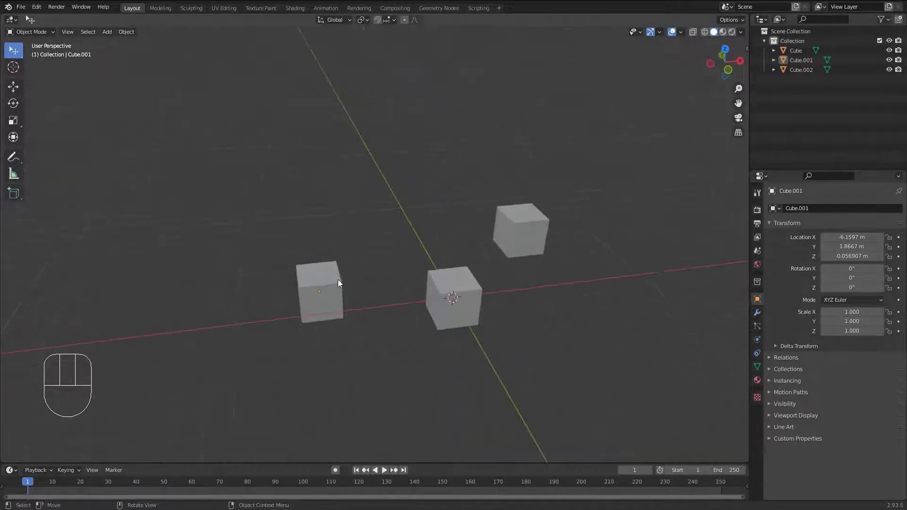
Select the origin cube, then select Cube.002 and tweak-move it about 0.2 m.
click(450, 287)
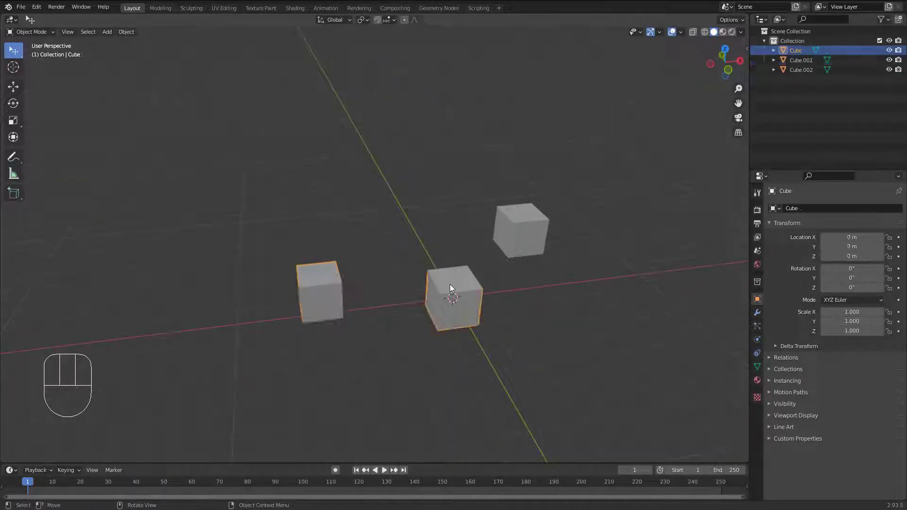
click(528, 236)
mouse_move(528, 236)
mouse_down()
mouse_move(519, 230)
mouse_move(530, 234)
mouse_up()
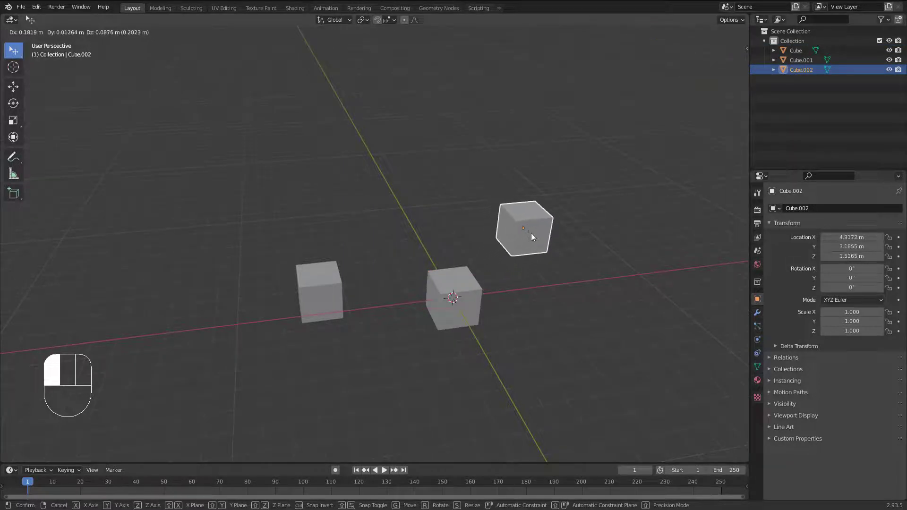
mouse_move(531, 234)
middle_down()
mouse_move(514, 234)
mouse_move(527, 242)
middle_up()
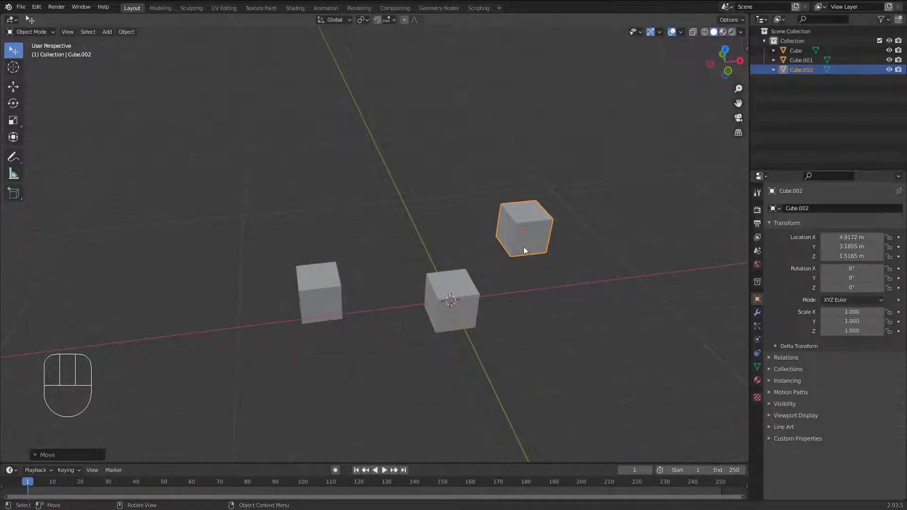
Tweak-move the origin cube to about X -1.03, Y 0.23, Z 0.34 m and Cube.001 to about X -7.10, Y 1.56, Z -0.70 m.
middle_drag(514, 270, 451, 278)
click(452, 285)
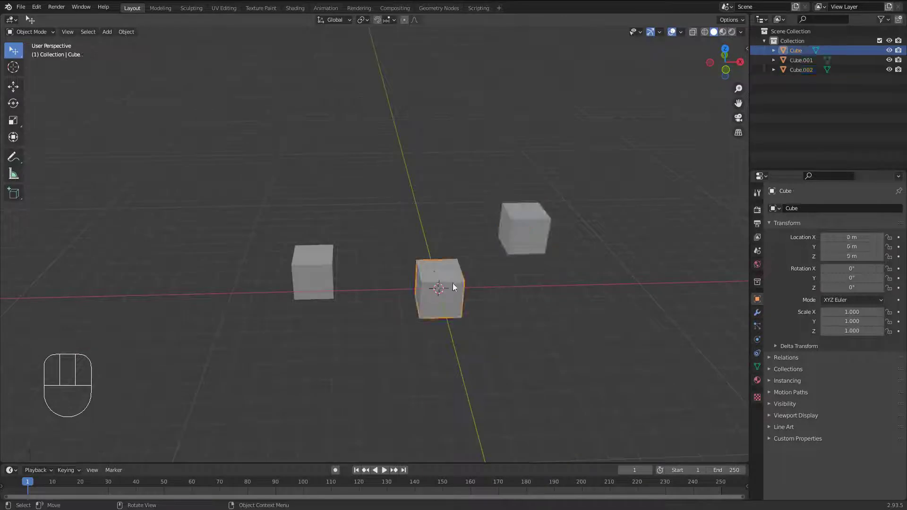
drag(453, 285, 432, 279)
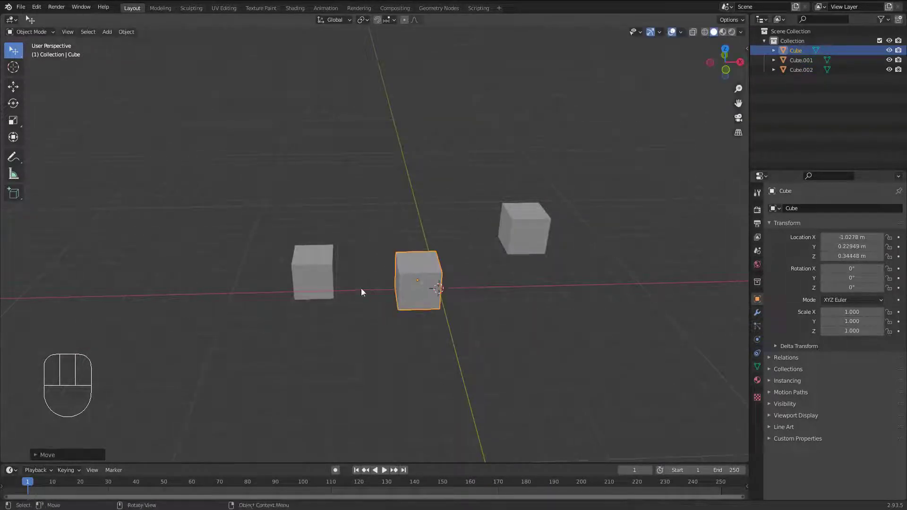
drag(326, 288, 308, 303)
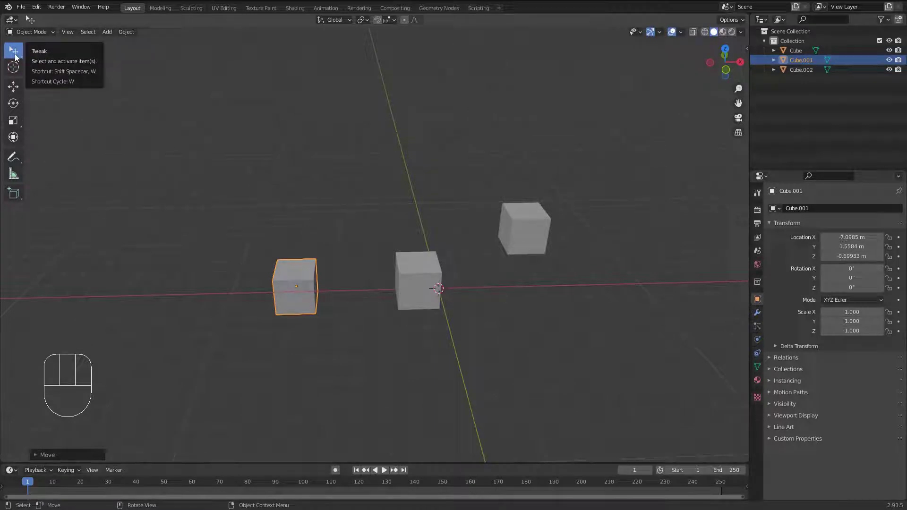
middle_drag(282, 232, 289, 235)
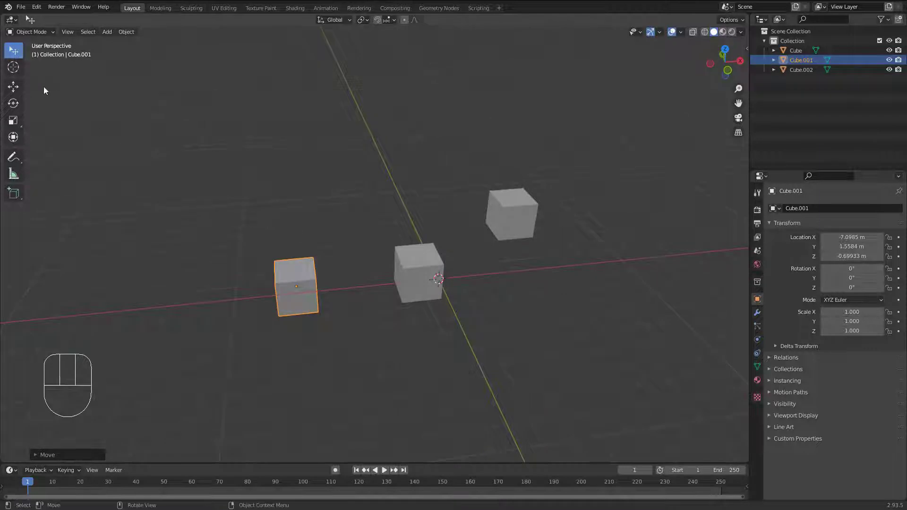
Deselect everything and switch to the Select Circle tool.
drag(14, 53, 39, 78)
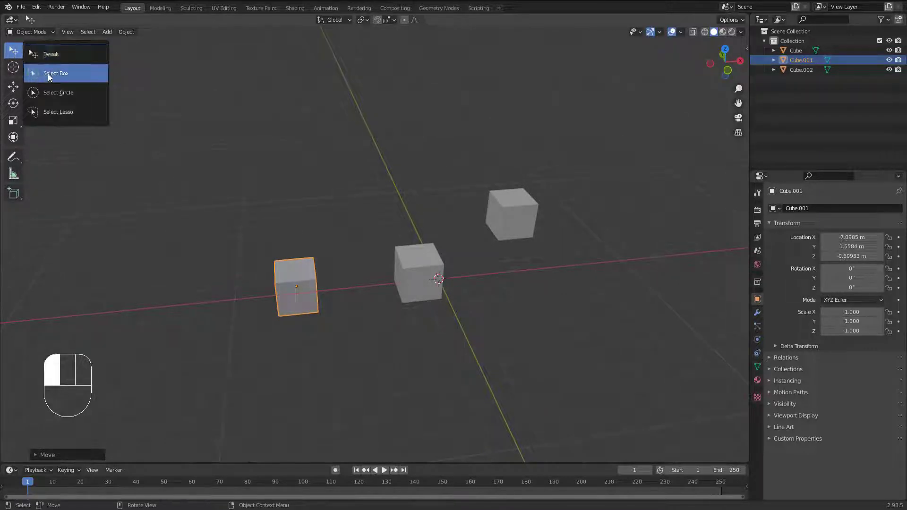
click(156, 89)
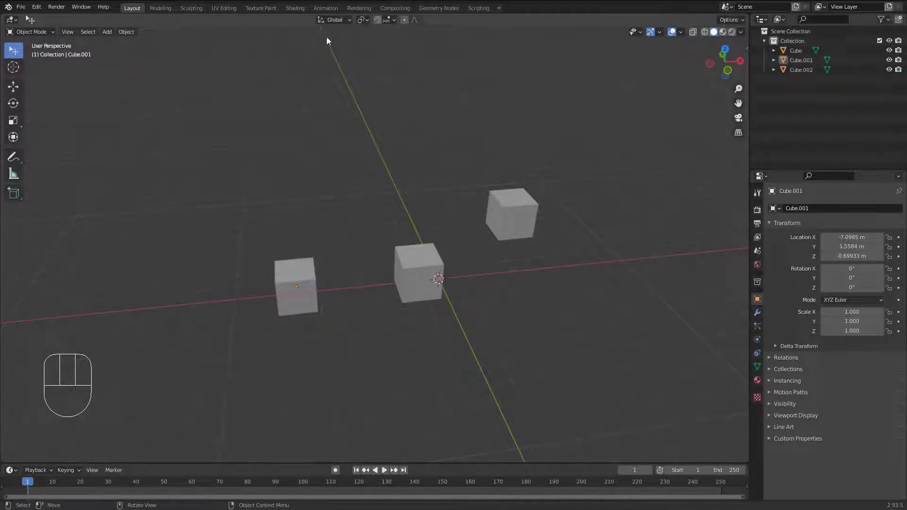
drag(14, 52, 58, 97)
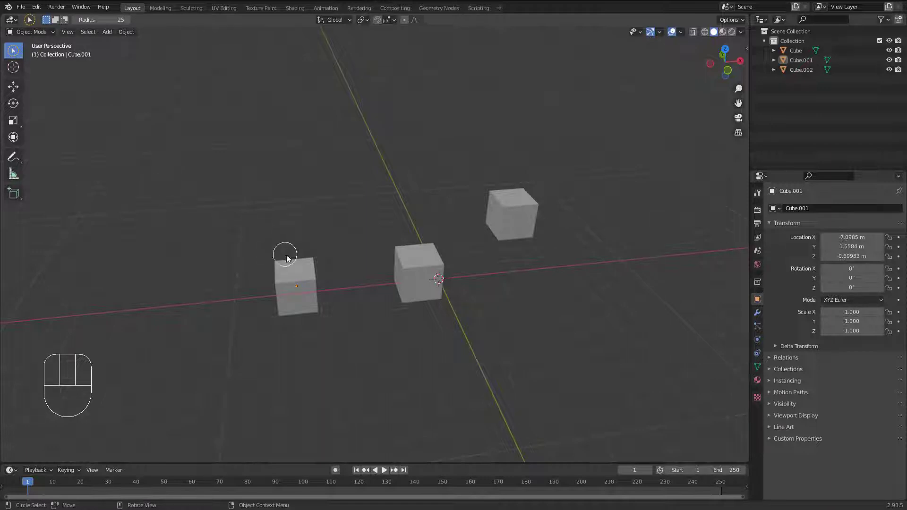
Circle-select Cube.001, the middle cube and Cube.002 in turn, then extend the selection from Cube.002 to the other two cubes.
click(299, 278)
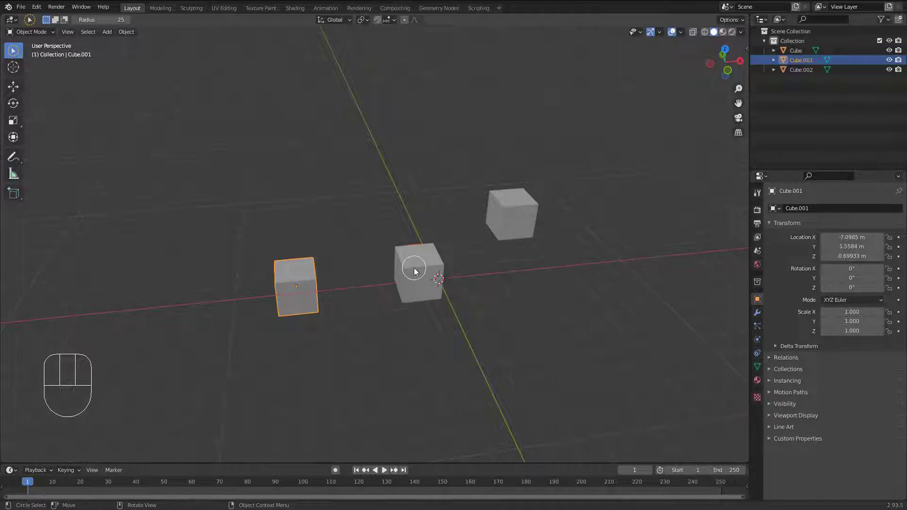
click(415, 270)
click(526, 210)
click(517, 209)
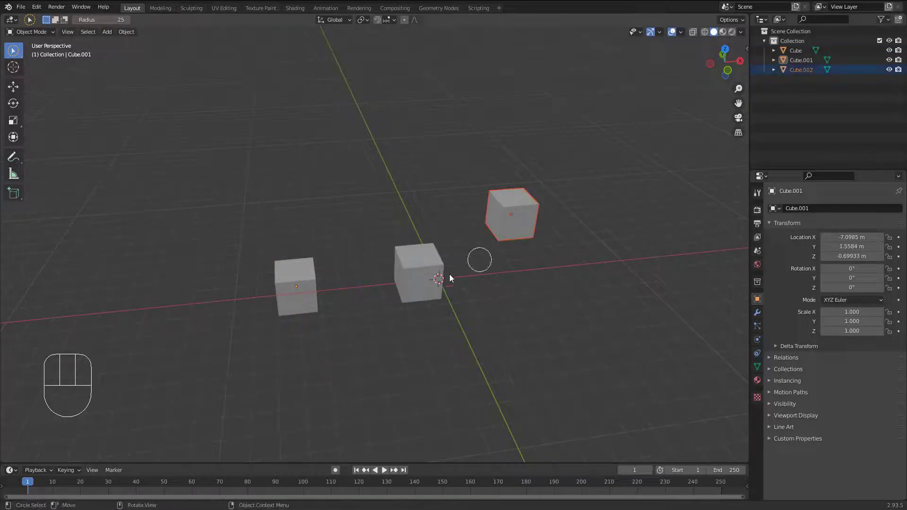
shift+click(407, 271)
shift+click(304, 283)
Clear the selection and sweep the selection circle across all three cubes to select them together.
click(295, 230)
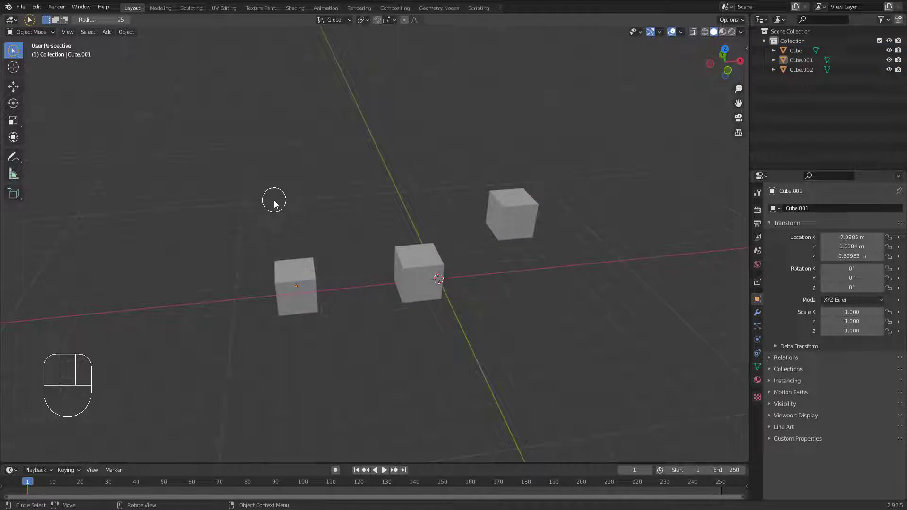
mouse_move(279, 221)
mouse_down()
mouse_move(301, 298)
mouse_move(330, 307)
mouse_move(458, 261)
mouse_move(536, 185)
mouse_move(538, 166)
mouse_up()
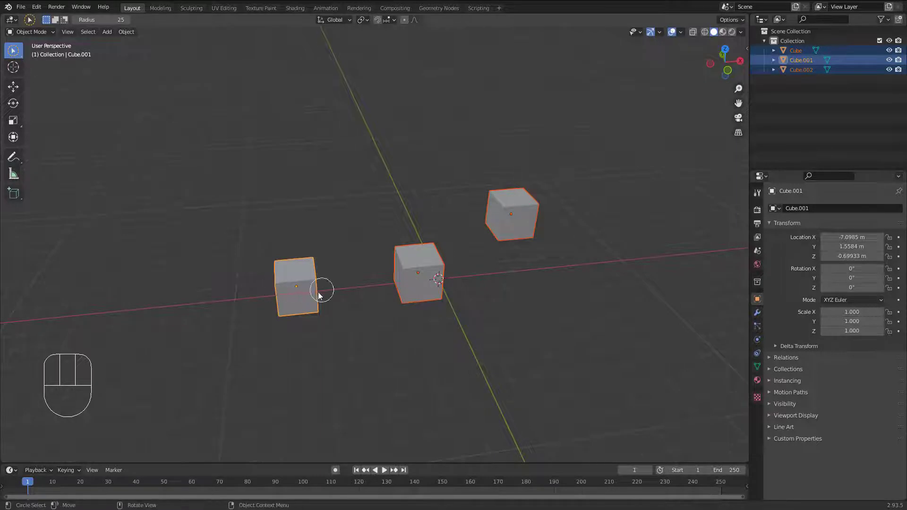
scroll(322, 290, down, 1)
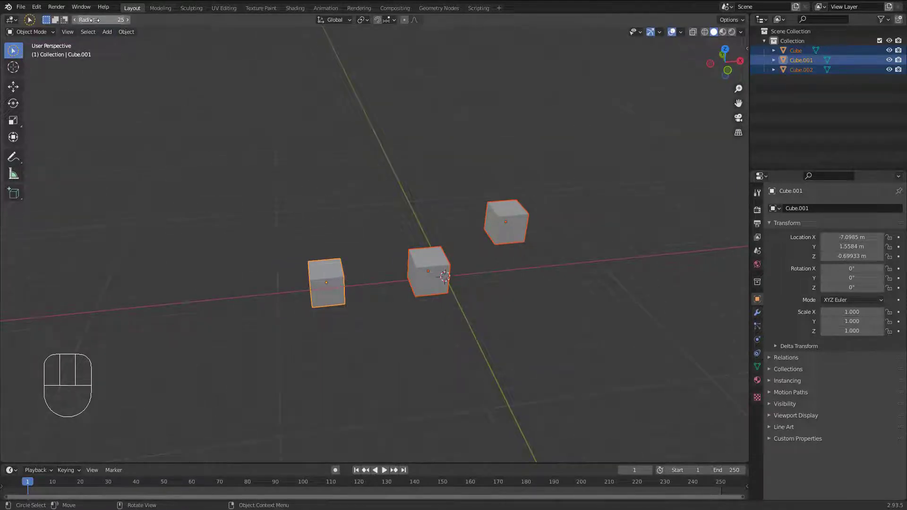
Set the selection circle's radius to 50.
drag(186, 49, 131, 22)
click(89, 20)
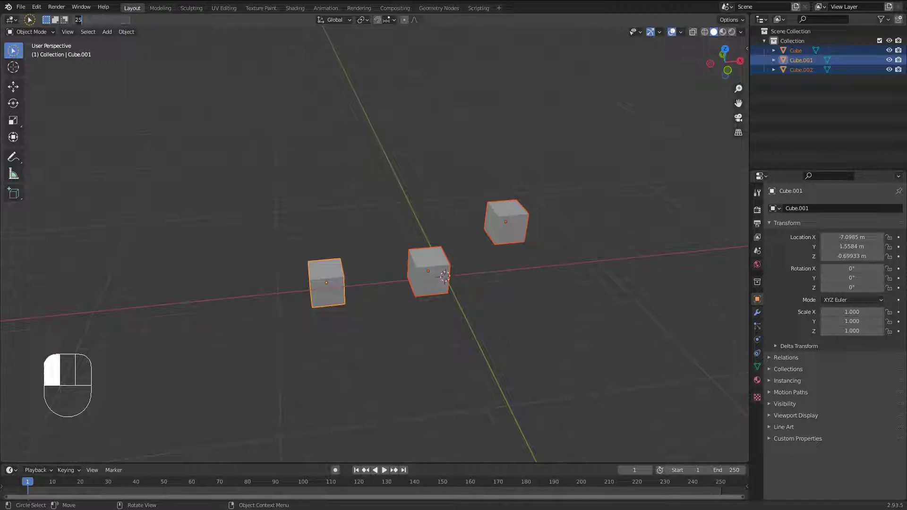
key(Return)
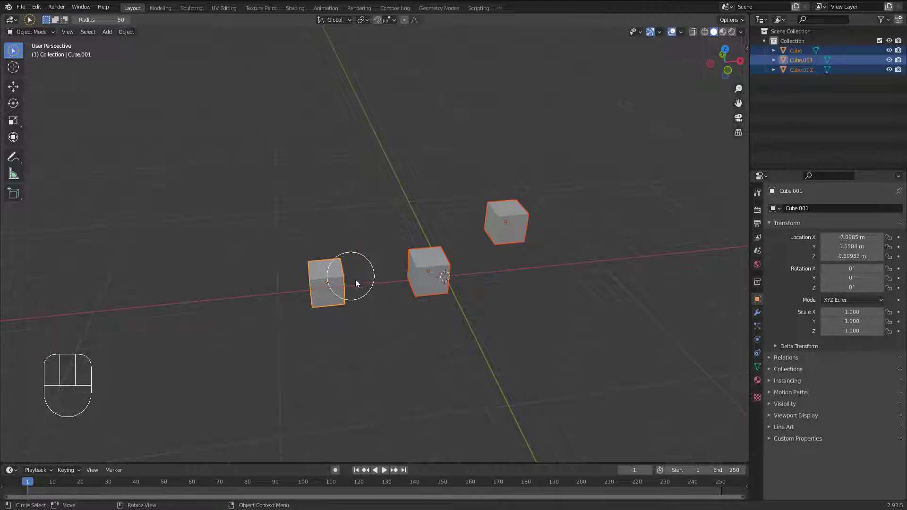
Set the selection circle's radius to 100 and sweep it across the cubes from Cube.001 to Cube.002.
click(94, 19)
text(100)
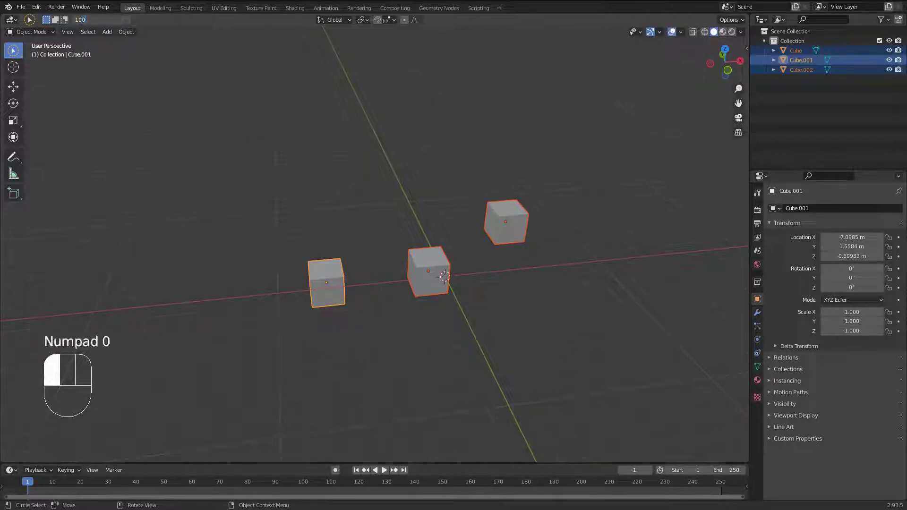
key(Return)
mouse_move(306, 219)
mouse_down()
mouse_move(274, 211)
mouse_move(467, 234)
mouse_move(512, 217)
mouse_up()
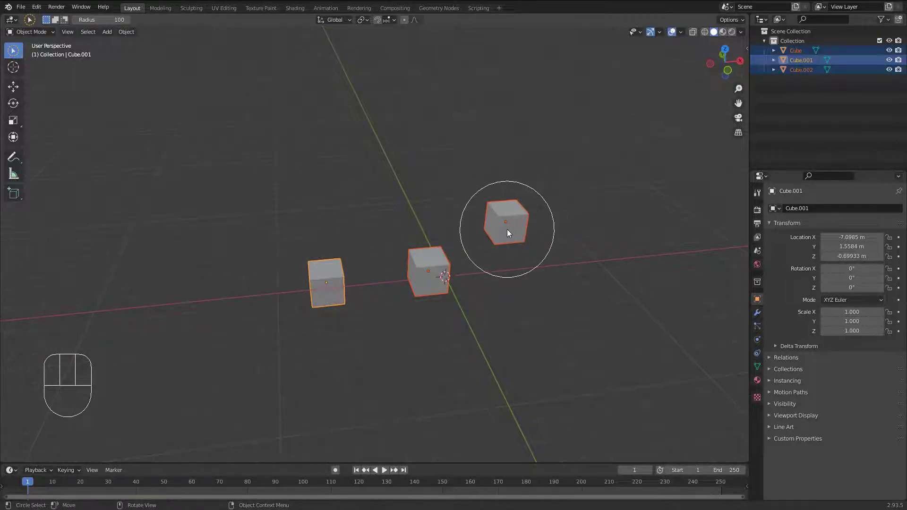
middle_drag(506, 229, 487, 255)
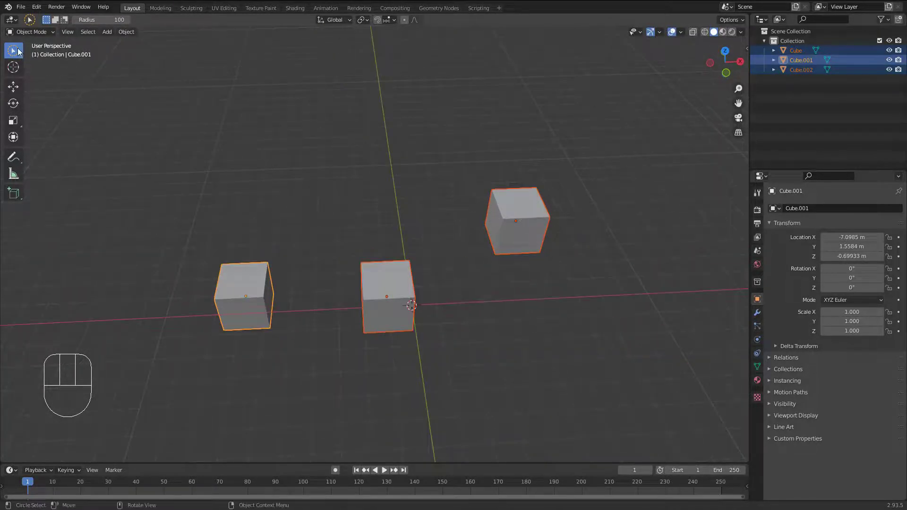
Switch to the Select Lasso tool and clear the current selection.
drag(18, 51, 55, 119)
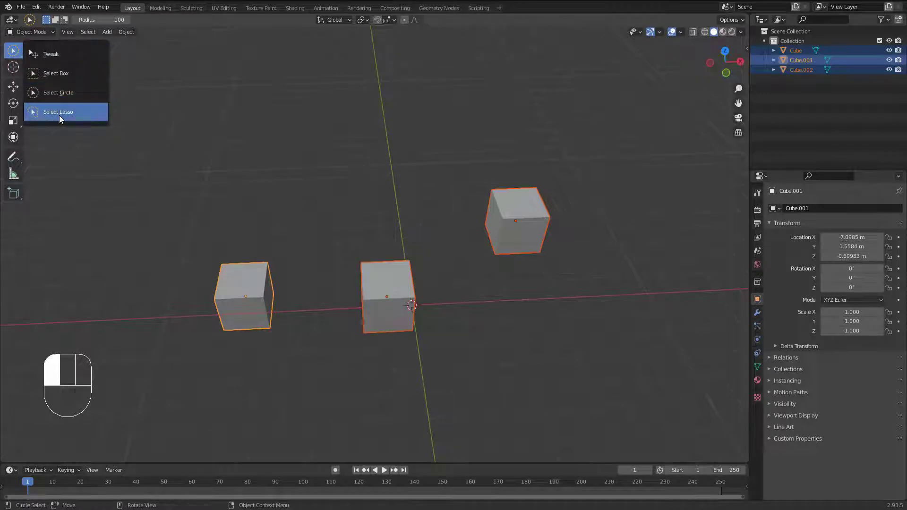
click(60, 117)
middle_drag(286, 229, 306, 225)
click(306, 225)
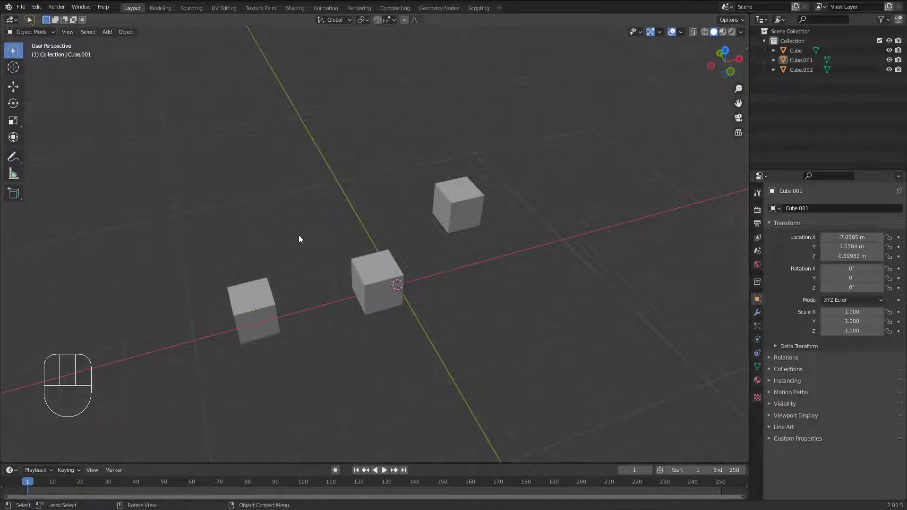
Select Cube.001, add Cube.002 to the selection, and deselect both.
middle_drag(299, 234, 276, 273)
click(264, 300)
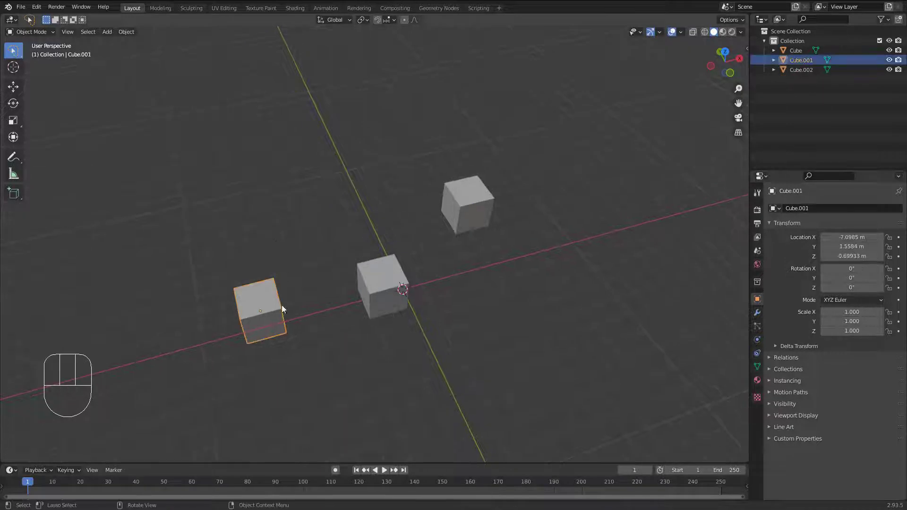
shift+click(476, 201)
click(285, 239)
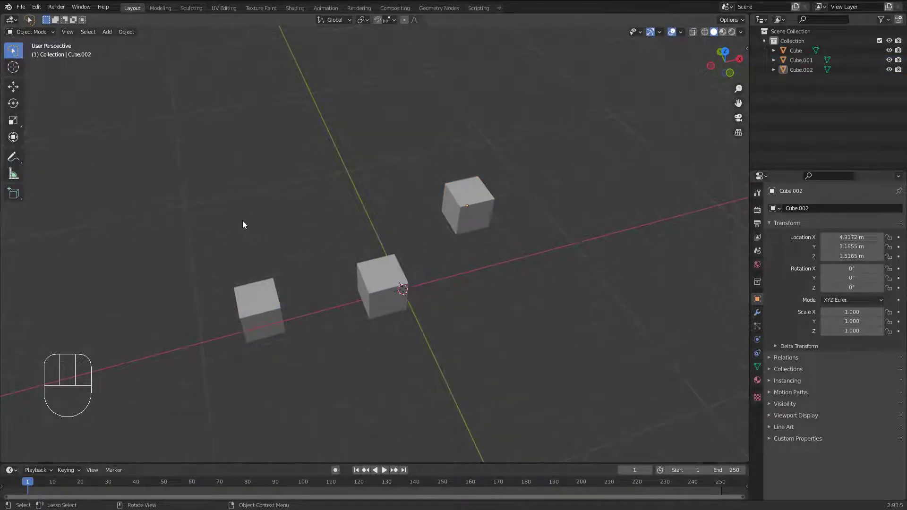
Lasso Cube.001 and Cube.002 in one freehand outline that leaves out the middle cube.
mouse_move(244, 219)
mouse_down()
mouse_move(208, 234)
mouse_move(199, 292)
mouse_move(212, 340)
mouse_move(235, 379)
mouse_move(295, 393)
mouse_move(343, 311)
mouse_move(354, 231)
mouse_move(430, 237)
mouse_move(508, 260)
mouse_move(551, 173)
mouse_move(448, 116)
mouse_move(336, 139)
mouse_move(256, 199)
mouse_up()
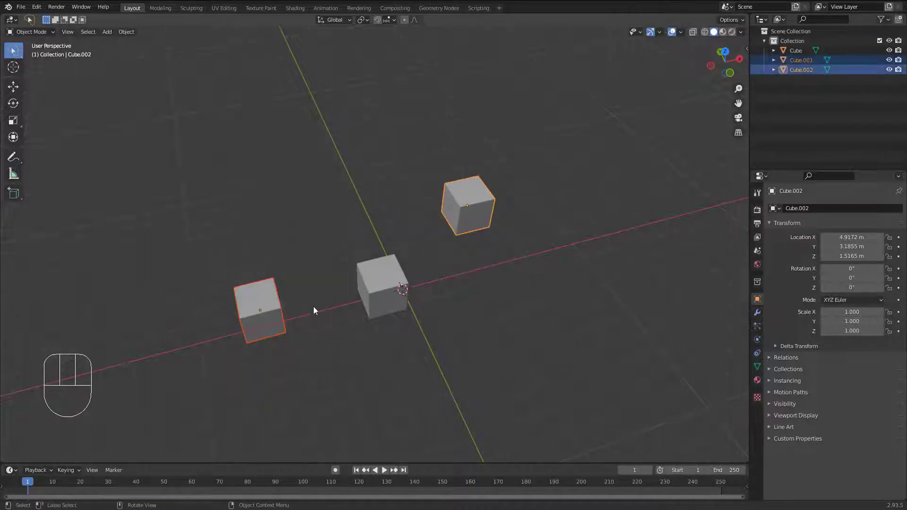
mouse_move(313, 308)
middle_down()
mouse_move(300, 287)
mouse_move(328, 319)
middle_up()
scroll(305, 225, down, 2)
middle_drag(306, 227, 318, 200)
Draw further freehand lassos around the cubes, ending with only Cube.002 selected.
mouse_move(267, 184)
mouse_down()
mouse_move(224, 341)
mouse_move(374, 211)
mouse_move(266, 160)
mouse_move(267, 173)
mouse_up()
mouse_move(318, 206)
mouse_down()
mouse_move(357, 211)
mouse_move(500, 304)
mouse_move(494, 310)
mouse_up()
middle_drag(415, 383, 378, 222)
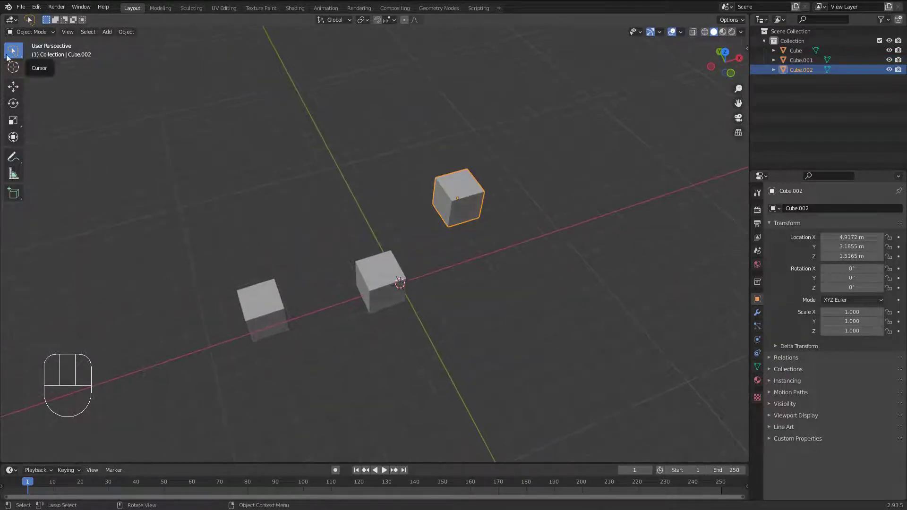
Switch back to the Select Box tool.
middle_drag(409, 275, 396, 265)
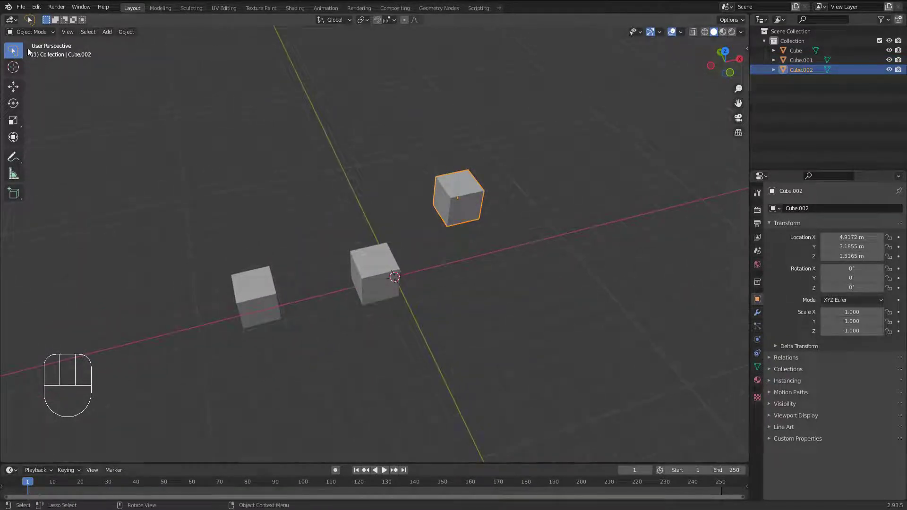
drag(14, 53, 58, 78)
middle_drag(105, 126, 123, 118)
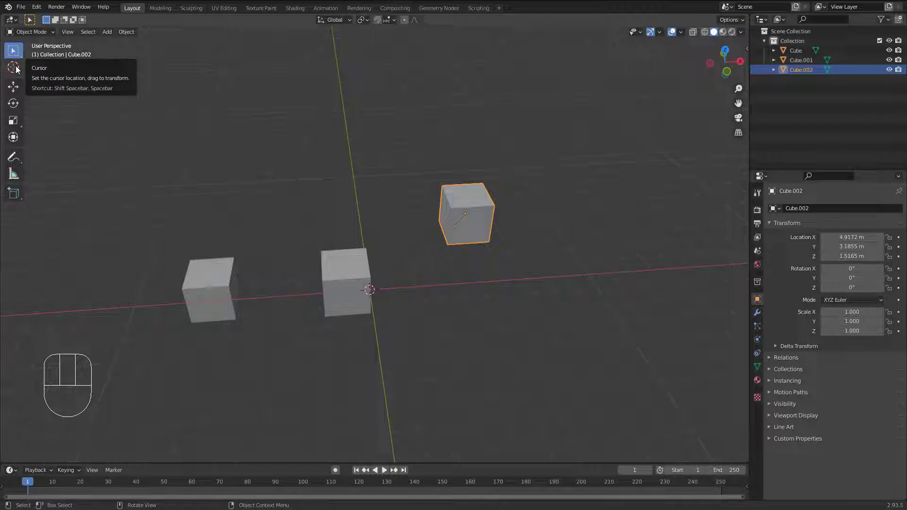
Activate the Move tool and select the middle cube, Cube.001, and finally the middle cube again.
click(15, 92)
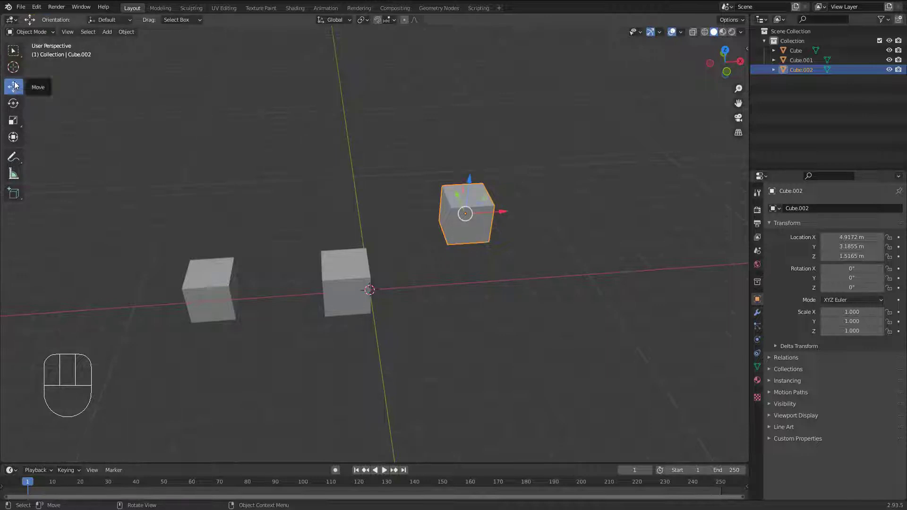
mouse_move(477, 198)
middle_down()
mouse_move(490, 188)
mouse_move(474, 211)
middle_up()
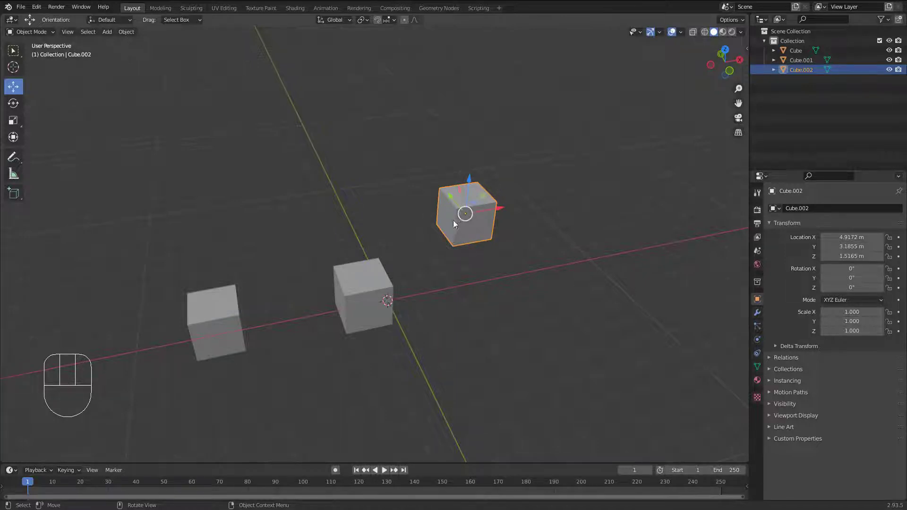
click(362, 283)
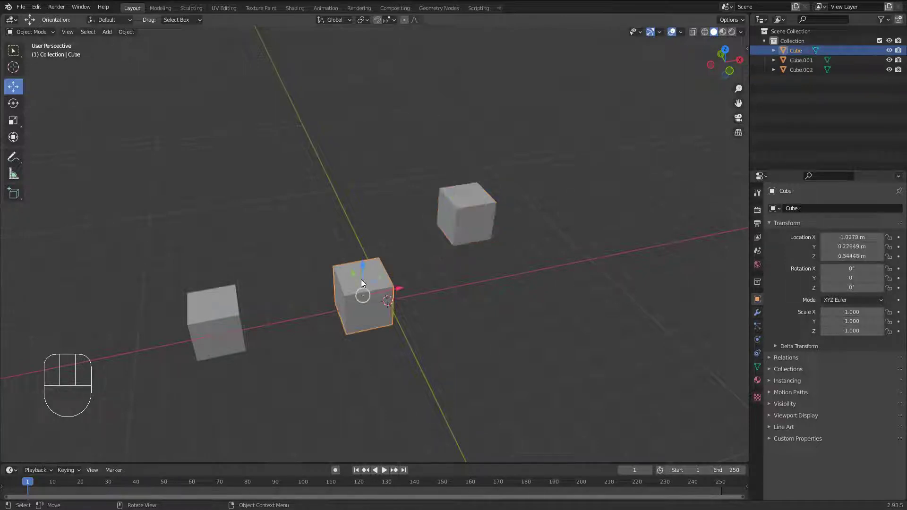
middle_drag(367, 274, 466, 198)
middle_drag(354, 274, 333, 285)
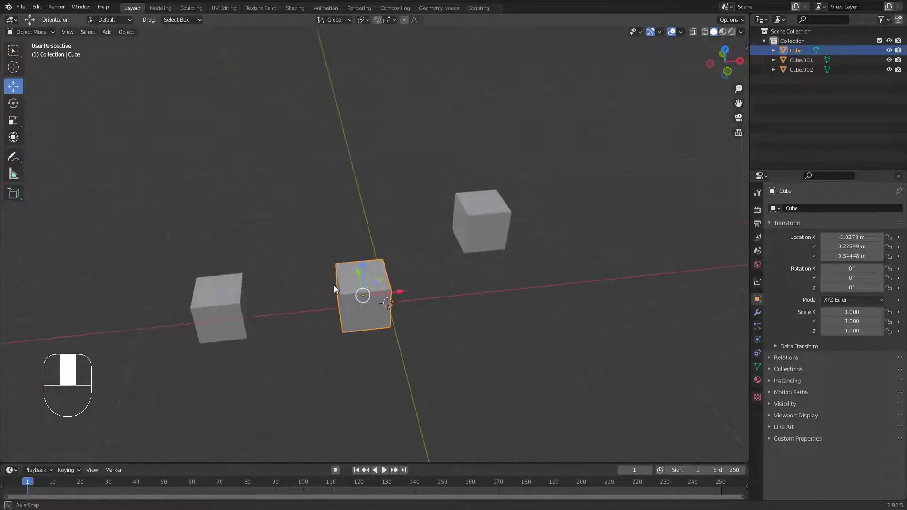
click(228, 285)
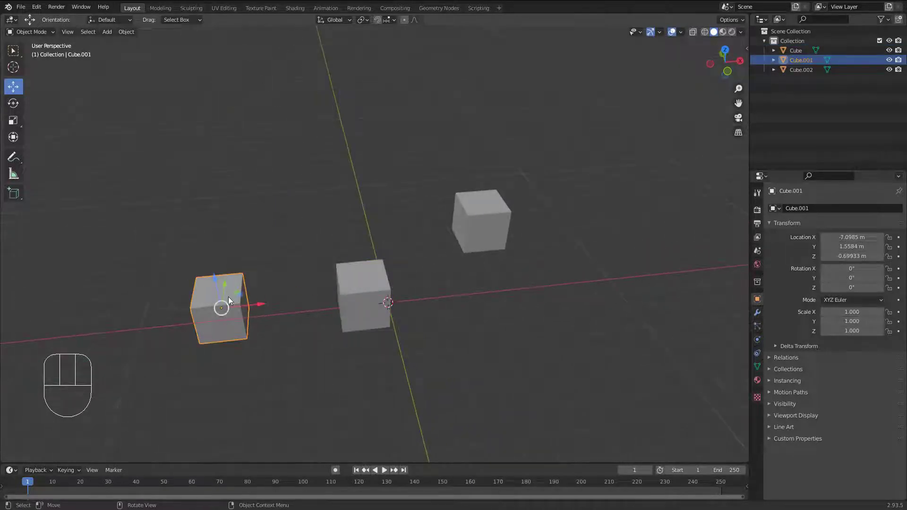
middle_drag(229, 297, 416, 240)
click(380, 277)
Examine the Move gizmo on the middle cube from several angles, comparing its arrows with the scene's axis lines.
scroll(375, 276, up, 2)
mouse_move(375, 276)
middle_down()
mouse_move(410, 259)
mouse_move(375, 298)
mouse_move(408, 288)
mouse_move(381, 286)
middle_up()
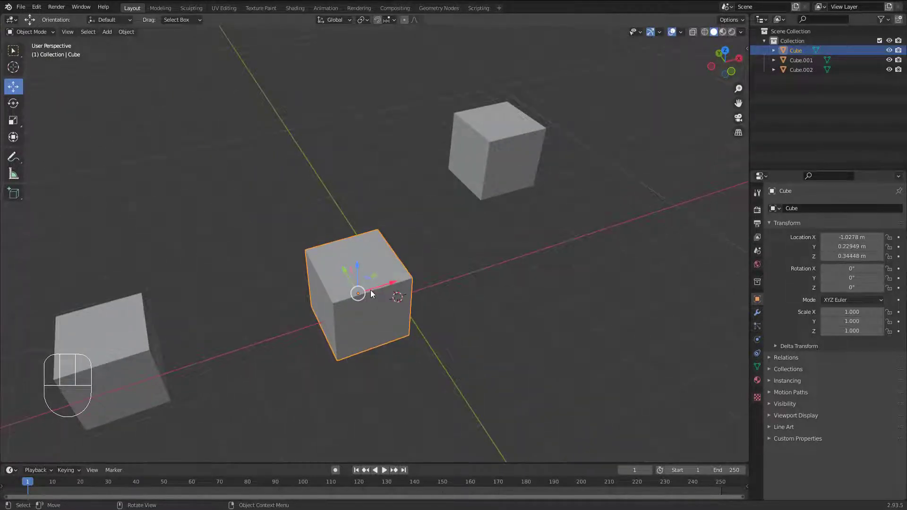
mouse_move(381, 284)
middle_down()
mouse_move(359, 286)
mouse_move(407, 284)
mouse_move(374, 287)
mouse_move(393, 283)
mouse_move(385, 293)
middle_up()
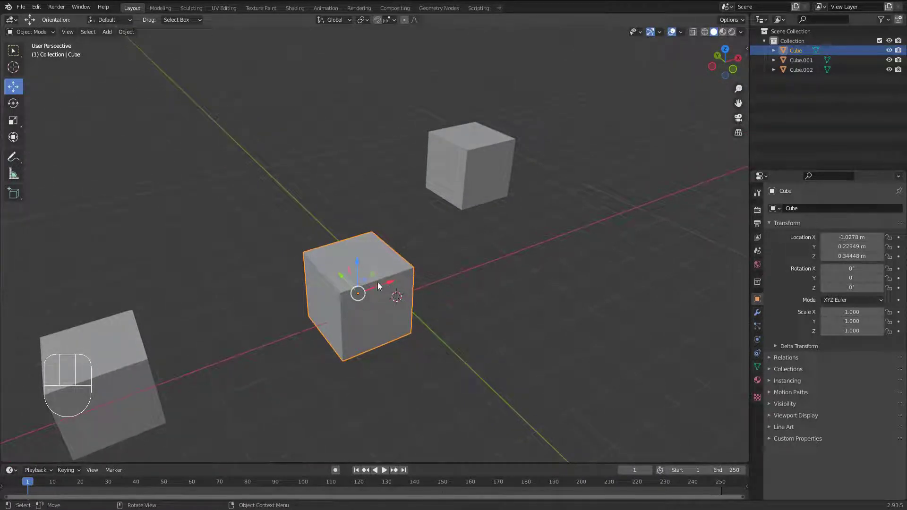
middle_drag(470, 276, 466, 257)
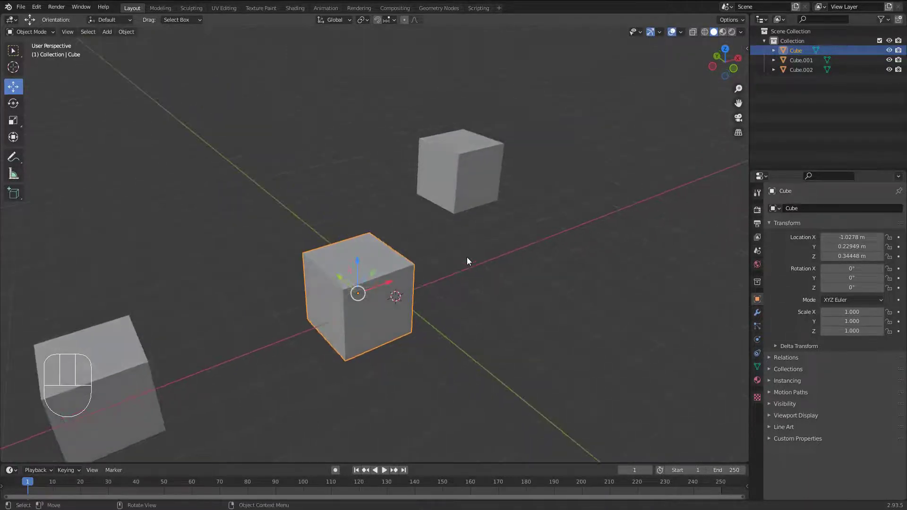
middle_drag(346, 289, 345, 289)
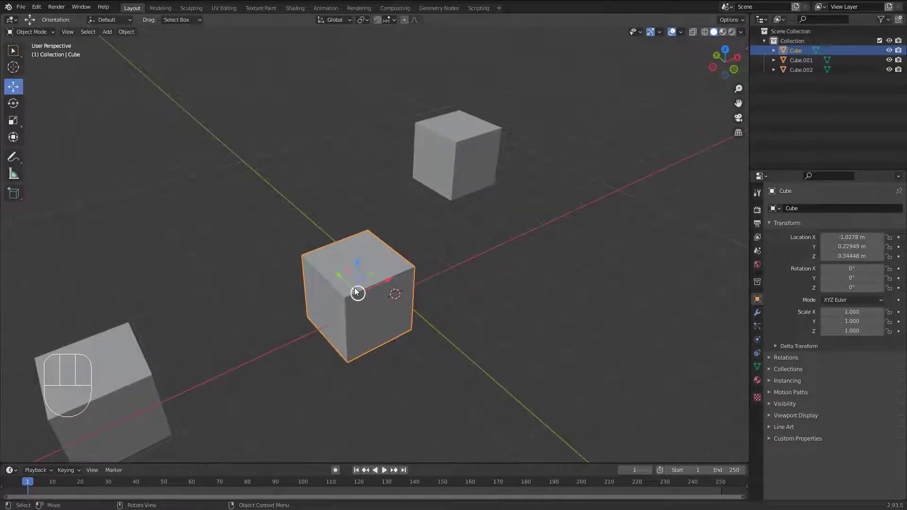
middle_drag(376, 308, 370, 301)
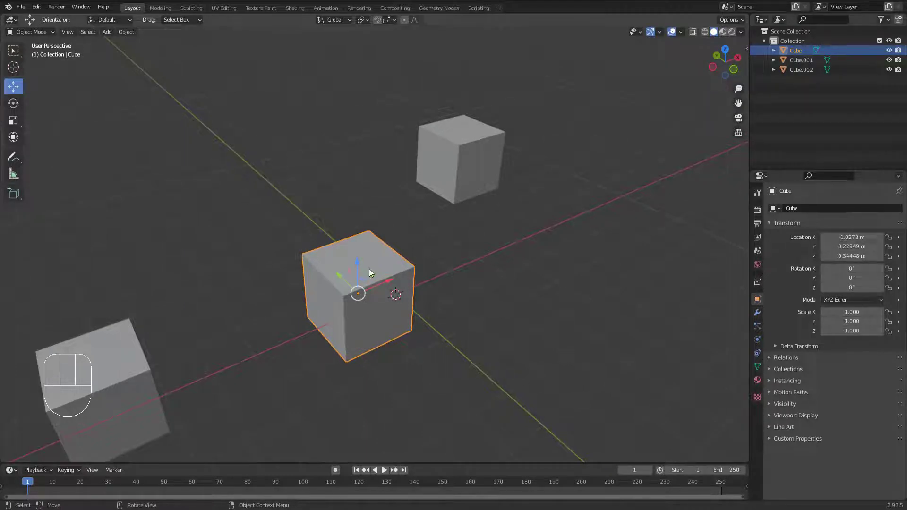
middle_drag(370, 273, 334, 274)
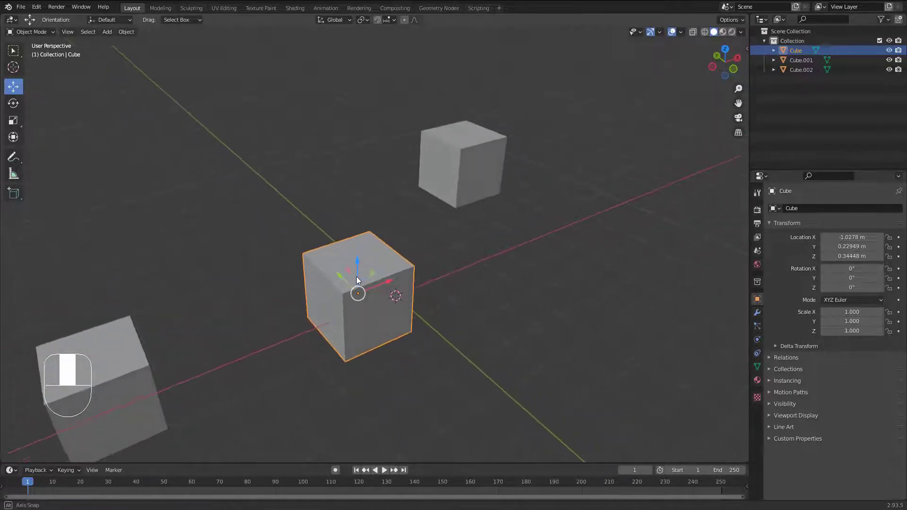
Show the Z axis line in the viewport overlays, and hide it again.
drag(657, 35, 693, 36)
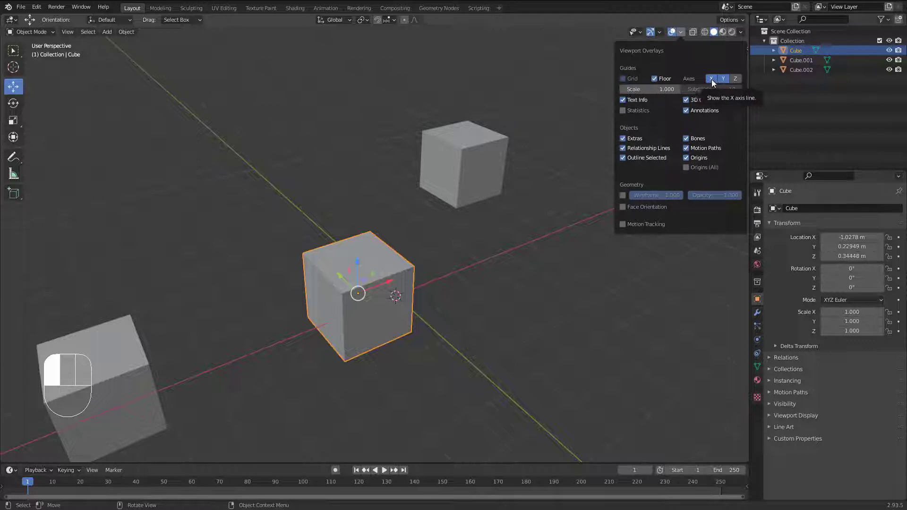
click(734, 78)
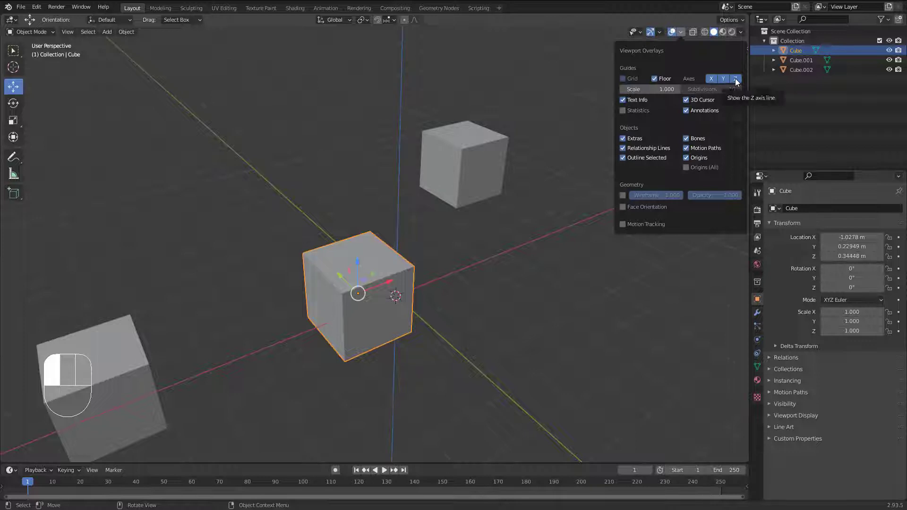
click(735, 79)
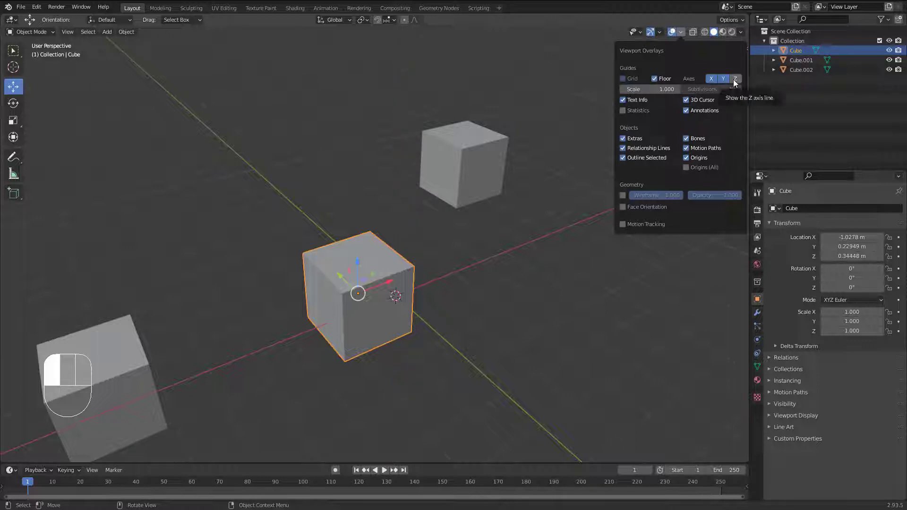
Move the middle cube one axis at a time to about X 0.99 m, Y 0.99 m and Z 0.20 m.
mouse_move(396, 289)
middle_down()
mouse_move(380, 277)
mouse_move(364, 299)
mouse_move(367, 281)
mouse_move(400, 296)
mouse_move(390, 296)
middle_up()
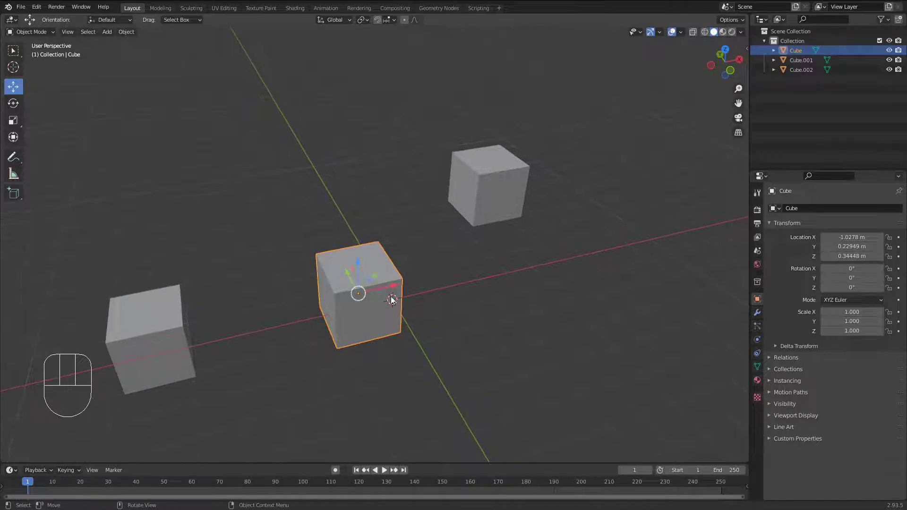
drag(386, 287, 446, 278)
middle_drag(446, 278, 382, 296)
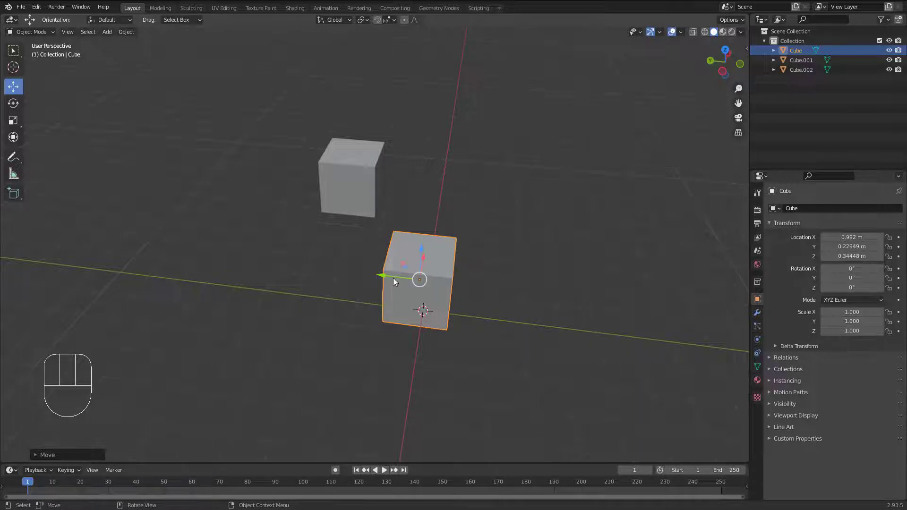
drag(393, 278, 378, 288)
middle_drag(377, 288, 397, 257)
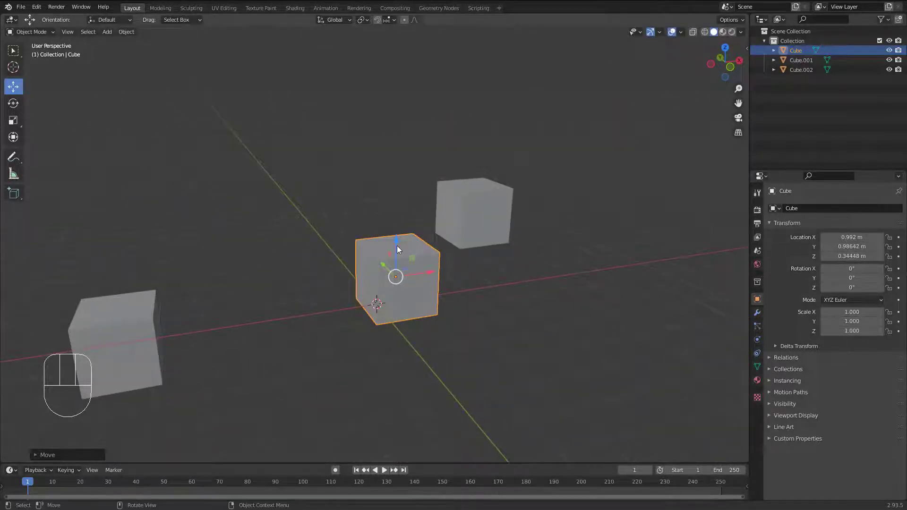
drag(396, 246, 441, 273)
Slide the middle cube within the XZ plane to about X 1.63 m and Z 0.15 m.
scroll(410, 264, up, 3)
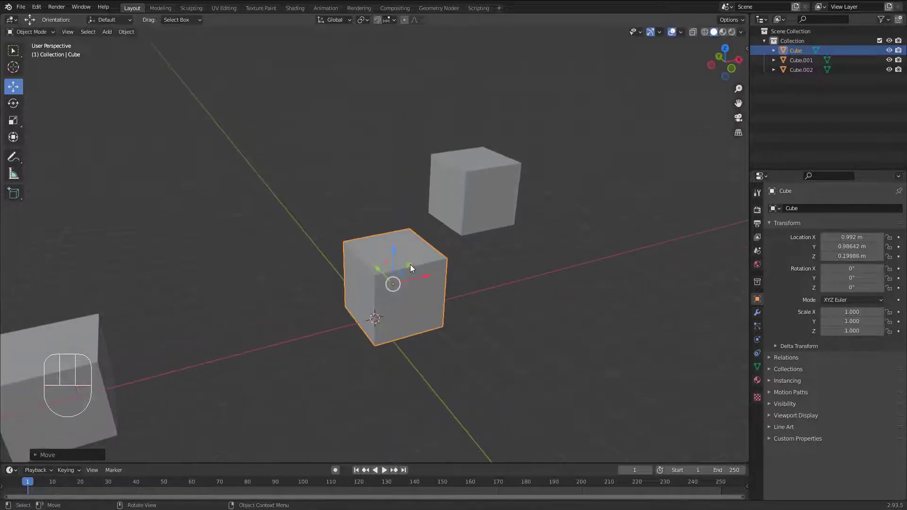
middle_drag(412, 265, 418, 281)
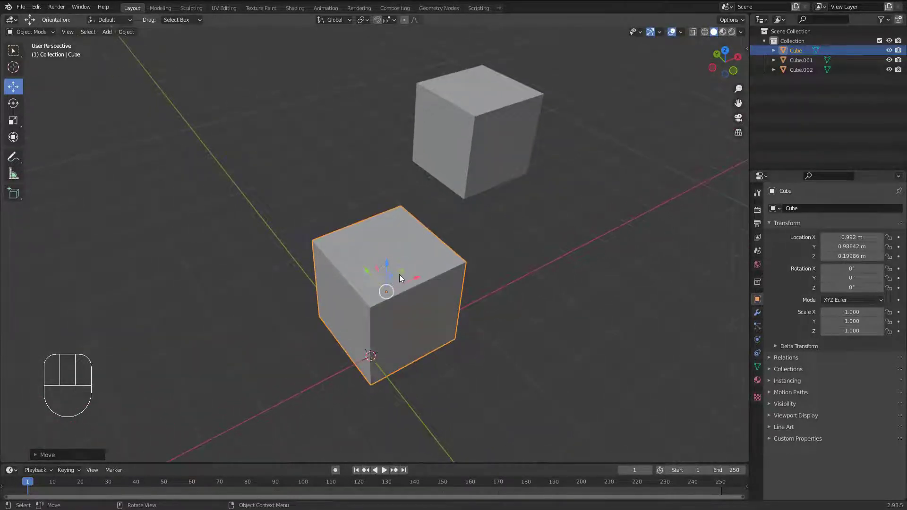
mouse_move(390, 276)
middle_down()
mouse_move(404, 277)
mouse_move(382, 281)
mouse_move(375, 265)
mouse_move(427, 269)
mouse_move(400, 262)
mouse_move(398, 271)
middle_up()
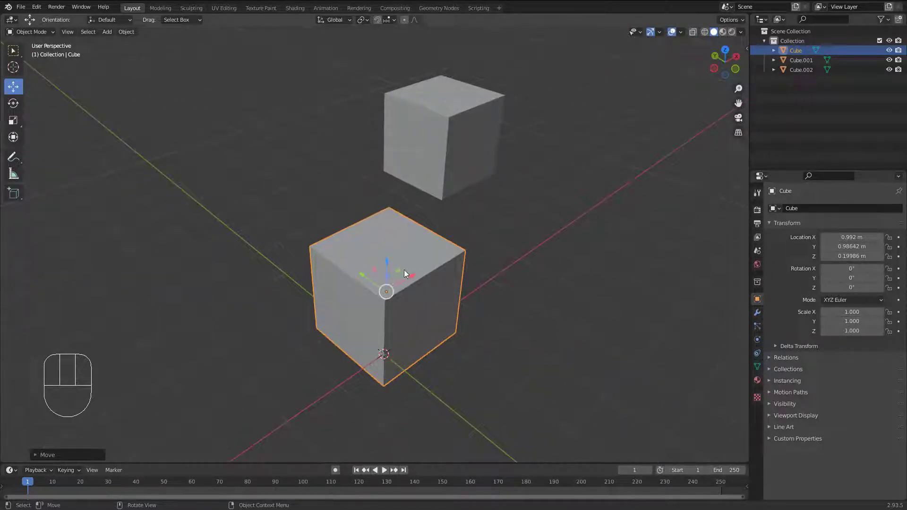
middle_drag(399, 271, 389, 296)
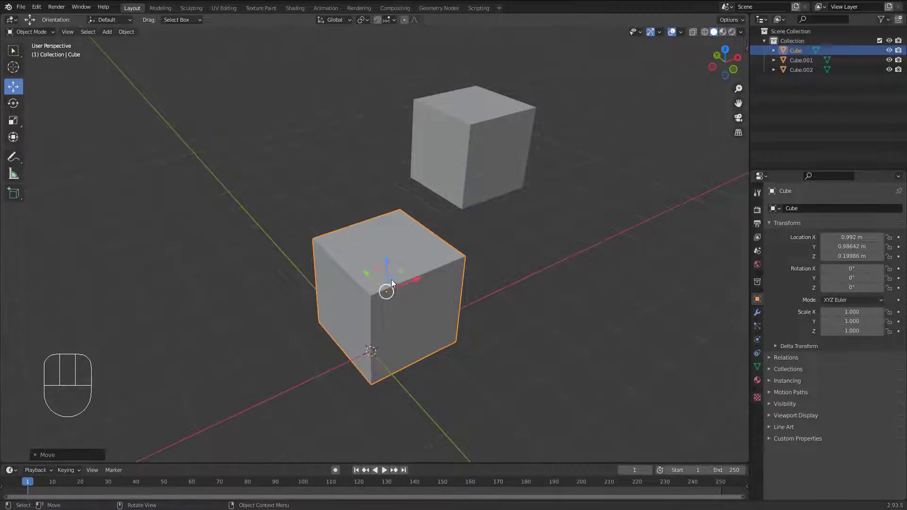
middle_drag(373, 278, 401, 268)
mouse_move(400, 268)
mouse_down()
mouse_move(274, 131)
mouse_move(359, 113)
mouse_move(482, 289)
mouse_move(284, 272)
mouse_move(263, 133)
mouse_move(456, 91)
mouse_move(502, 284)
mouse_move(348, 324)
mouse_move(314, 115)
mouse_move(480, 213)
mouse_move(389, 339)
mouse_move(320, 154)
mouse_move(425, 118)
mouse_move(384, 324)
mouse_move(404, 105)
mouse_move(421, 260)
mouse_move(407, 273)
mouse_up()
Slide the middle cube within the other two axis planes to about X 0.04 m, Y 0.79 m and Z 0.06 m.
mouse_move(407, 273)
middle_down()
mouse_move(444, 266)
mouse_move(411, 267)
middle_up()
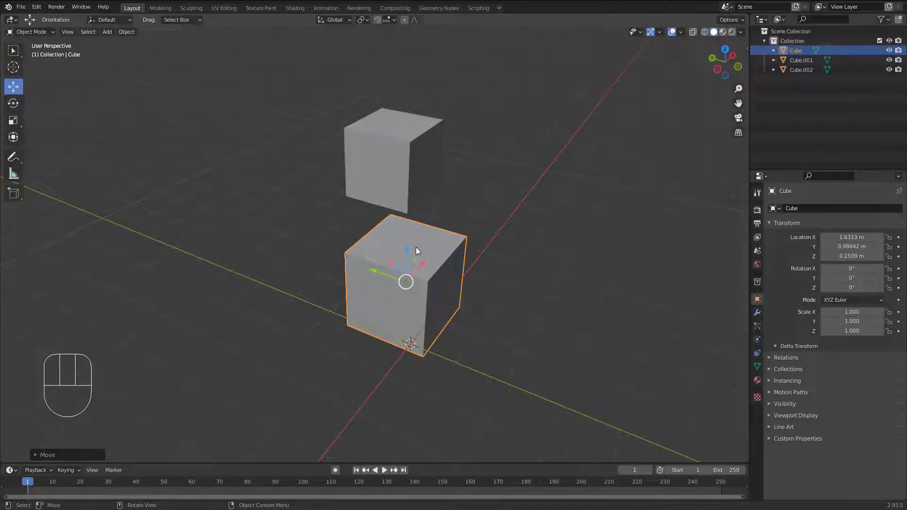
drag(390, 268, 400, 251)
middle_drag(400, 251, 398, 279)
drag(398, 280, 263, 254)
middle_drag(264, 254, 324, 259)
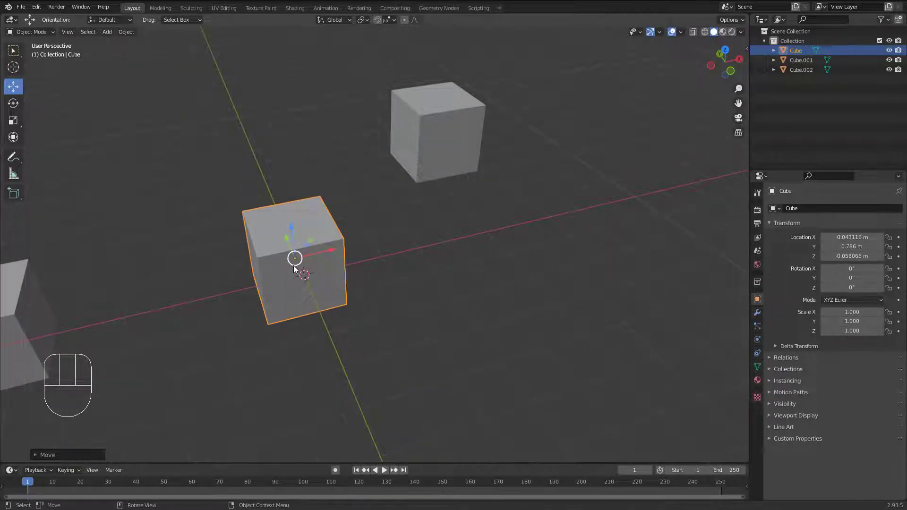
Move the middle cube freely in the view plane twice, ending at about X 0.19 m, Y 0.80 m and Z 0.08 m.
drag(293, 267, 313, 207)
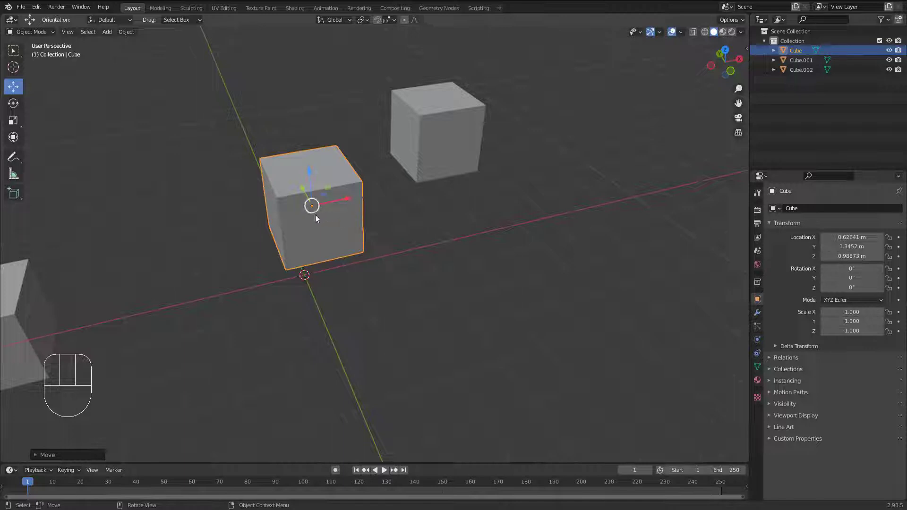
drag(315, 216, 299, 240)
middle_drag(299, 240, 341, 233)
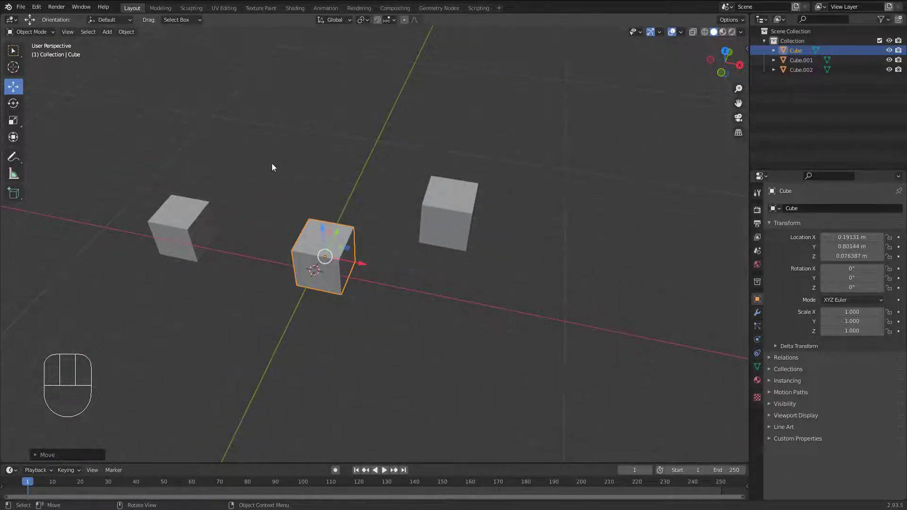
Box-select the middle cube and Cube.002, and move both along X and Y until the middle cube is at about X 0.58 m, Y 0.91 m.
drag(305, 125, 498, 333)
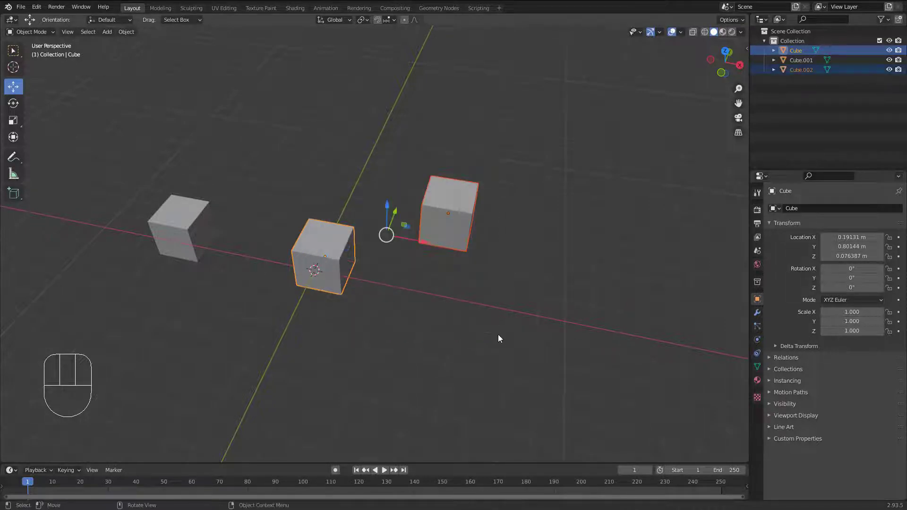
middle_drag(405, 251, 374, 212)
middle_drag(396, 260, 415, 254)
mouse_move(401, 241)
mouse_down()
mouse_move(548, 243)
mouse_move(416, 241)
mouse_up()
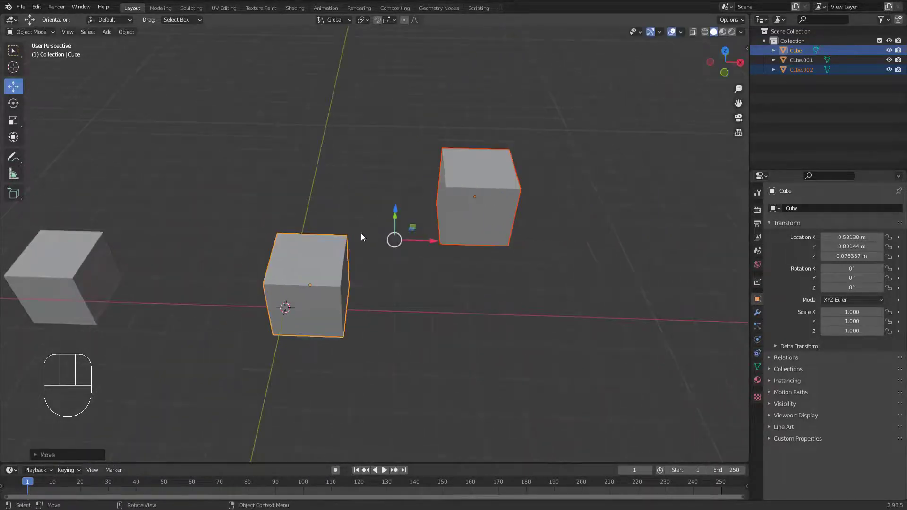
mouse_move(364, 237)
middle_down()
mouse_move(445, 229)
mouse_move(380, 239)
middle_up()
mouse_move(380, 240)
mouse_down()
mouse_move(288, 224)
mouse_move(378, 236)
mouse_up()
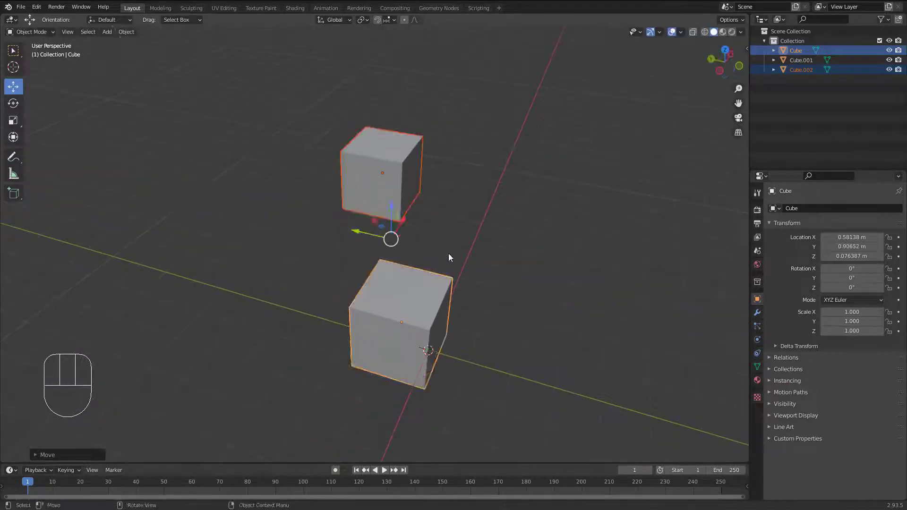
middle_drag(378, 236, 350, 251)
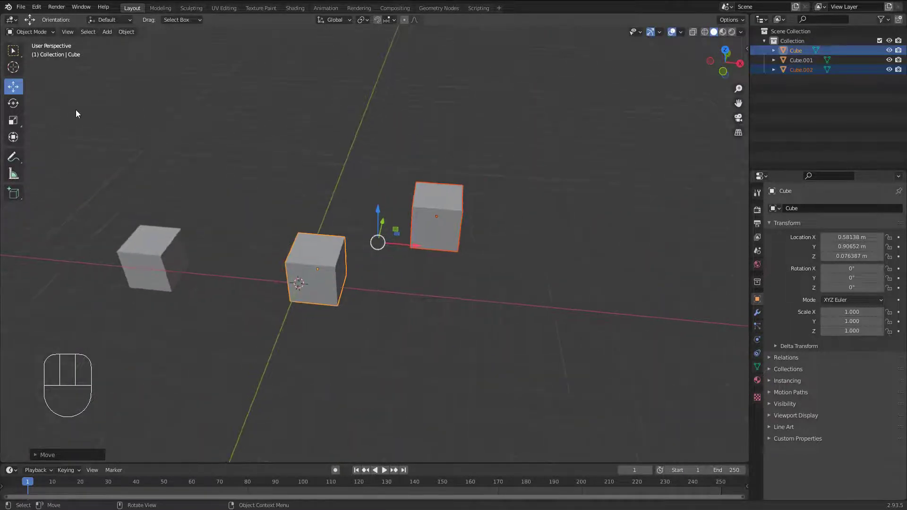
Box-select all three cubes, and clear the selection.
drag(76, 109, 562, 367)
middle_drag(350, 269, 313, 215)
click(411, 265)
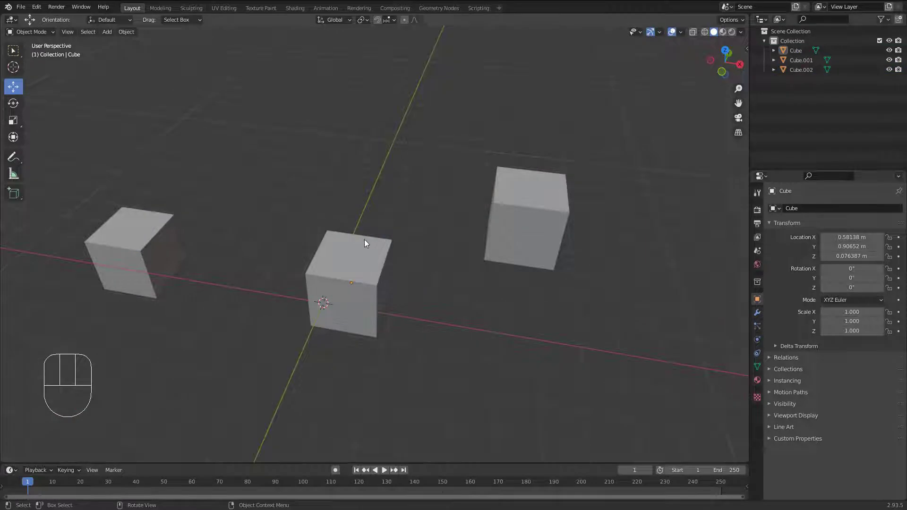
Select Cube.002, start a free Grab move on it and cancel the move.
middle_drag(367, 243, 377, 222)
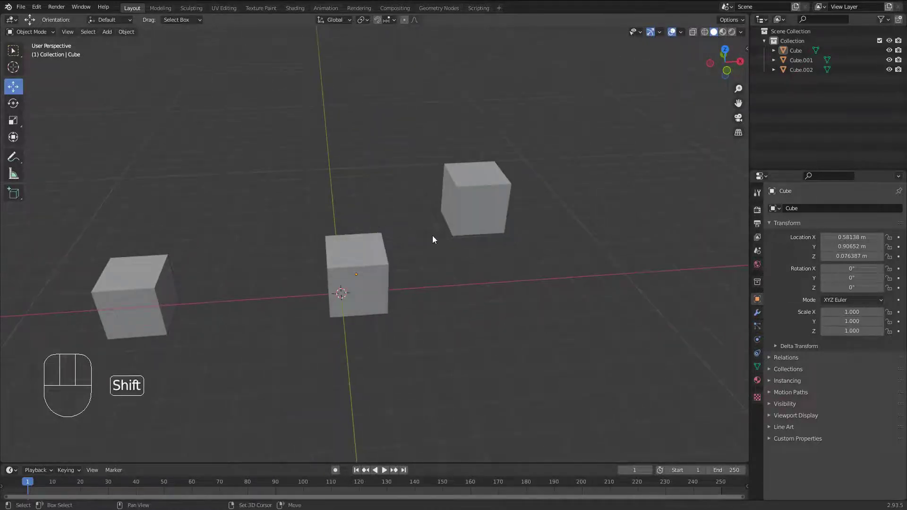
middle_drag(433, 239, 345, 282)
scroll(354, 285, up, 2)
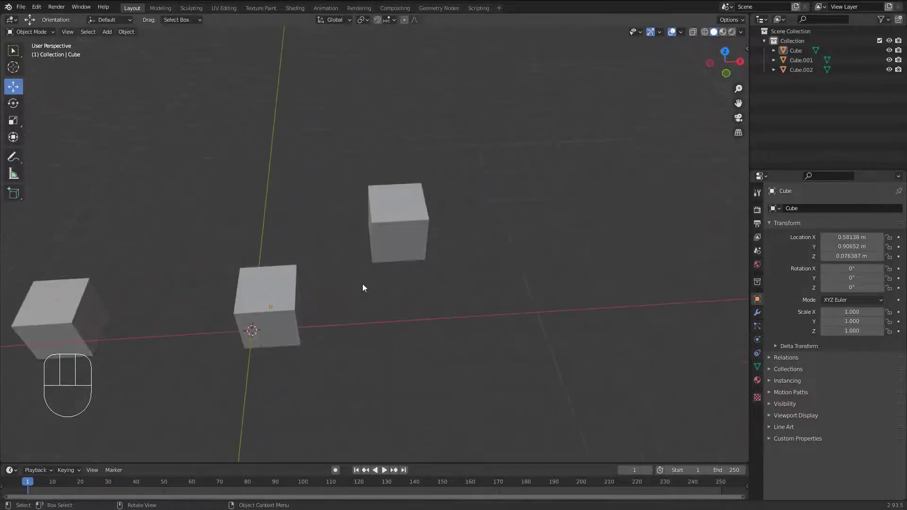
click(395, 213)
shift+middle_drag(394, 213, 378, 248)
scroll(378, 248, up, 1)
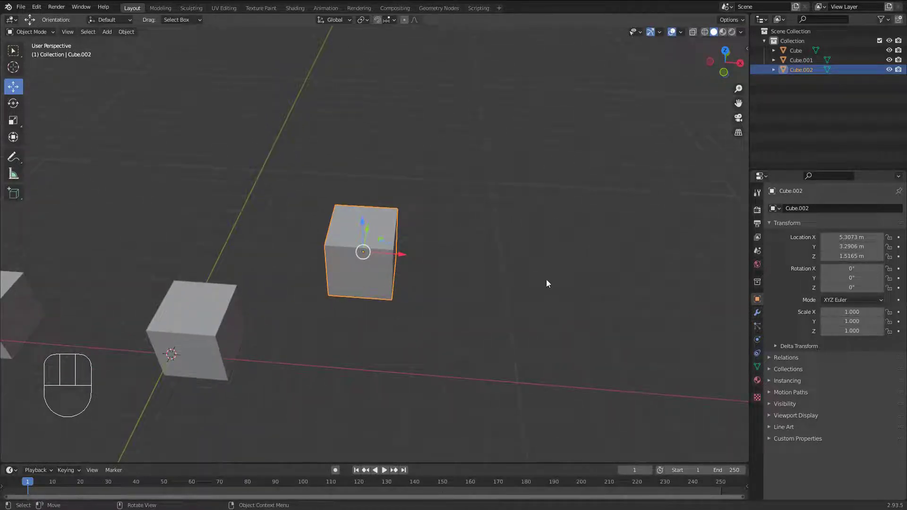
key(g)
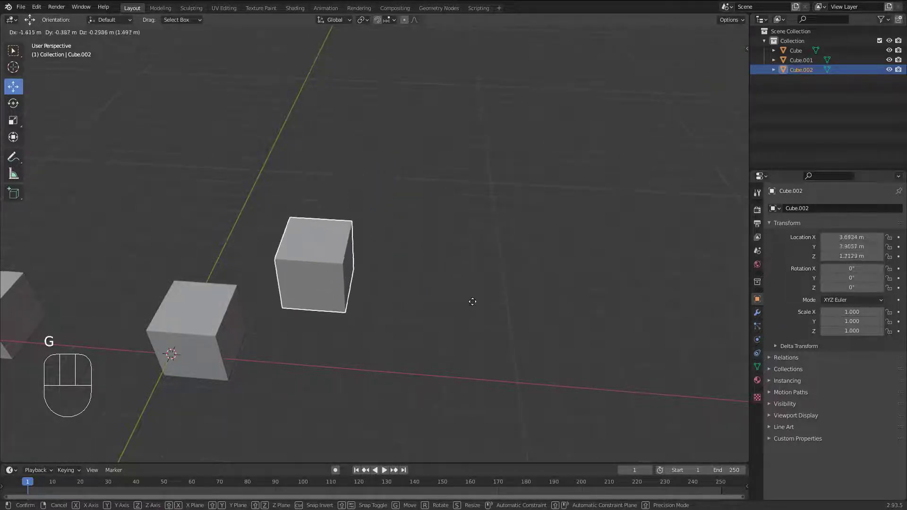
right_click(506, 293)
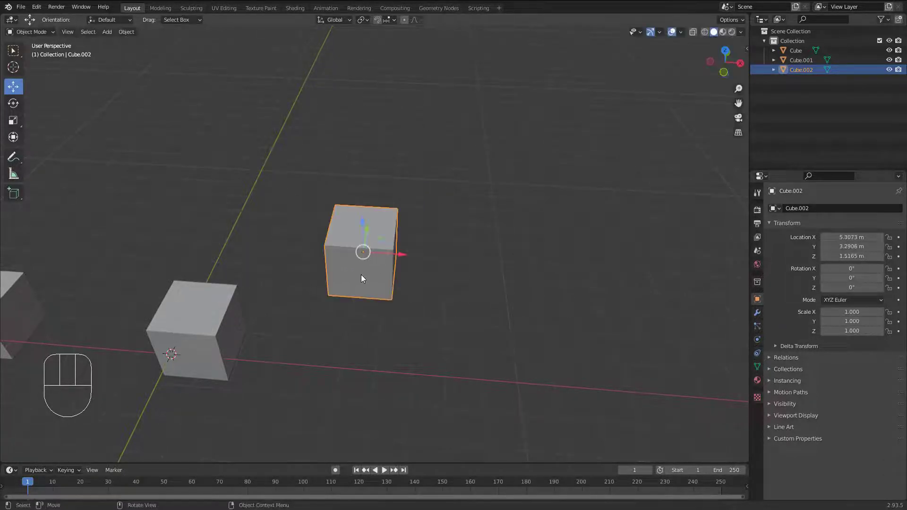
Try another free Grab move on Cube.002 in the view plane and cancel it.
middle_drag(361, 274, 395, 230)
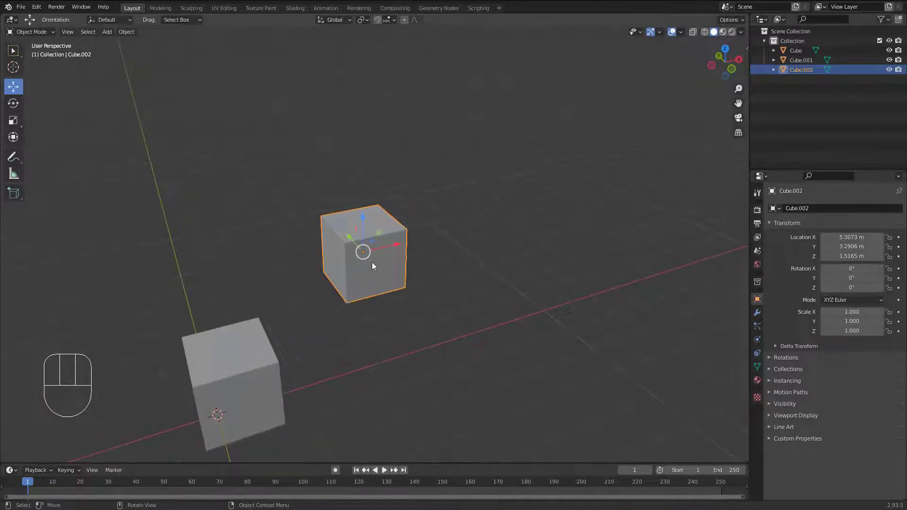
scroll(466, 317, down, 1)
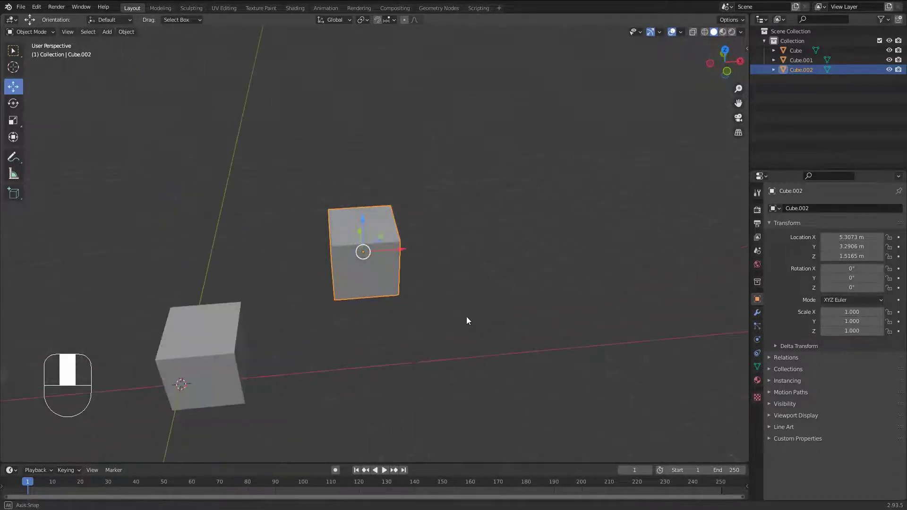
key(g)
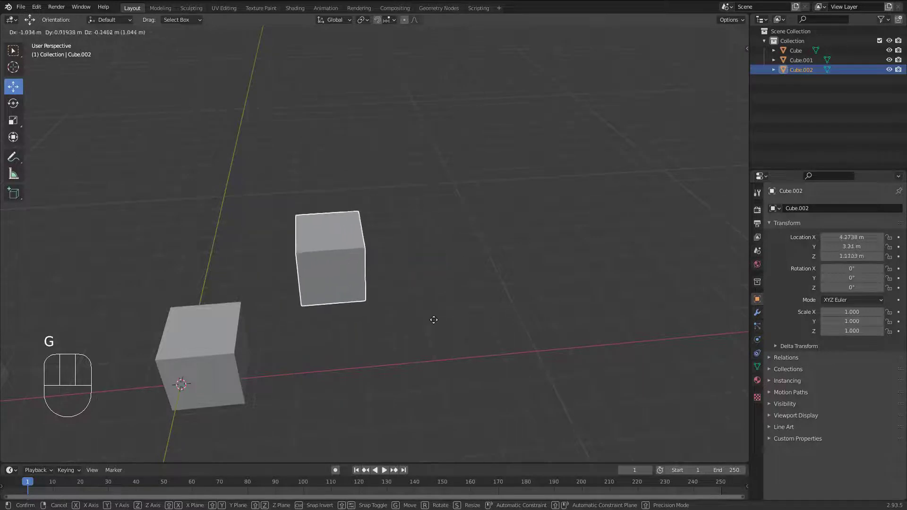
right_click(456, 314)
Try a Grab move on Cube.002 constrained to the global X axis and cancel it.
middle_drag(486, 308, 465, 296)
scroll(375, 310, down, 1)
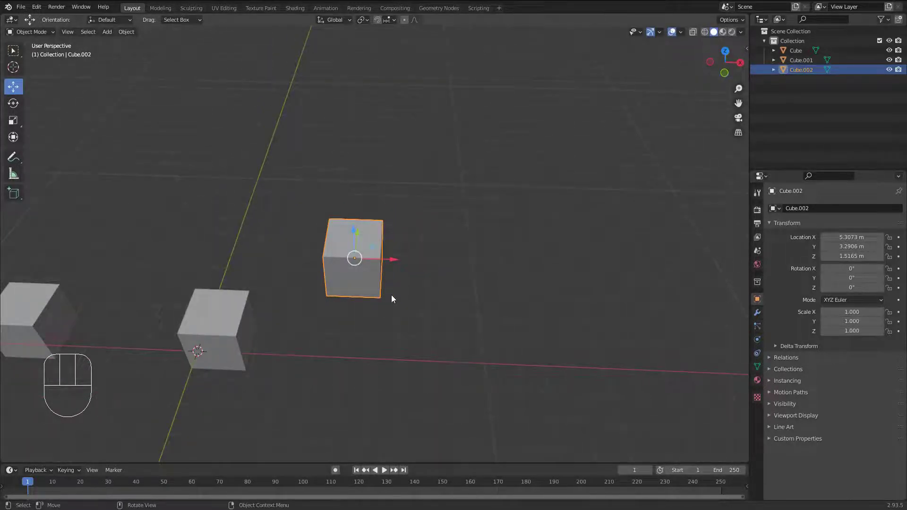
shift+middle_drag(392, 294, 279, 339)
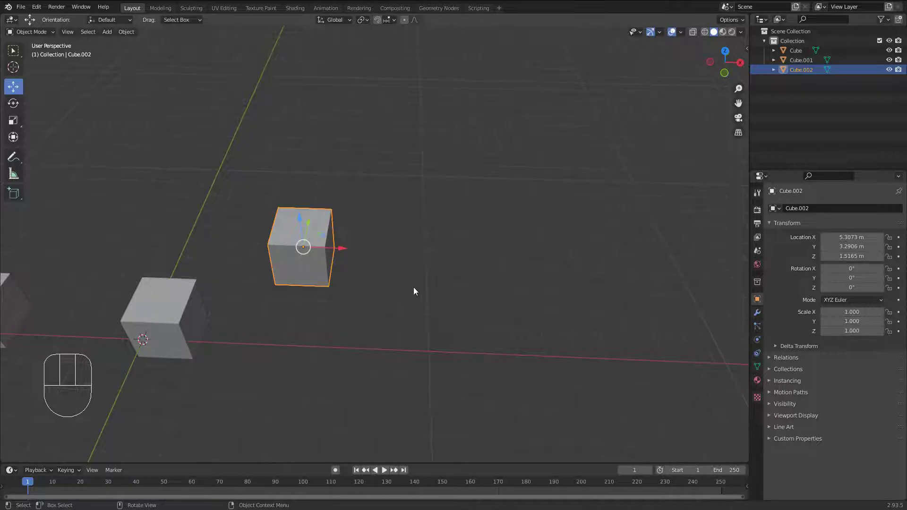
middle_drag(414, 290, 425, 285)
key(g)
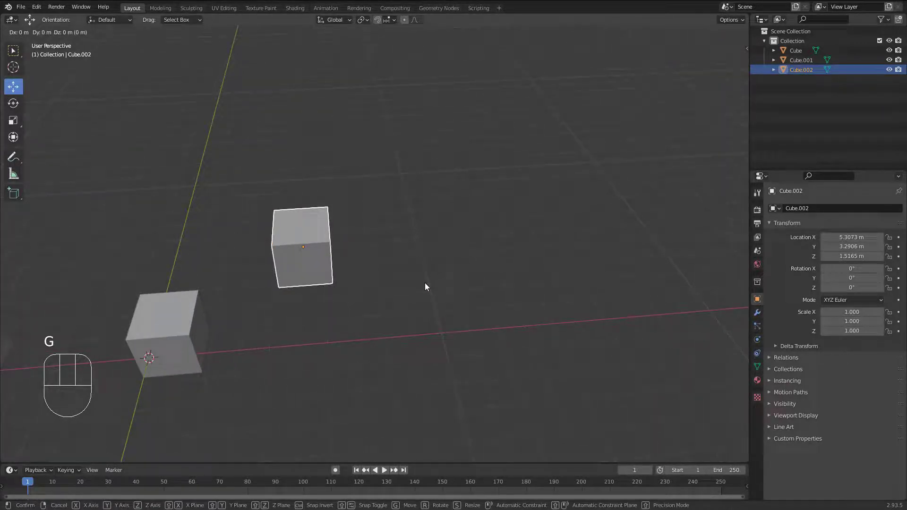
key(x)
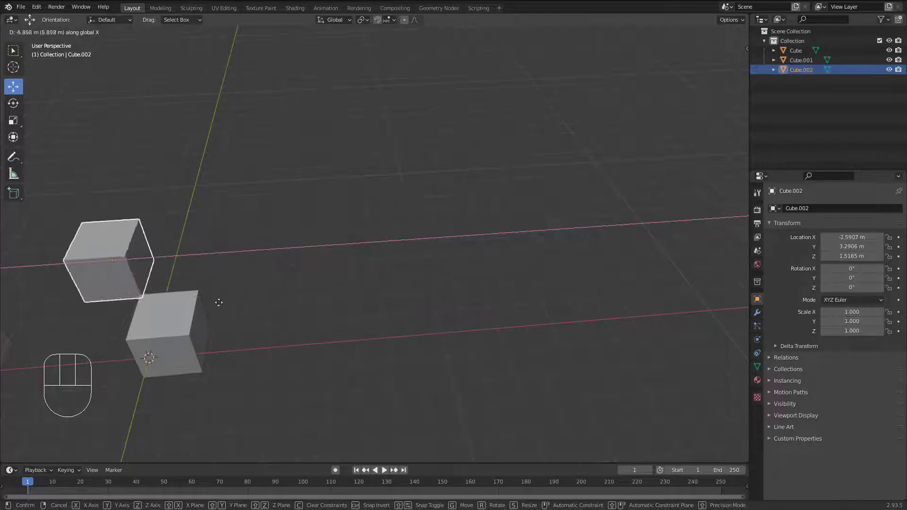
right_click(444, 300)
Grab Cube.002 and move it along the global Y axis only, to about Y 1.48 m.
middle_drag(450, 299, 413, 277)
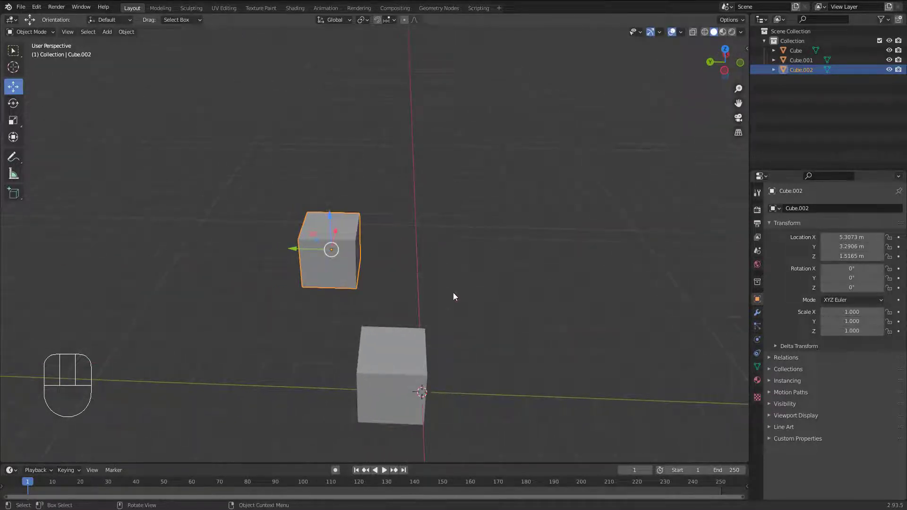
key(g)
key(y)
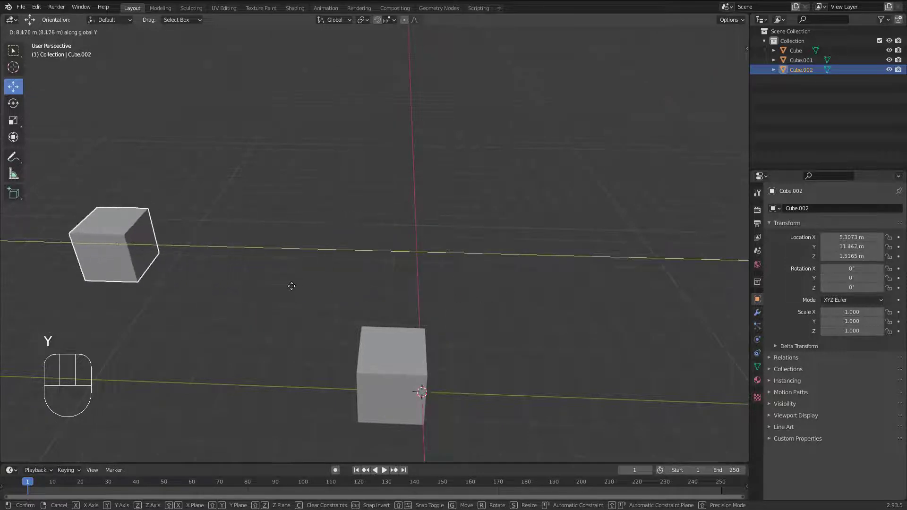
click(520, 292)
Try a Grab move on Cube.002 constrained to the global Z axis without keeping the new height.
middle_drag(491, 283, 385, 275)
key(g)
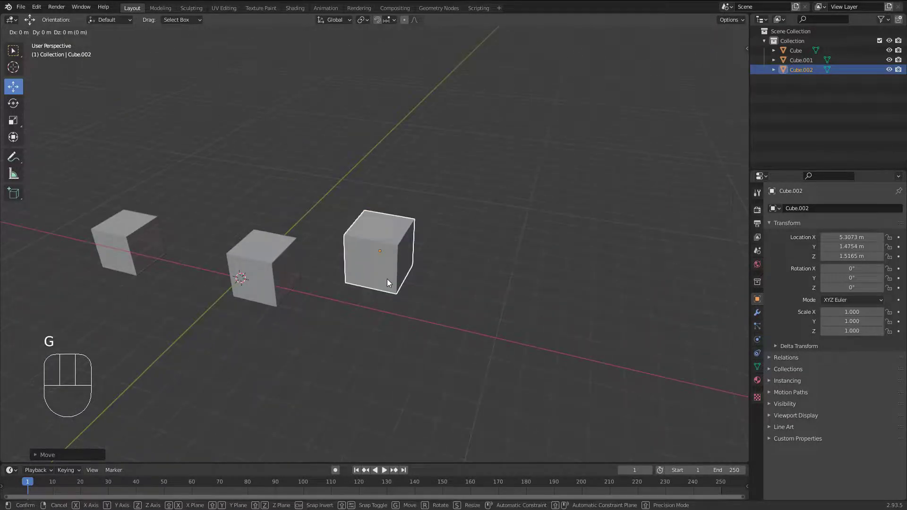
key(z)
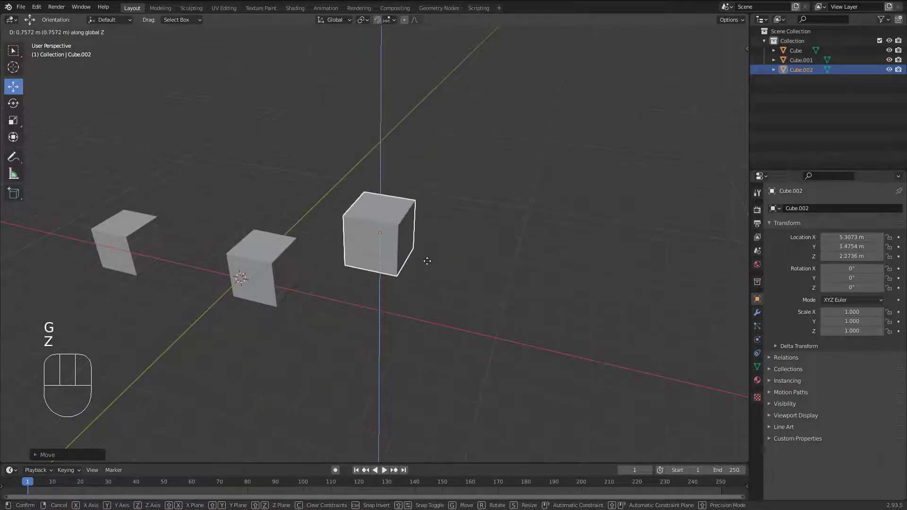
click(425, 257)
Try a Grab move on Cube.002 along X using the automatic axis constraint, without keeping the new position.
middle_drag(358, 240, 378, 284)
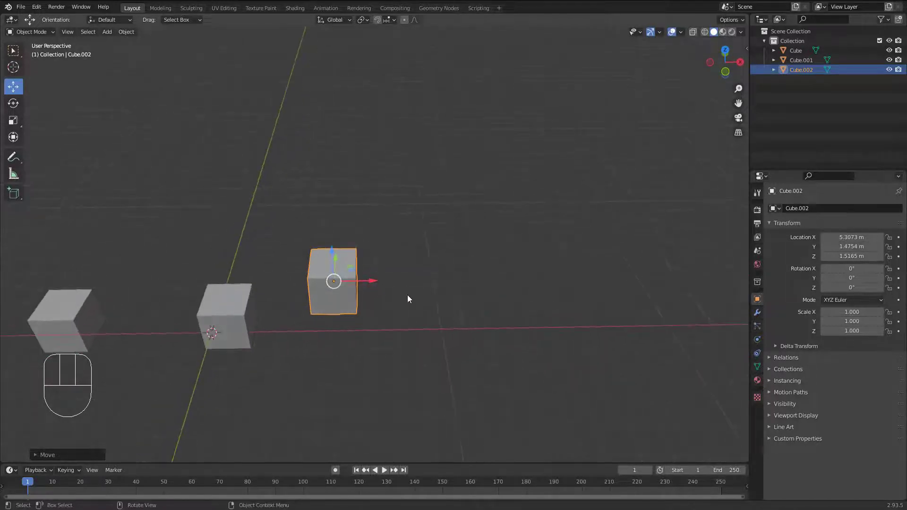
key(g)
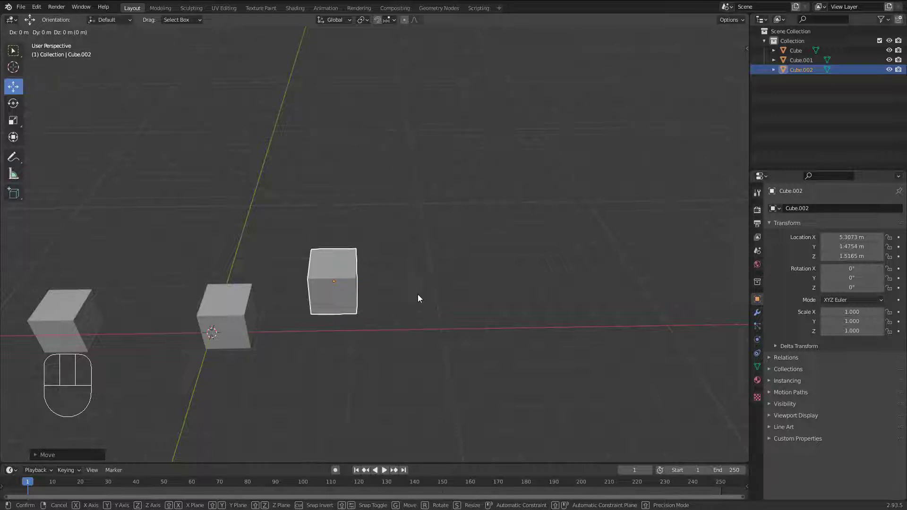
mouse_move(417, 299)
middle_down()
mouse_move(441, 296)
mouse_move(417, 300)
middle_up()
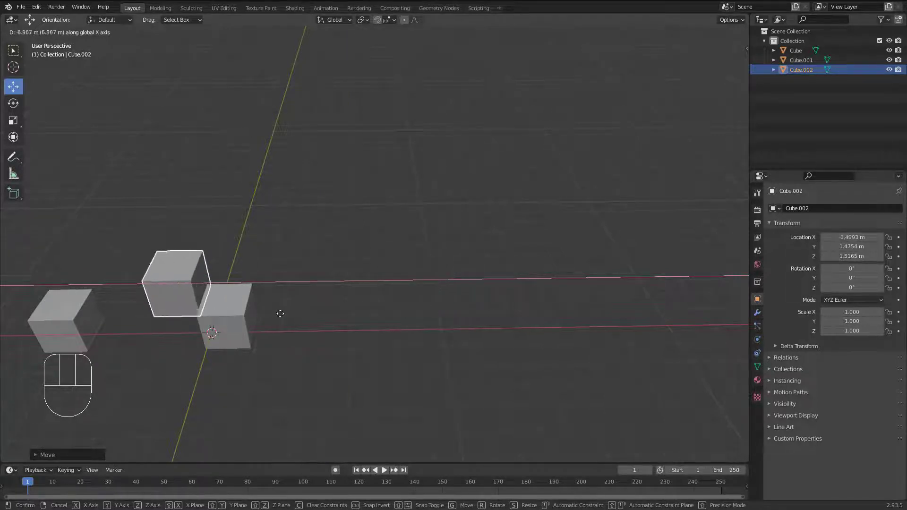
click(395, 320)
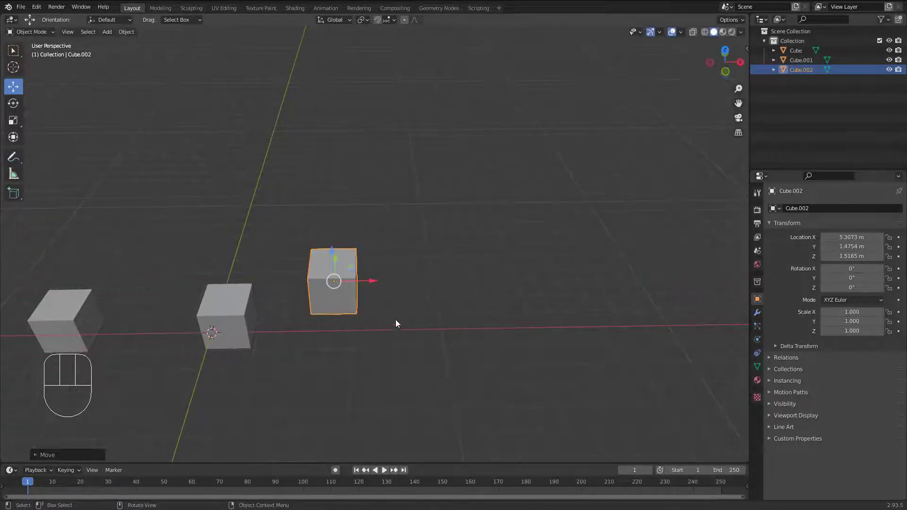
Try a Grab move on Cube.002 along Y using the automatic axis constraint, and cancel it.
middle_drag(395, 321, 364, 287)
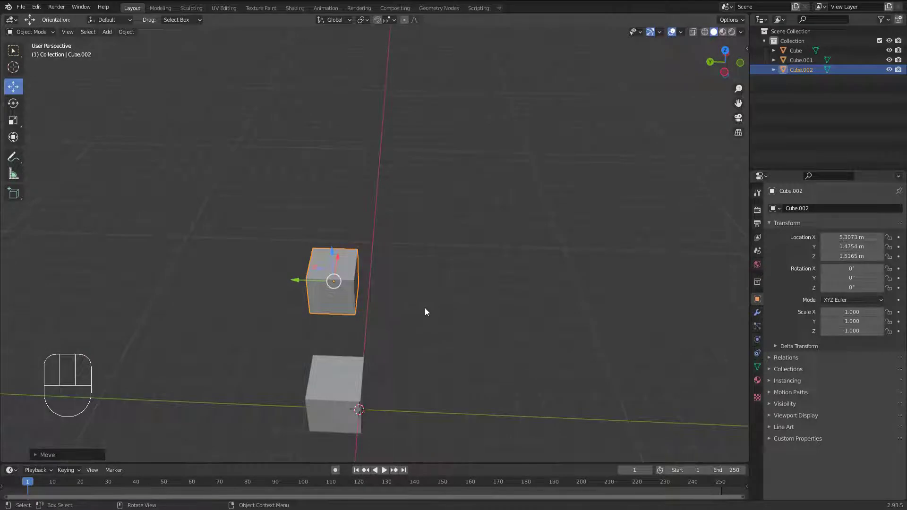
key(g)
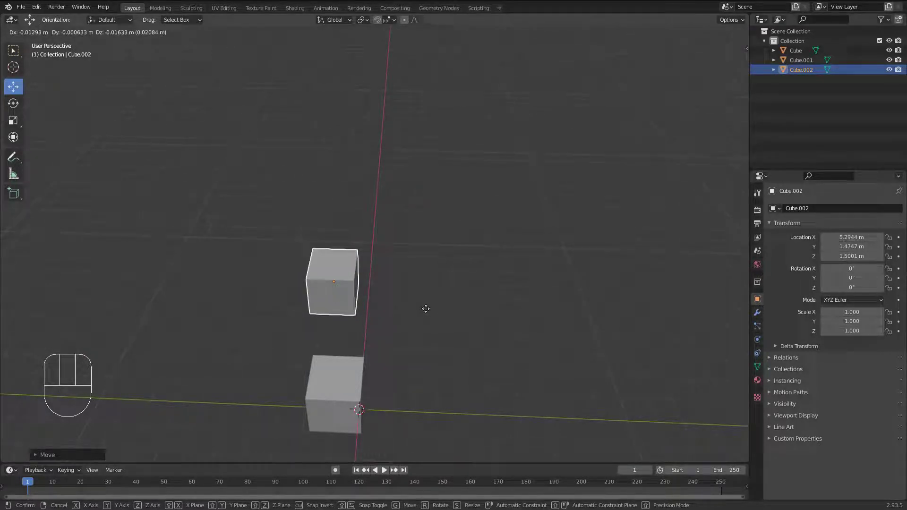
middle_drag(425, 309, 324, 310)
right_click(414, 318)
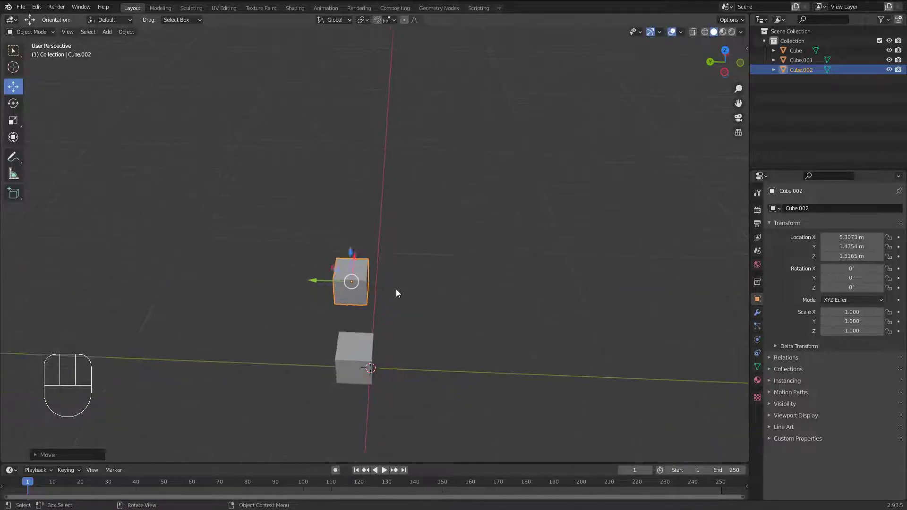
Examine the X, Y and Z directions on the navigation gizmo and compare them with the axes around the cubes.
middle_drag(395, 293, 222, 274)
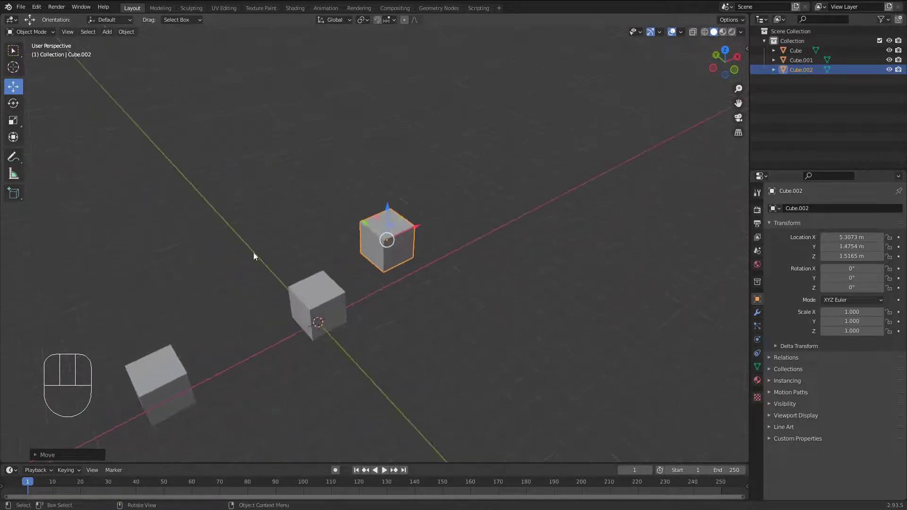
middle_drag(353, 308, 375, 326)
shift+middle_drag(436, 275, 669, 75)
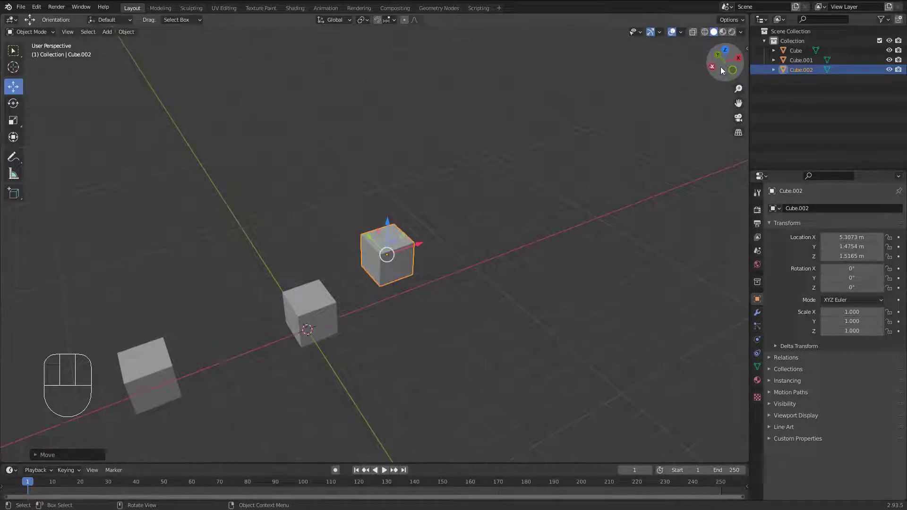
middle_drag(440, 227, 452, 223)
middle_drag(527, 199, 722, 77)
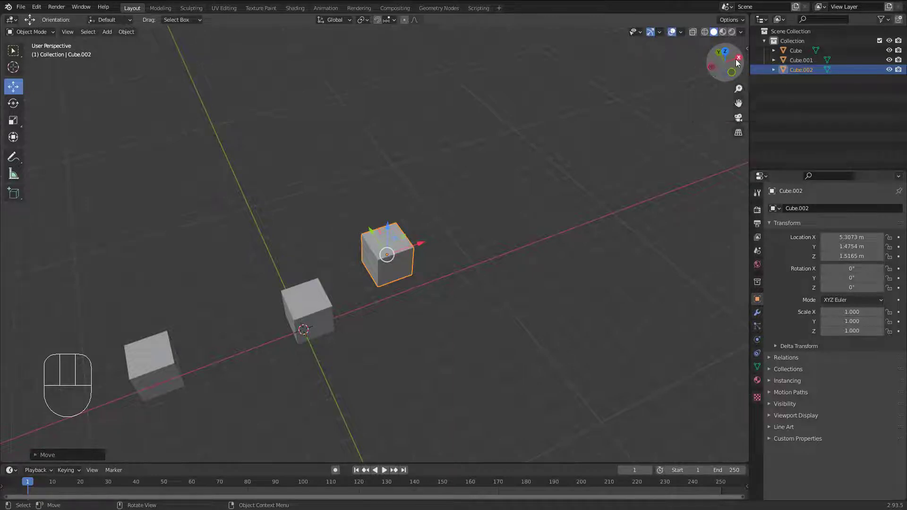
middle_drag(739, 63, 726, 68)
drag(726, 67, 726, 58)
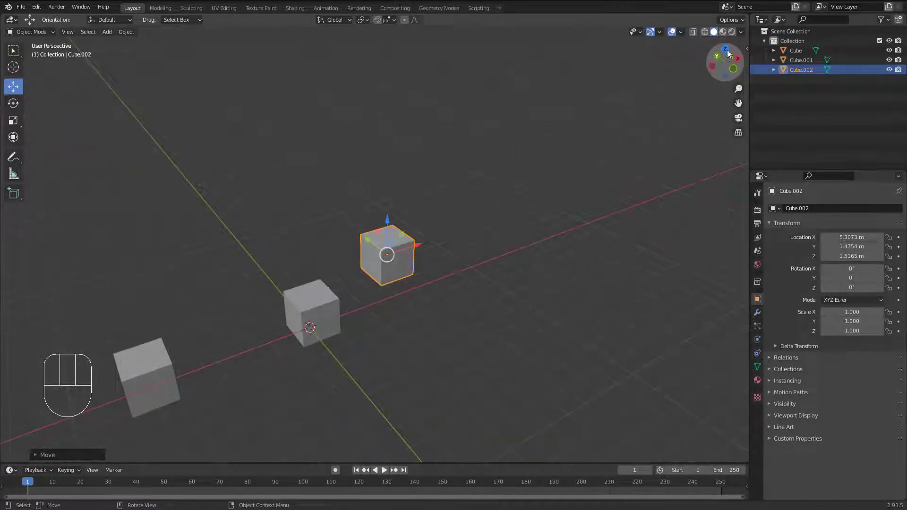
Try a Grab move on Cube.002 along Z using the automatic axis constraint, and cancel it.
middle_drag(466, 220, 401, 238)
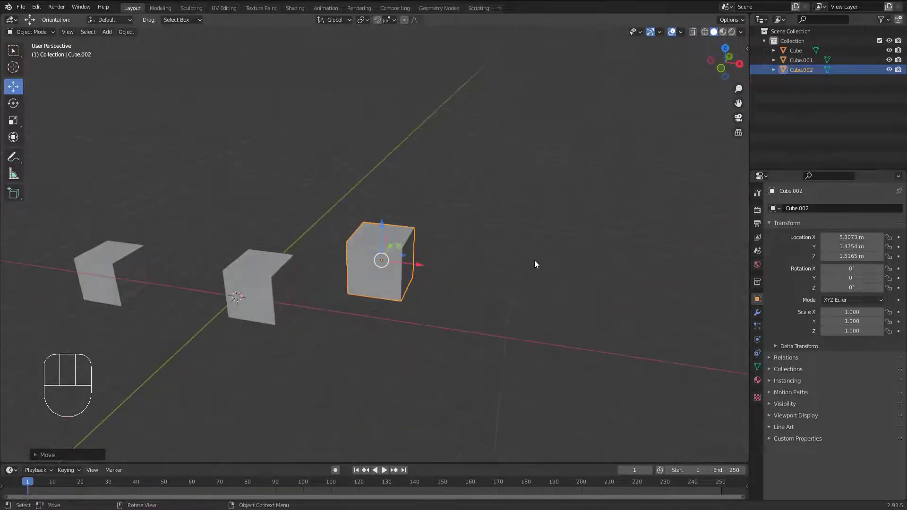
key(g)
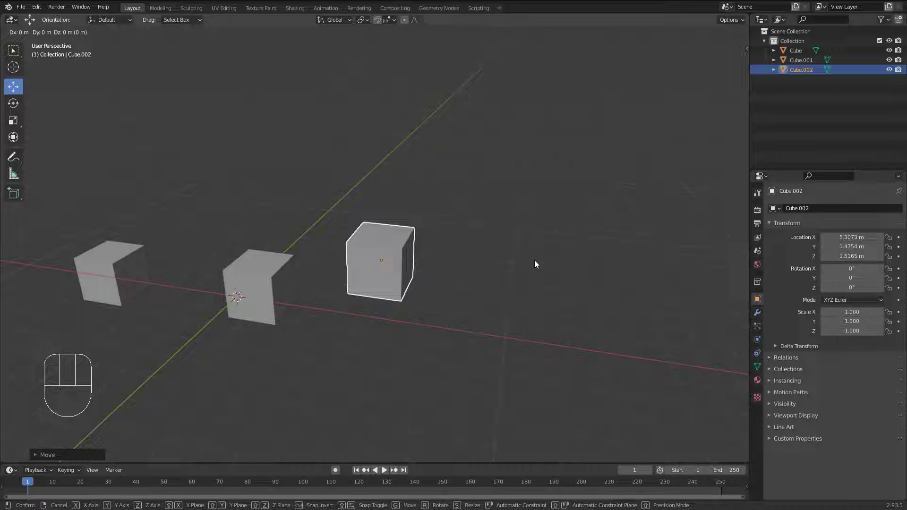
key(z)
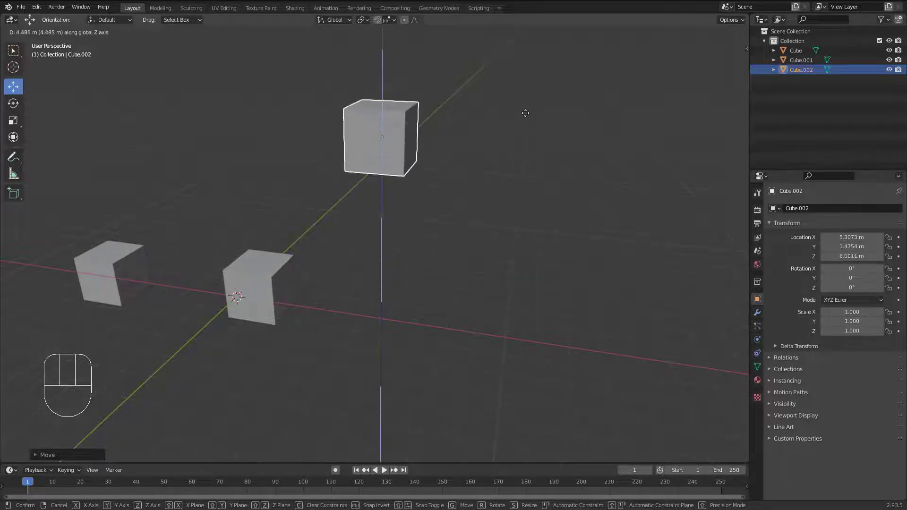
right_click(492, 158)
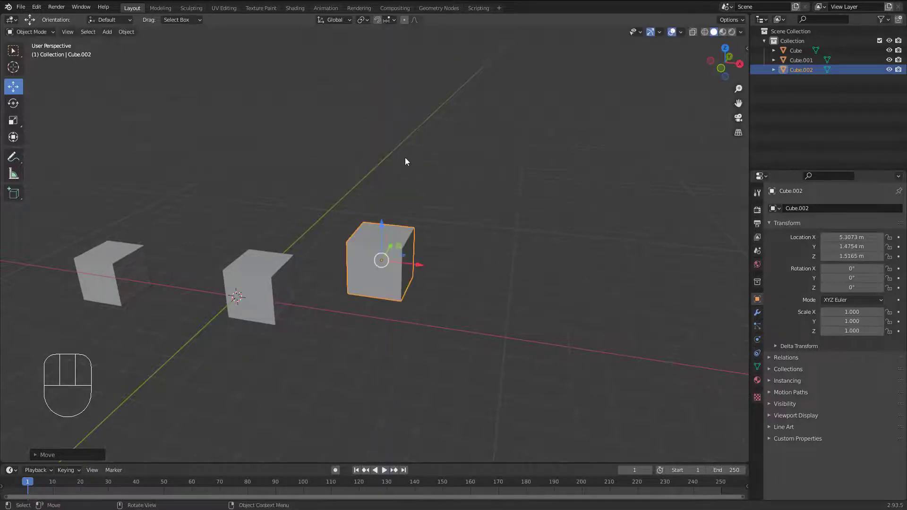
Activate the Rotate tool for Cube.002 and examine its rotation gizmo rings from several angles.
middle_drag(404, 158, 433, 221)
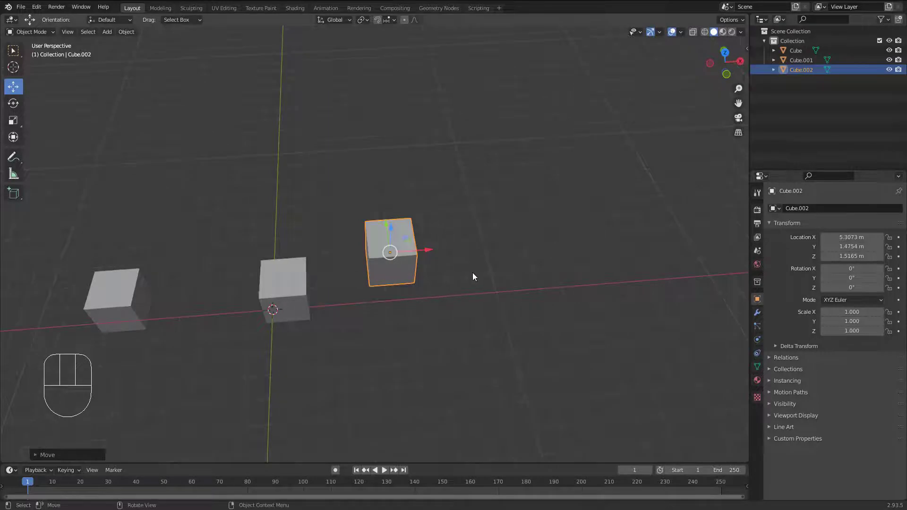
middle_drag(472, 273, 487, 236)
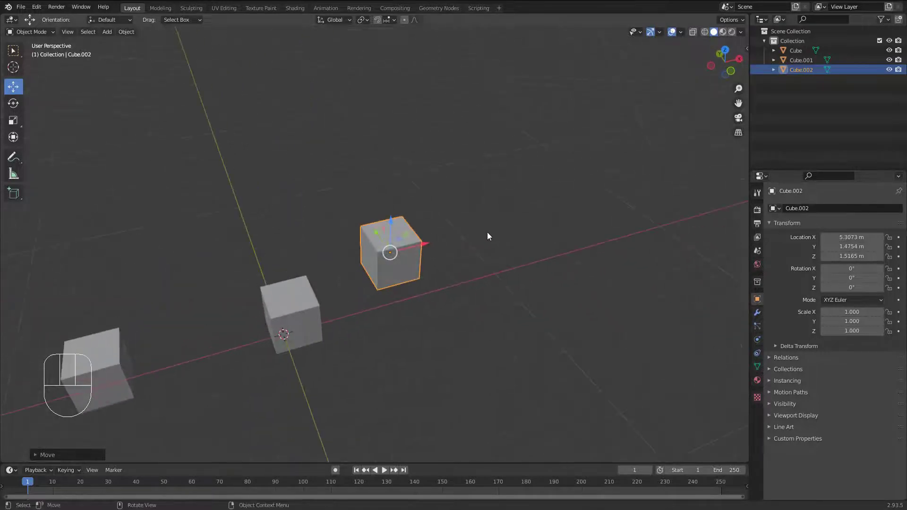
middle_drag(405, 208, 455, 251)
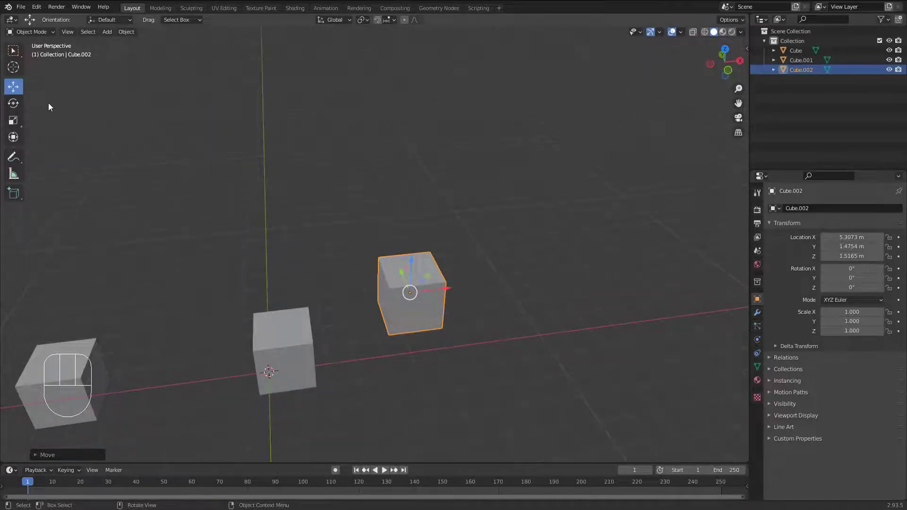
click(13, 103)
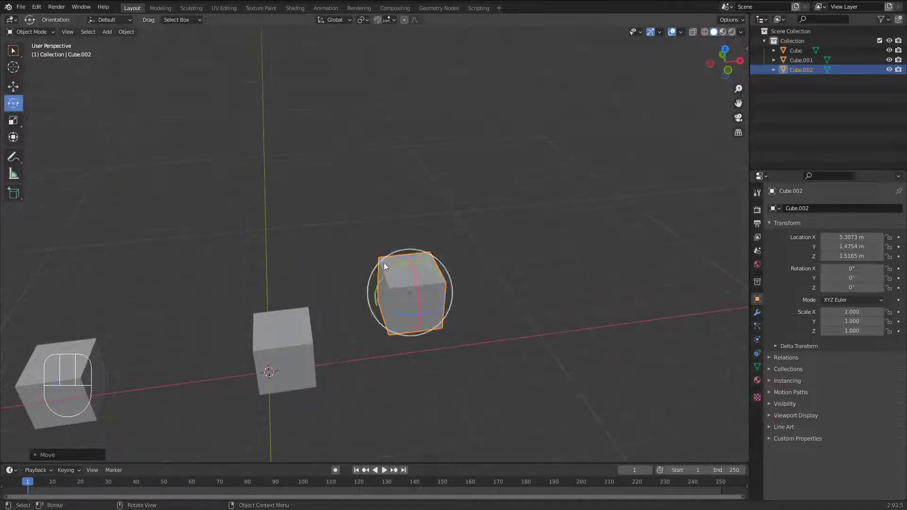
middle_drag(383, 263, 92, 165)
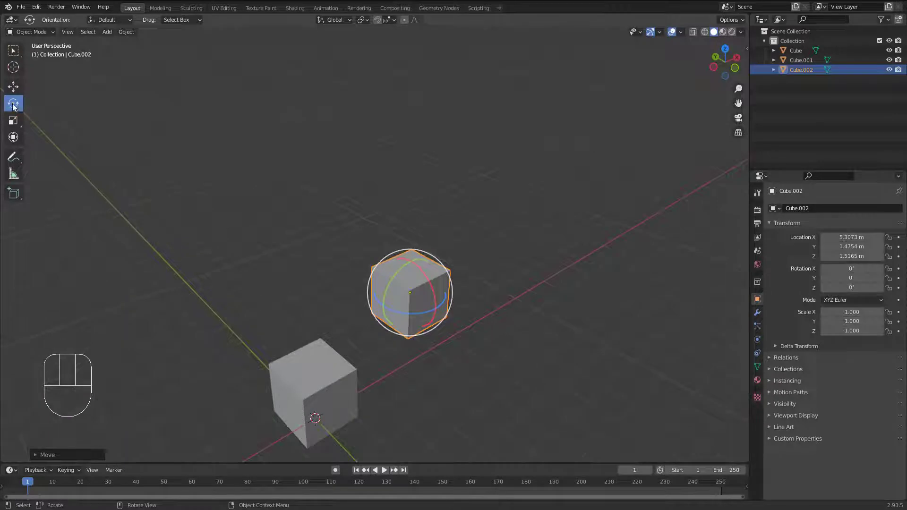
mouse_move(406, 257)
middle_down()
mouse_move(432, 261)
mouse_move(400, 271)
middle_up()
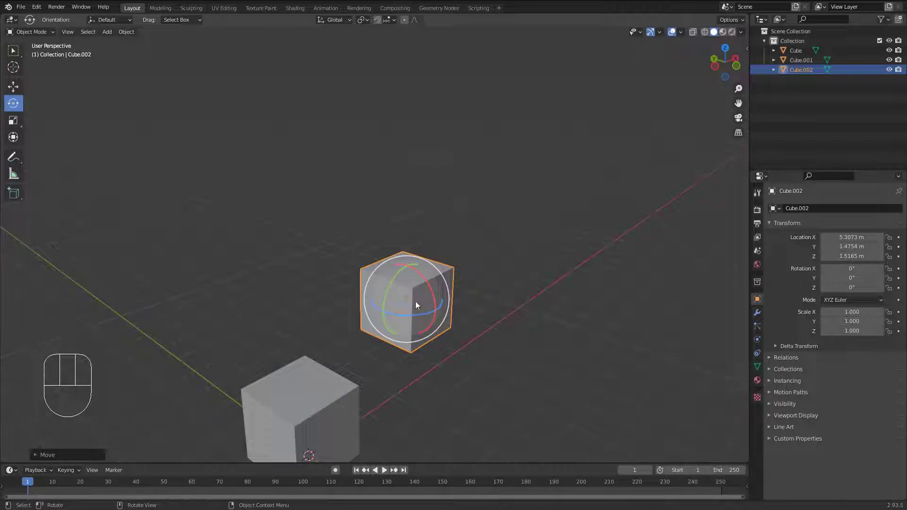
scroll(415, 301, up, 2)
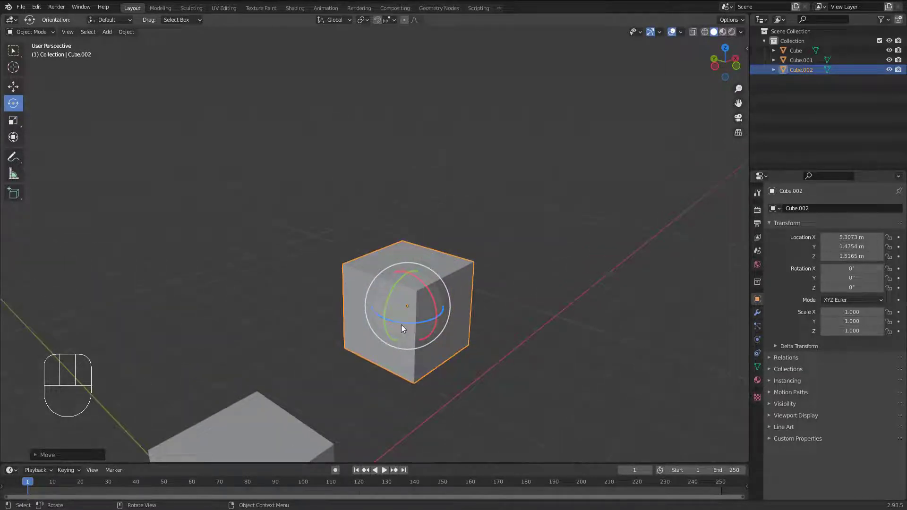
middle_drag(404, 292, 421, 297)
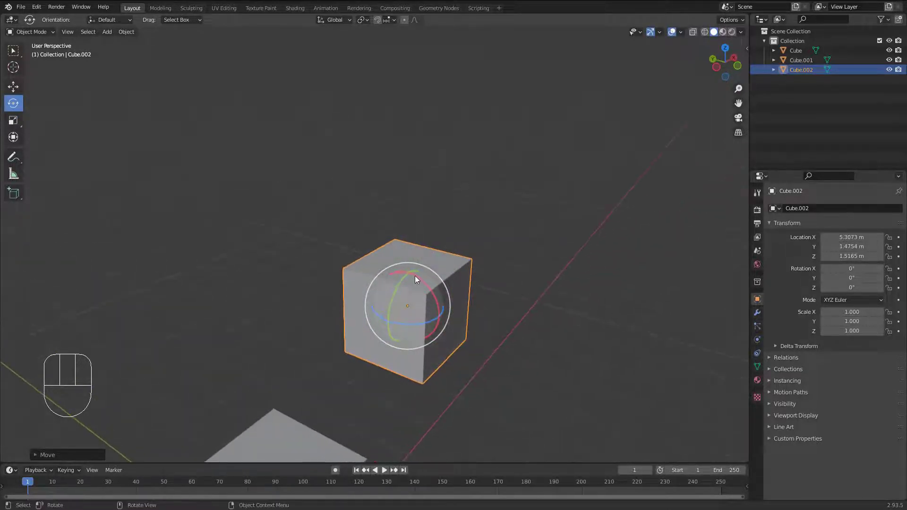
scroll(431, 301, down, 2)
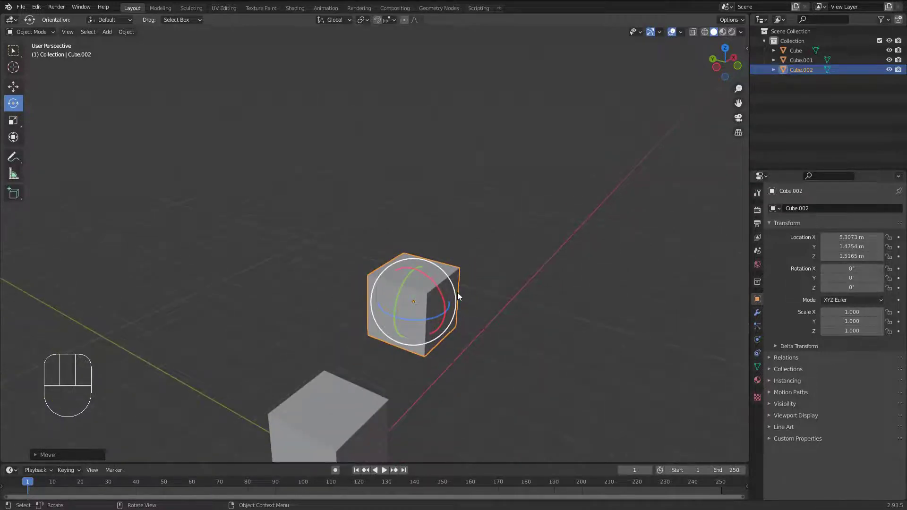
Try rotating Cube.002 around the X axis with the rotation gizmo's X ring, and cancel it.
middle_drag(457, 293, 481, 303)
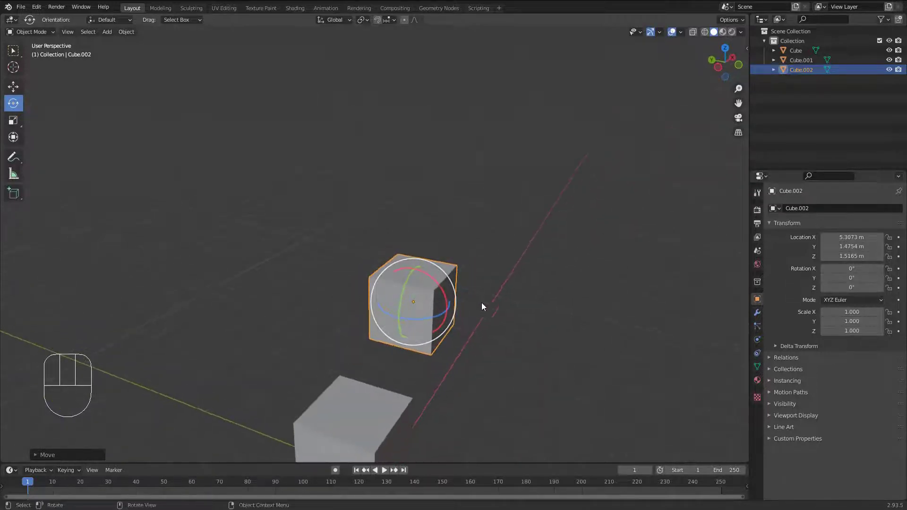
mouse_move(444, 293)
mouse_down()
mouse_move(385, 250)
mouse_move(439, 302)
mouse_up()
right_click(443, 295)
drag(446, 296, 387, 308)
right_click(387, 308)
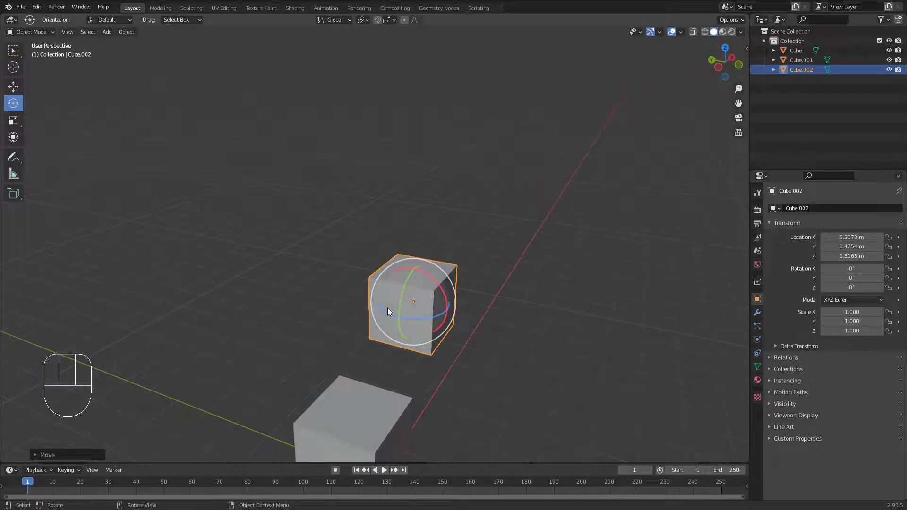
Rotate Cube.002 with the gizmo rings to about 94.3° around Y and about 35.5° around Z.
middle_drag(387, 307, 393, 285)
drag(396, 278, 447, 278)
right_click(448, 278)
middle_drag(407, 289, 437, 296)
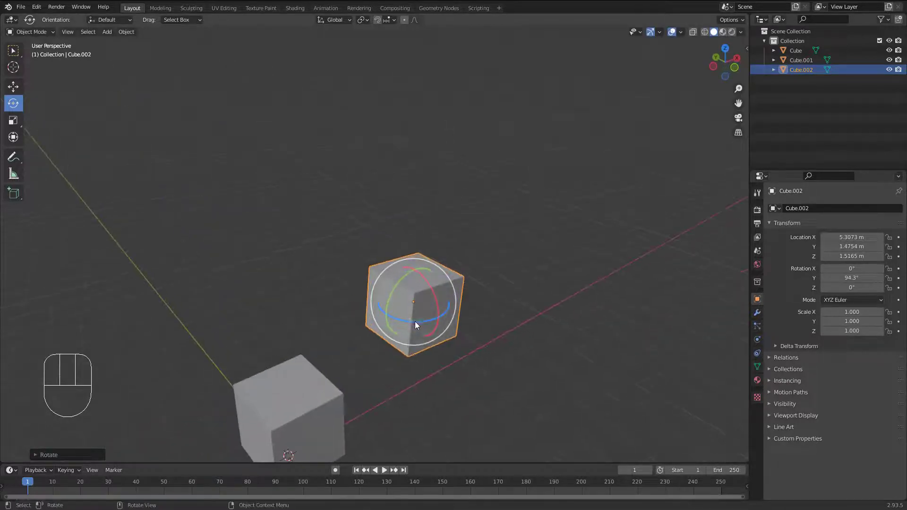
mouse_move(416, 322)
mouse_down()
mouse_move(387, 320)
mouse_move(427, 322)
mouse_up()
right_click(428, 322)
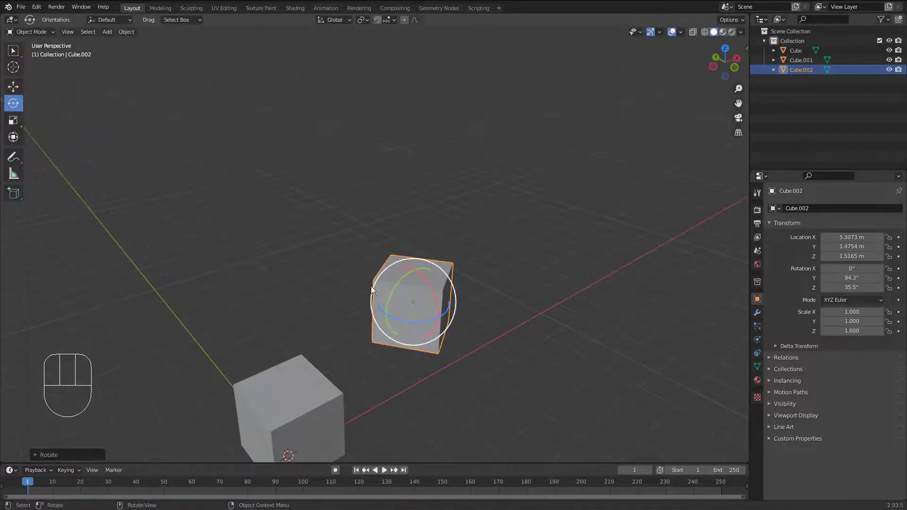
Try a free rotation of Cube.002 with the rotation gizmo, and undo it.
middle_drag(407, 278, 390, 271)
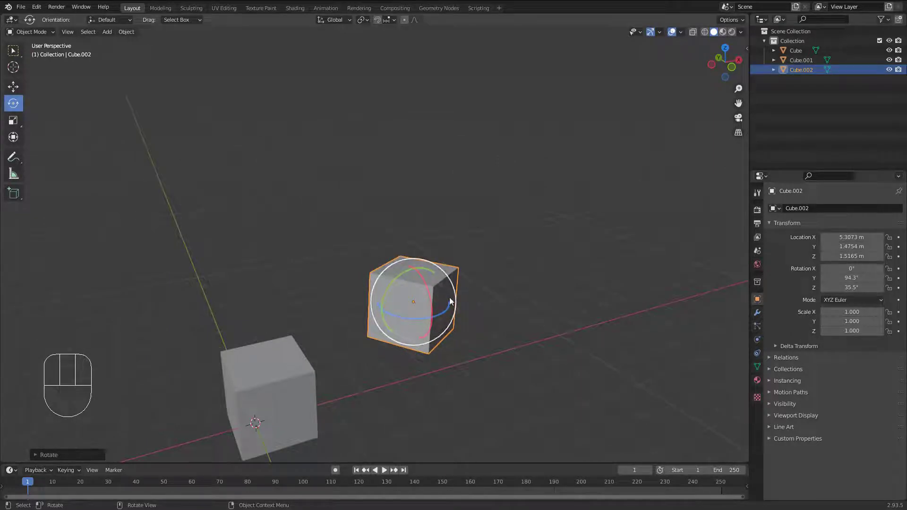
middle_drag(398, 262, 395, 284)
drag(379, 263, 468, 346)
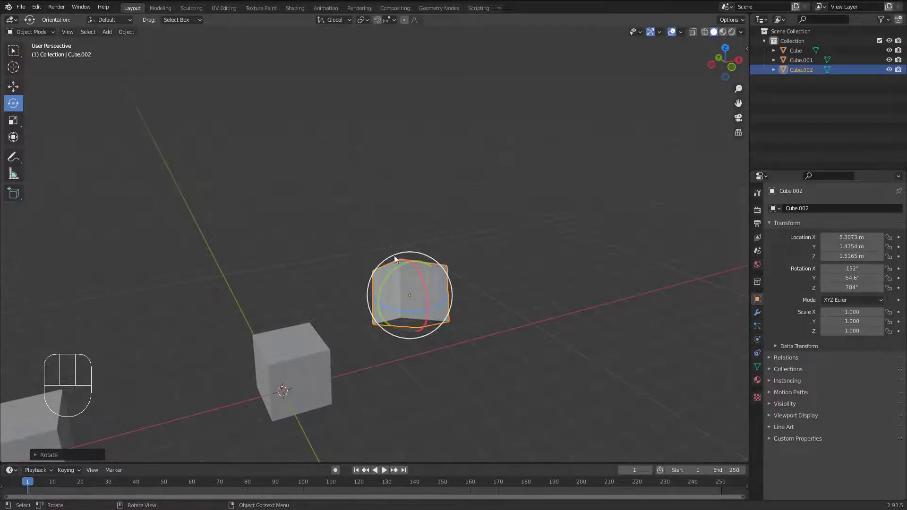
key(ctrl+z)
Try an unconstrained rotation of Cube.002 with the Rotate command, and cancel it.
middle_drag(415, 288, 97, 174)
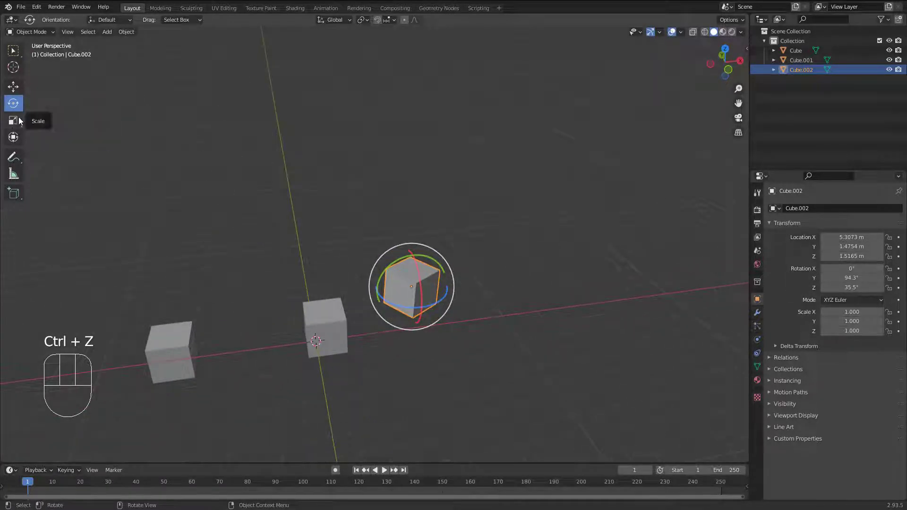
scroll(423, 267, up, 1)
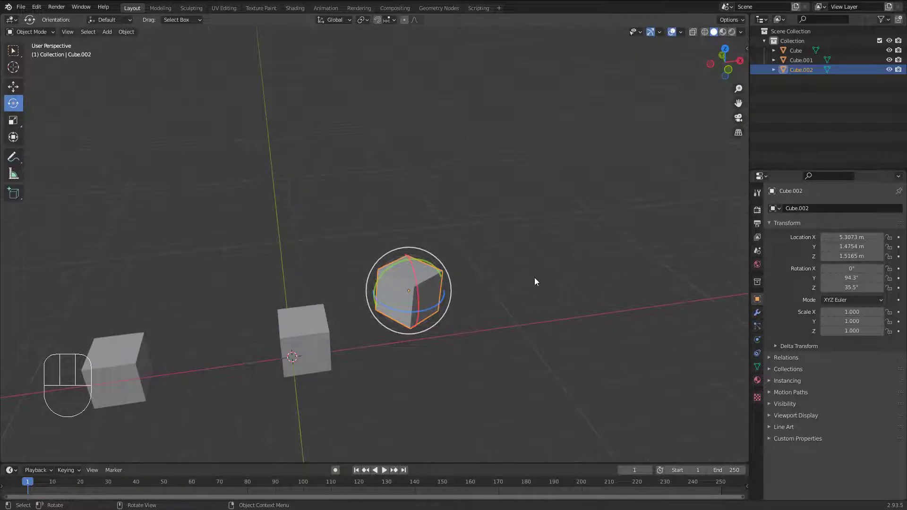
middle_drag(534, 277, 486, 287)
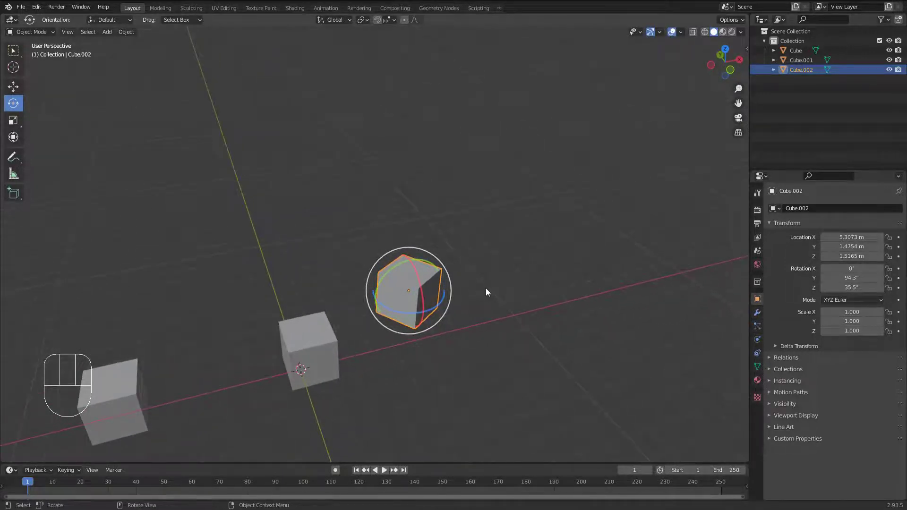
key(r)
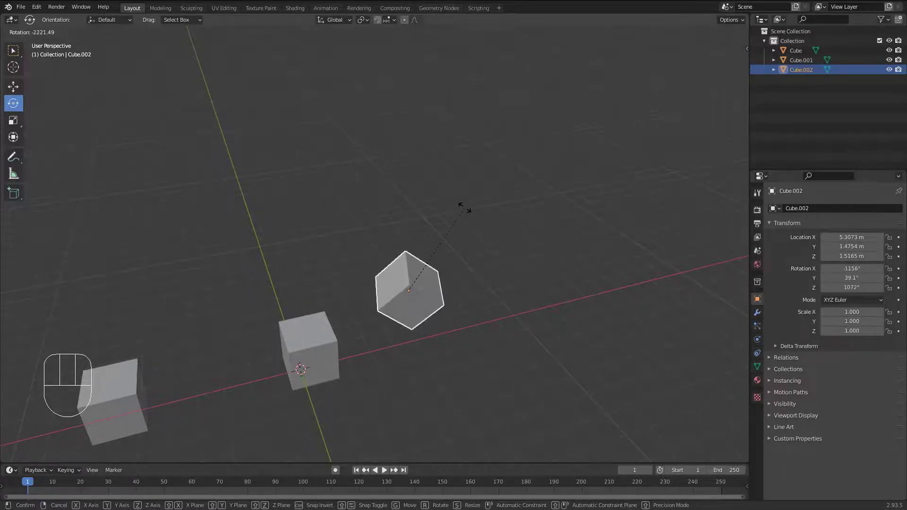
right_click(487, 227)
Try a Rotate command on Cube.002 constrained to the global X axis, and cancel it.
middle_drag(503, 249, 541, 255)
key(r)
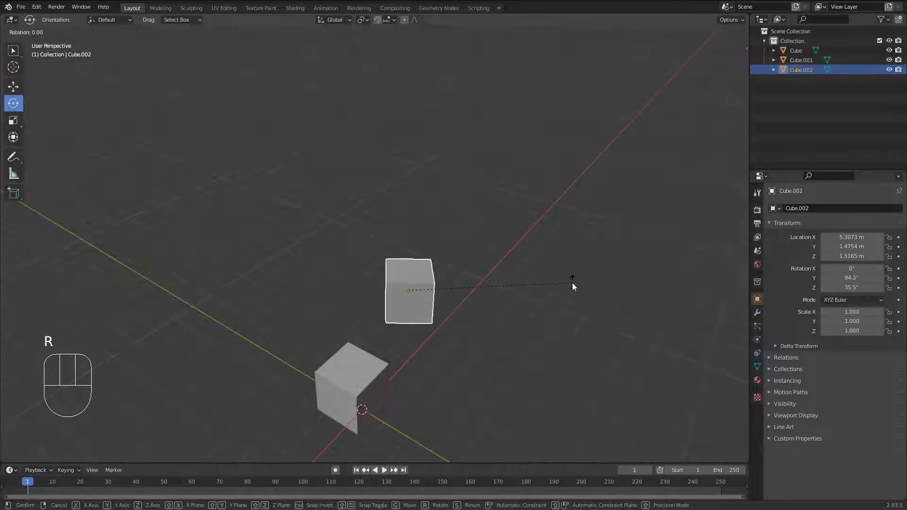
key(x)
right_click(426, 188)
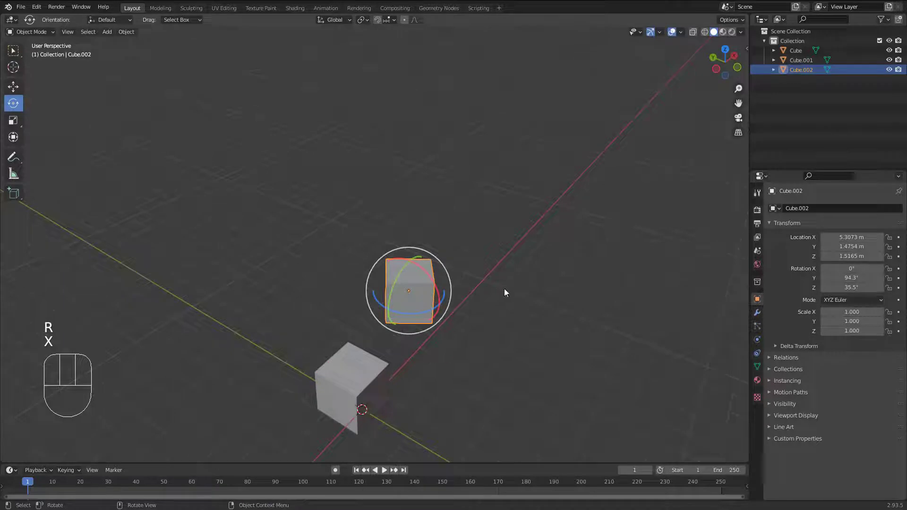
Try a Rotate command on Cube.002 constrained to the global Y axis, and cancel it.
middle_drag(489, 308, 490, 297)
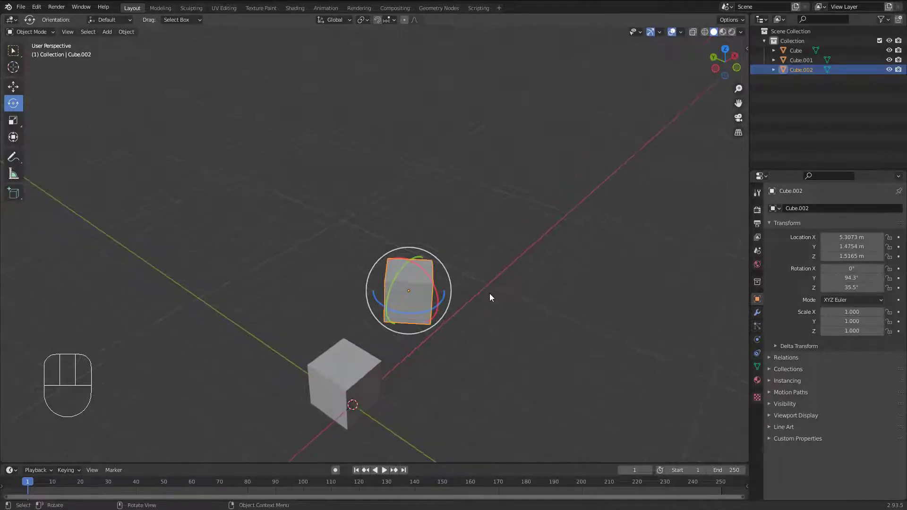
key(r)
key(y)
right_click(490, 243)
Try a Rotate command on Cube.002 constrained to the global Z axis, and cancel it.
key(t)
key(t)
key(r)
key(z)
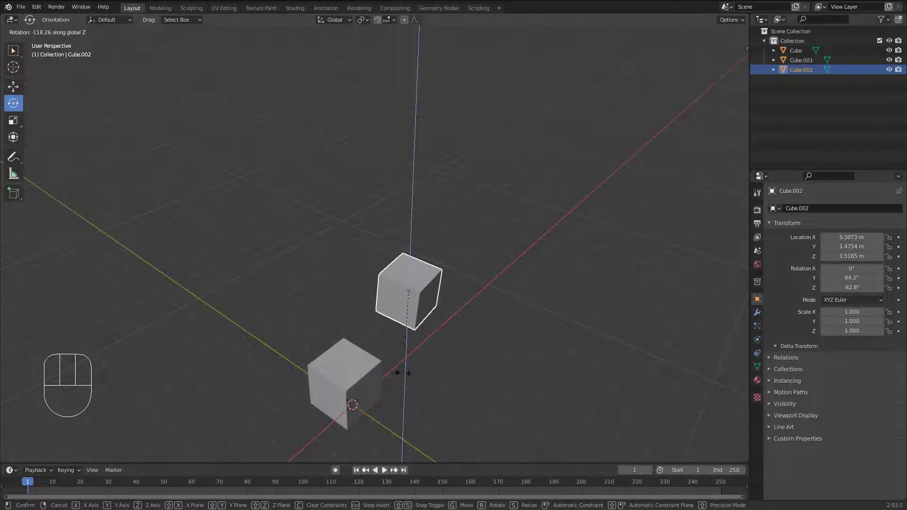
key(Escape)
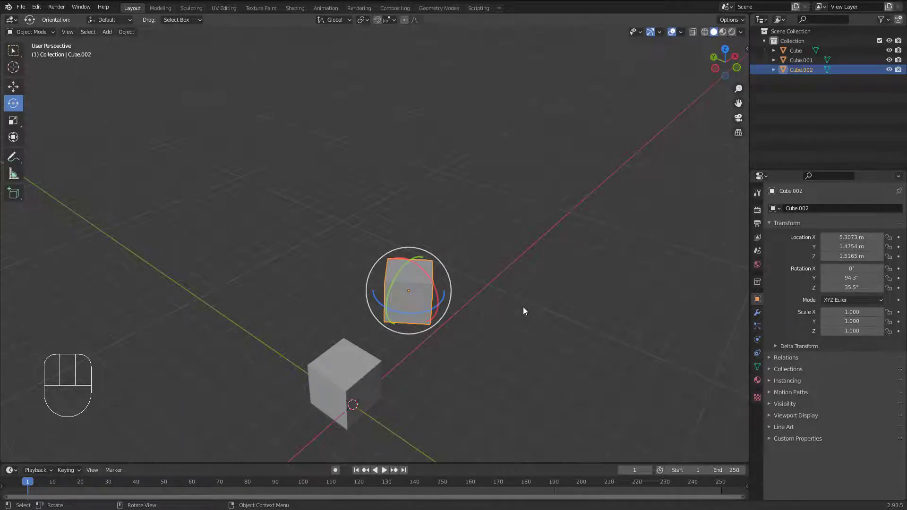
Try one rotation of Cube.002 while switching its axis constraint from Z to X to Y, and cancel it.
key(r)
key(z)
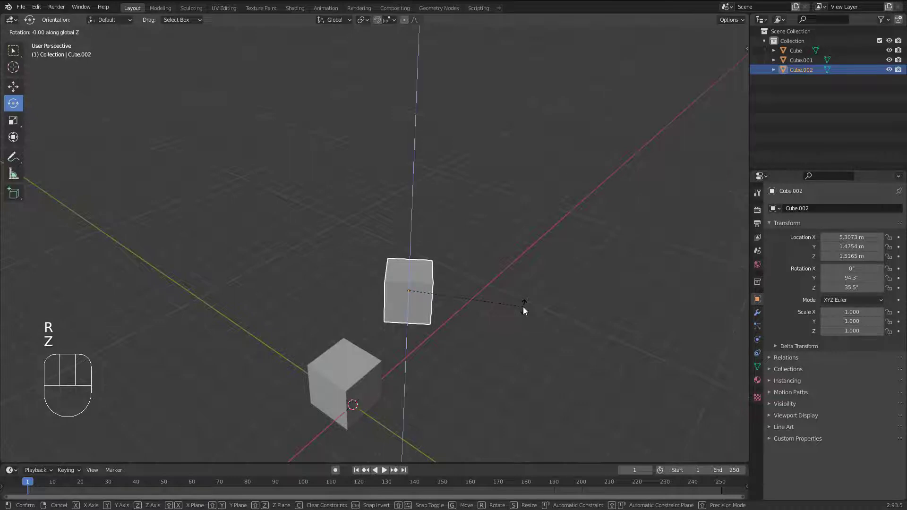
key(x)
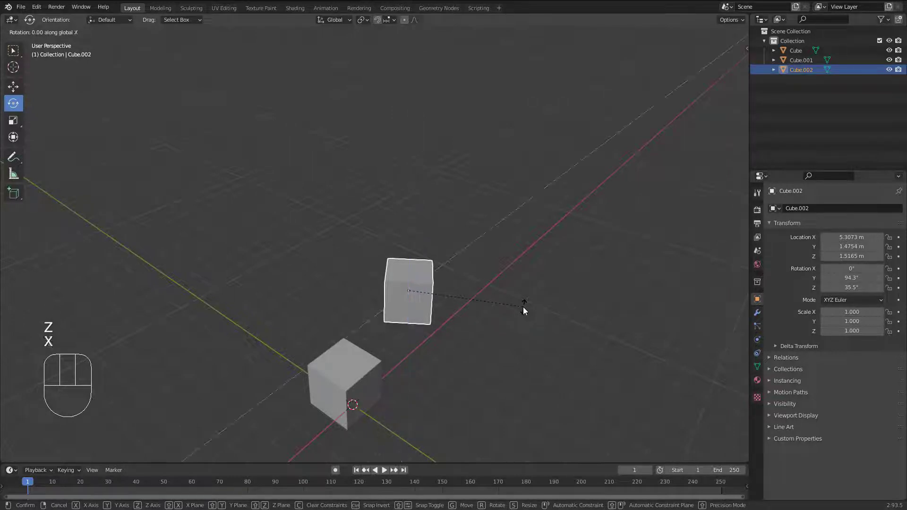
key(y)
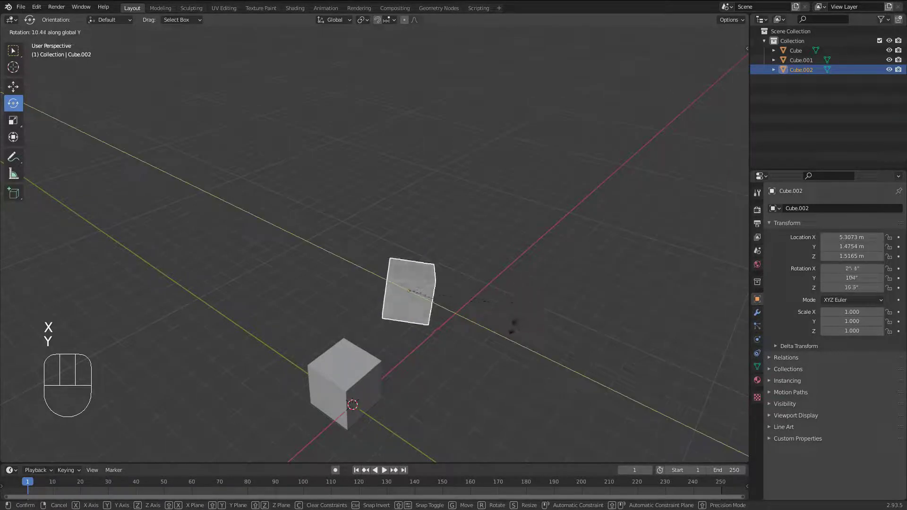
right_click(511, 324)
Activate the Scale tool and select the middle cube, Cube.
middle_drag(520, 297, 193, 204)
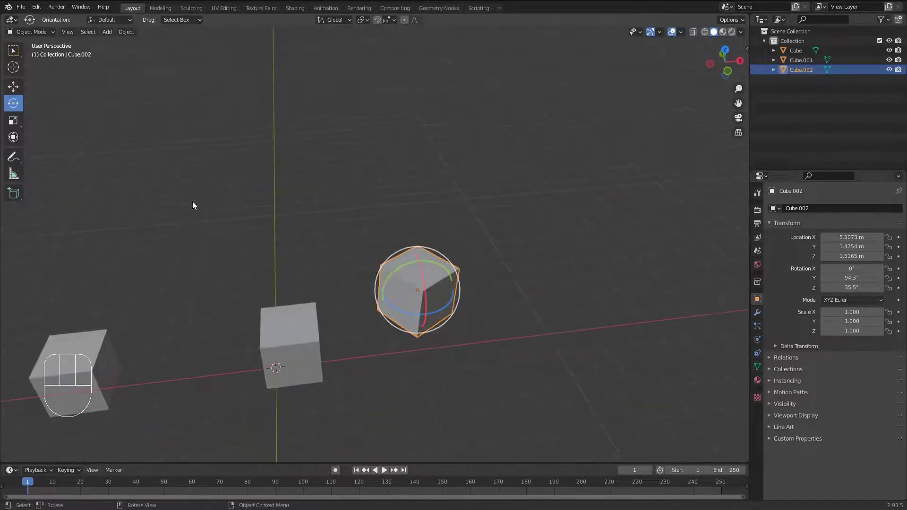
click(12, 121)
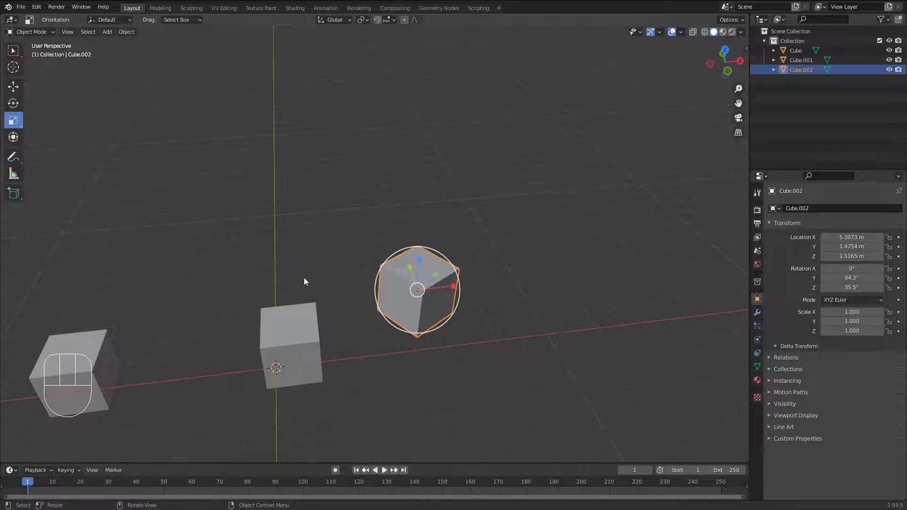
middle_drag(304, 281, 350, 292)
click(294, 346)
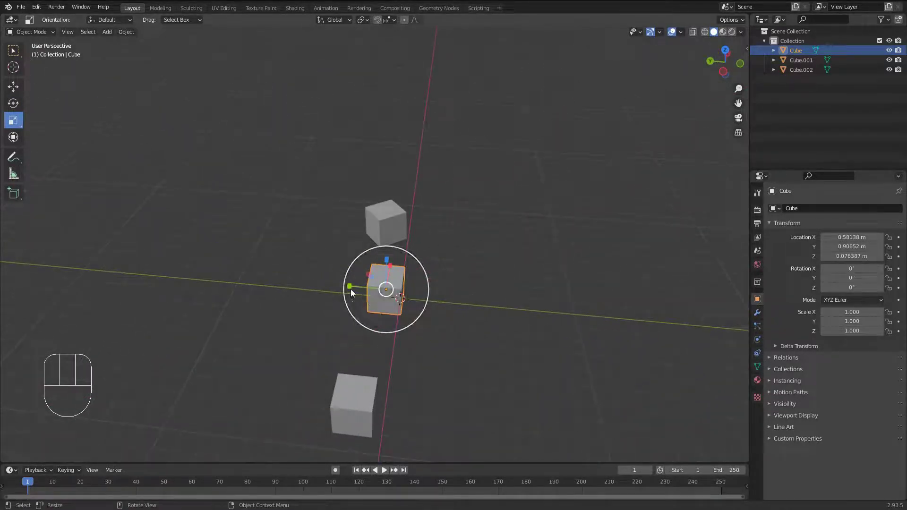
Try stretching Cube along single axes with the scale gizmo's Y, X and Z handles, cancelling each attempt.
drag(350, 287, 328, 301)
right_click(328, 301)
middle_drag(327, 301, 392, 297)
drag(420, 288, 488, 294)
right_click(488, 294)
middle_drag(322, 279, 386, 257)
drag(385, 255, 382, 202)
right_click(387, 200)
Try scaling Cube along two axes at once with each of the scale gizmo's three plane handles, cancelling each attempt.
middle_drag(390, 196, 376, 276)
drag(376, 276, 294, 152)
right_click(293, 151)
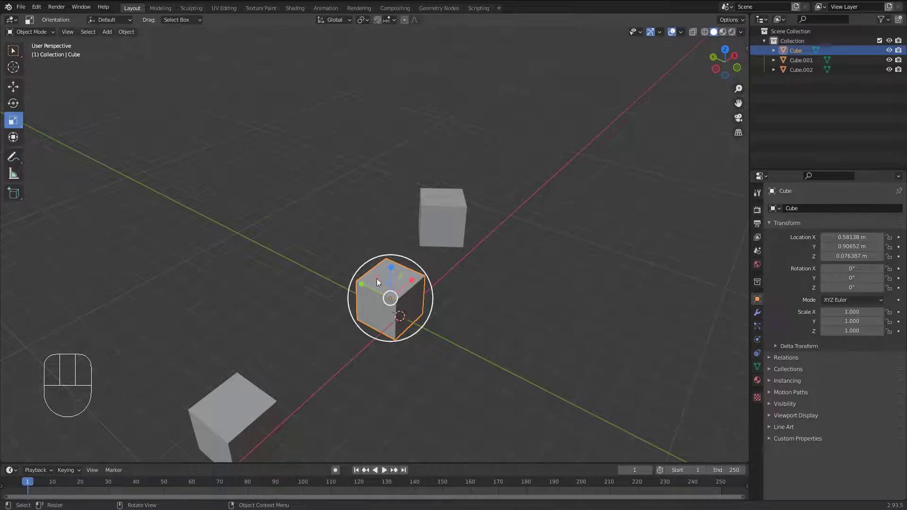
middle_drag(376, 278, 404, 278)
drag(405, 281, 432, 222)
right_click(432, 223)
middle_drag(432, 222, 434, 301)
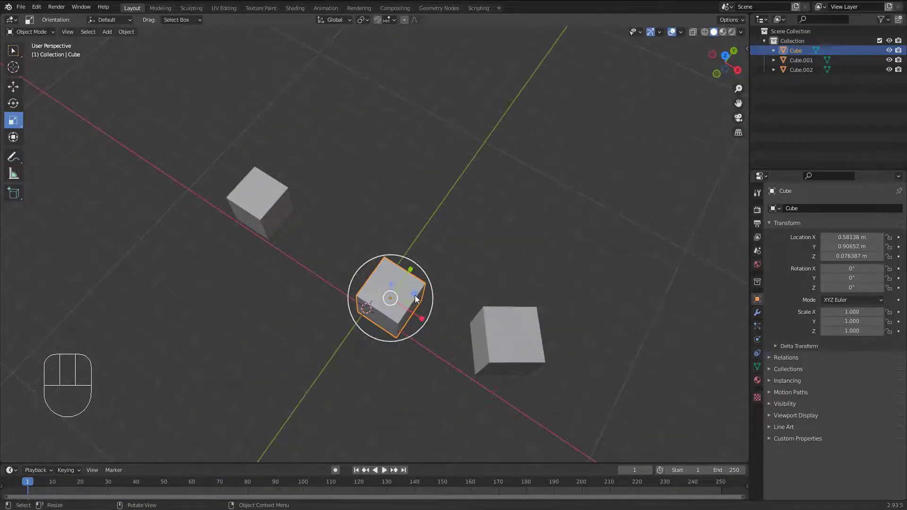
drag(413, 300, 524, 269)
right_click(524, 269)
Try scaling Cube uniformly to about 4 times its size with the scale gizmo, and cancel it.
middle_drag(524, 270, 505, 259)
drag(396, 303, 543, 369)
right_click(427, 315)
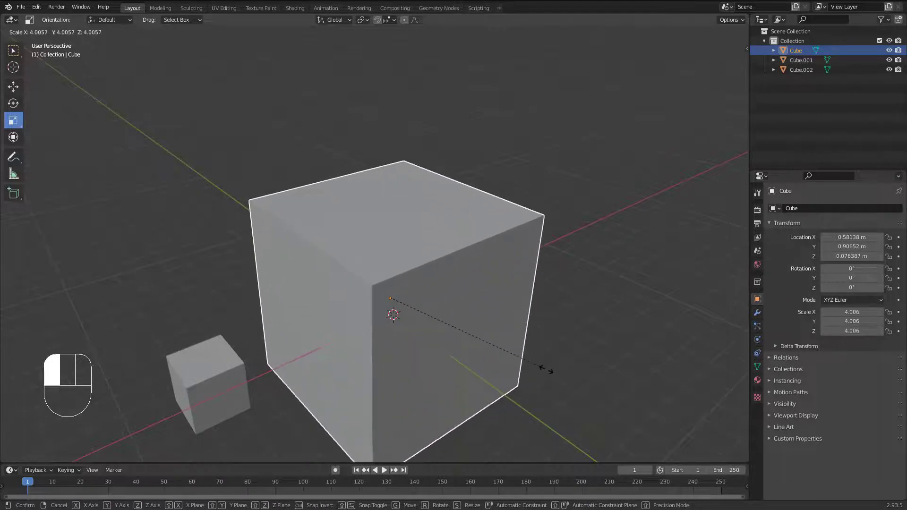
right_click(543, 368)
Try the Scale command on Cube uniformly and constrained to X, Y and Z in turn, and cancel it.
middle_drag(484, 304, 453, 293)
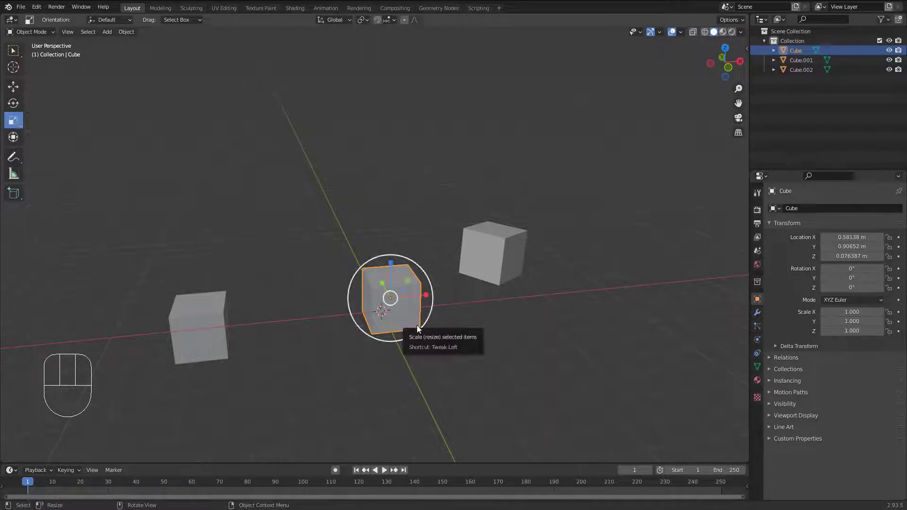
key(s)
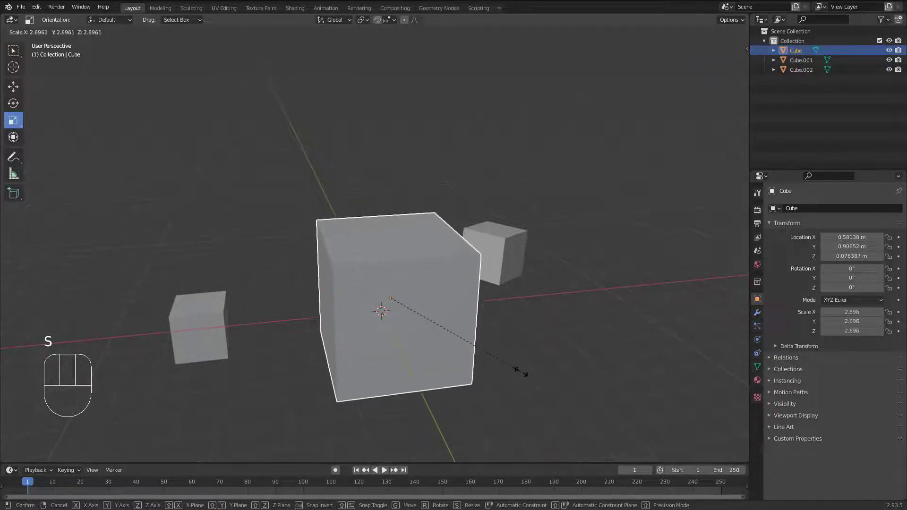
key(x)
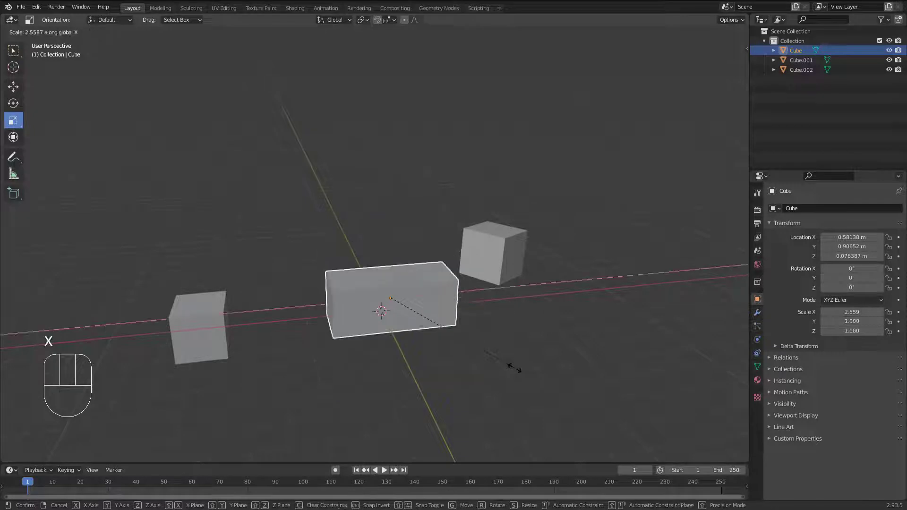
key(y)
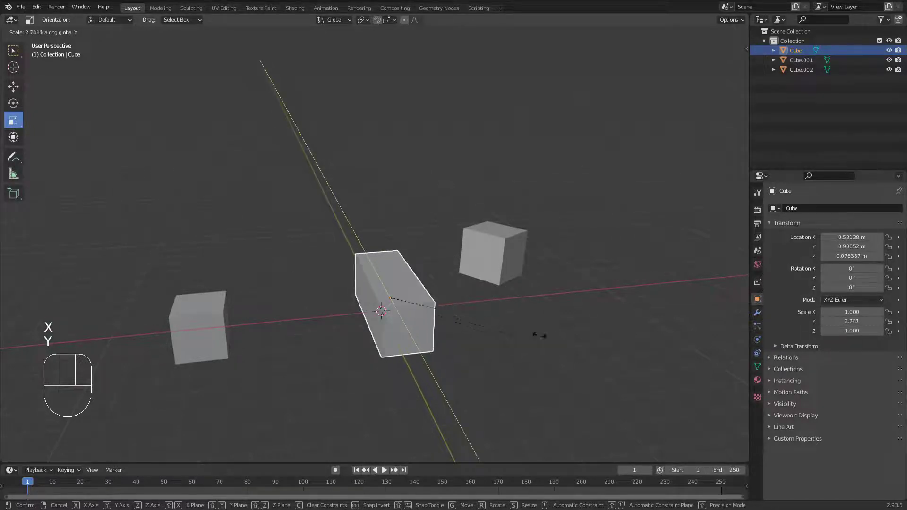
key(z)
right_click(514, 347)
Activate the Transform tool for Cube and view its combined move, rotate and scale gizmo up close.
middle_drag(360, 296, 391, 303)
scroll(374, 285, up, 2)
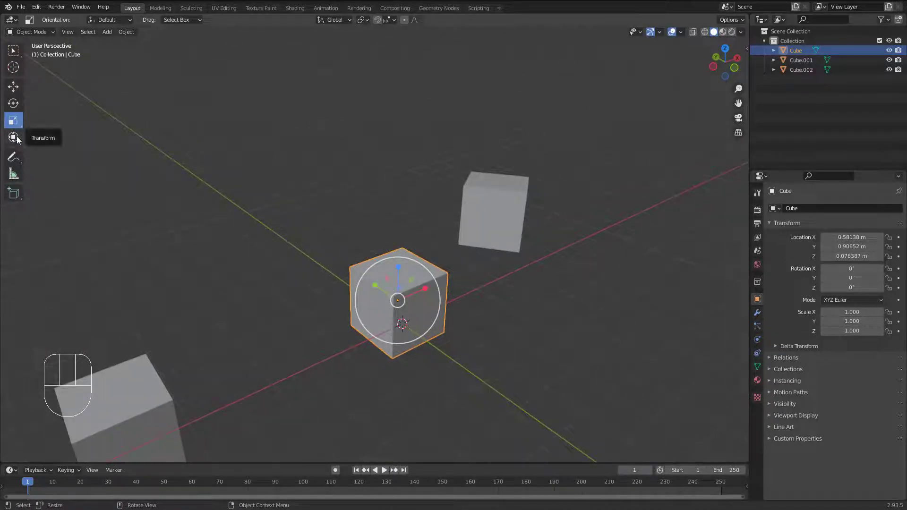
click(17, 138)
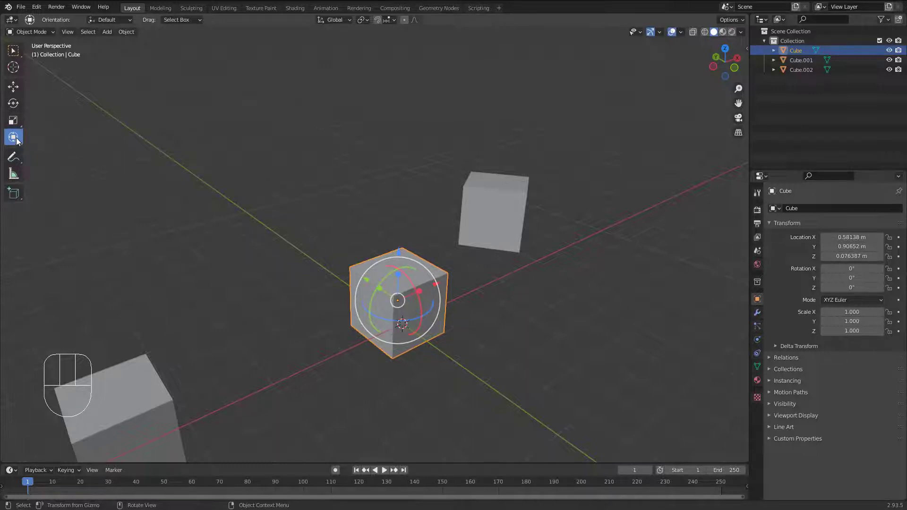
scroll(418, 335, up, 1)
middle_drag(416, 298, 410, 290)
Raise Cube along Z to about 1.82 m with the Transform gizmo, and undo the extra trial transformation.
drag(393, 243, 457, 211)
right_click(458, 211)
middle_drag(458, 211, 398, 349)
key(ctrl+z)
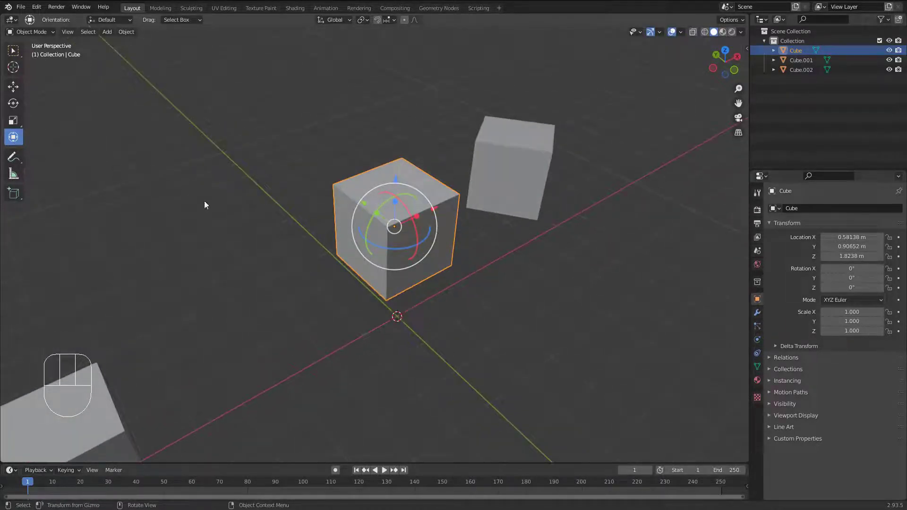
middle_drag(421, 253, 431, 224)
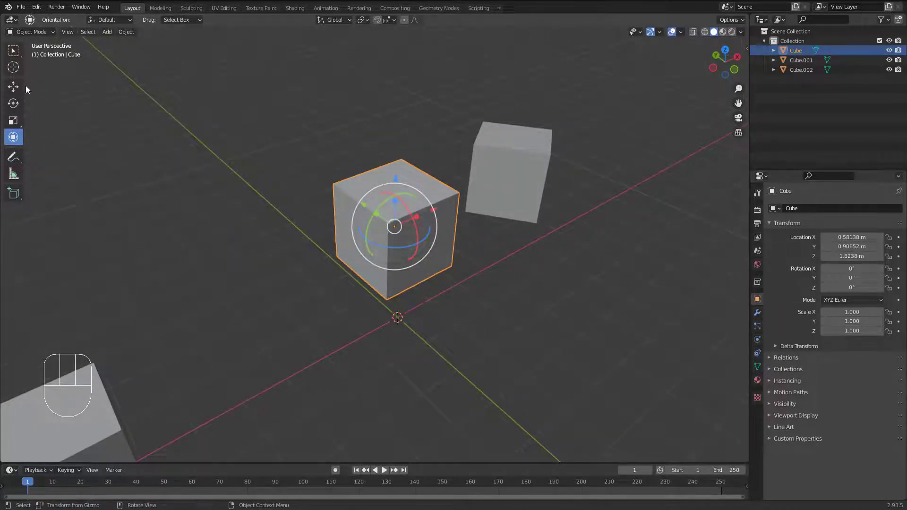
Switch to the Select Box tool and enable the Move, Rotate and Scale object gizmos in the viewport.
click(16, 52)
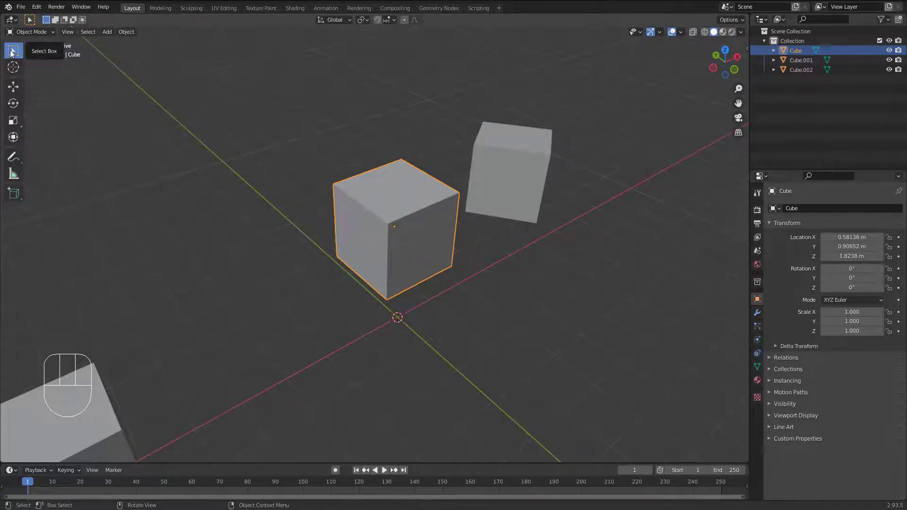
click(659, 33)
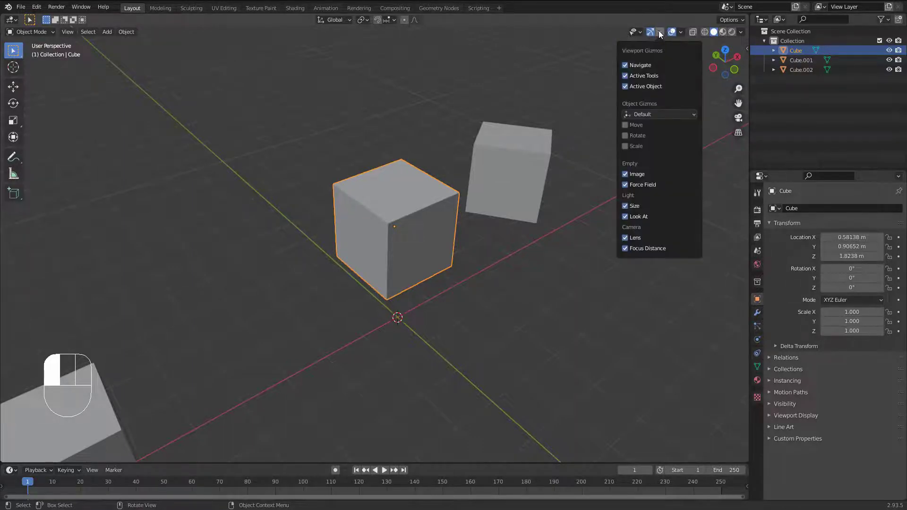
click(637, 126)
click(639, 136)
click(640, 146)
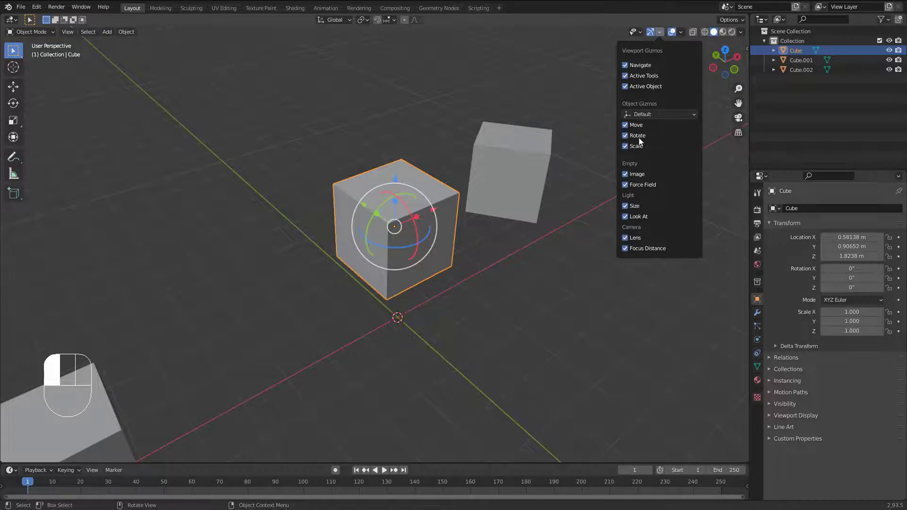
Disable the Scale, Rotate and Move object gizmos in the viewport.
click(625, 145)
middle_drag(389, 188, 431, 171)
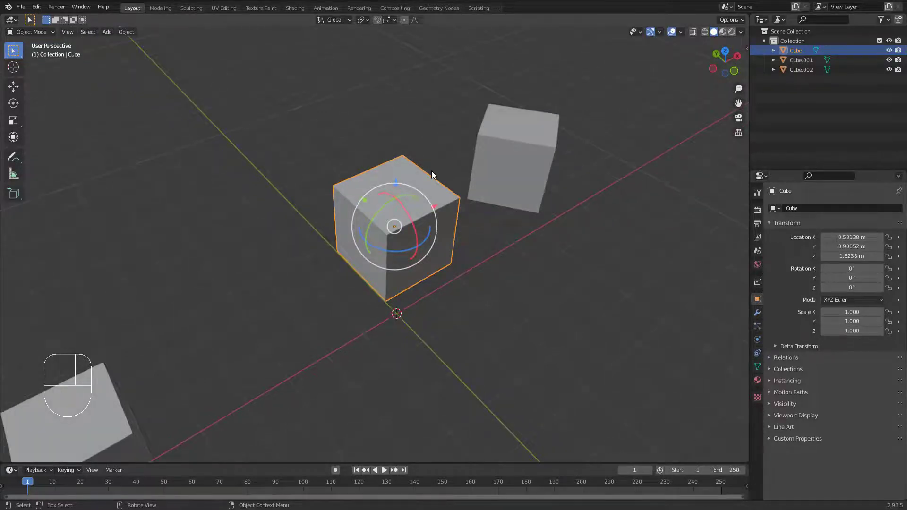
middle_drag(394, 198, 390, 184)
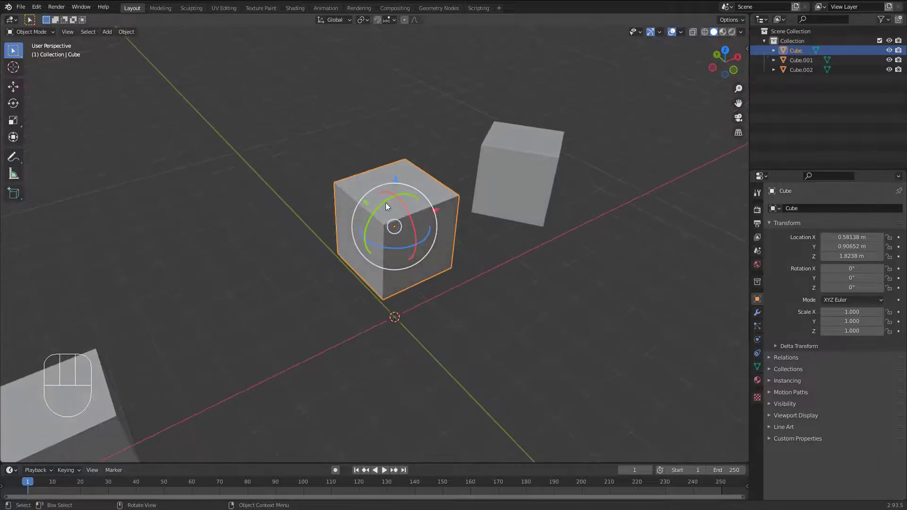
click(680, 32)
click(659, 32)
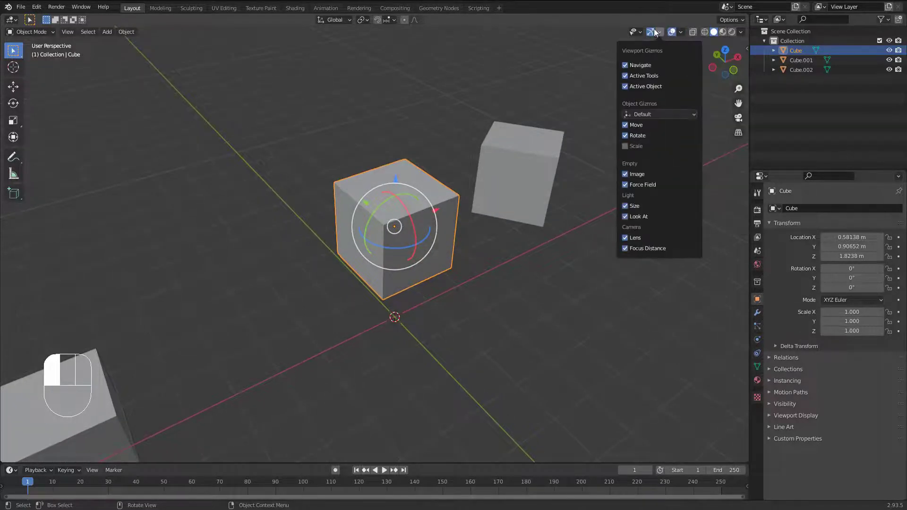
click(624, 135)
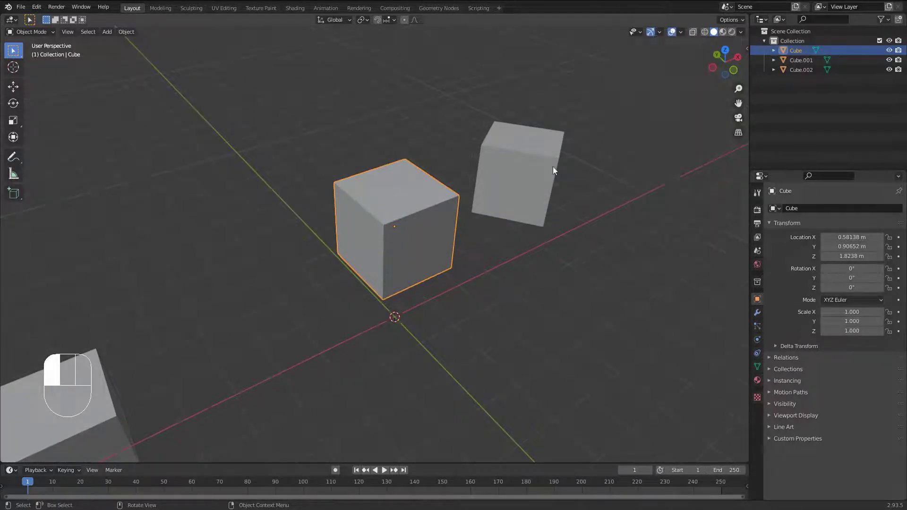
Draw a tall block on the floor beside Cube with the Add Cube tool, centred at about X -2.70, Y 0.31, Z 1.69 m.
middle_drag(353, 199, 398, 203)
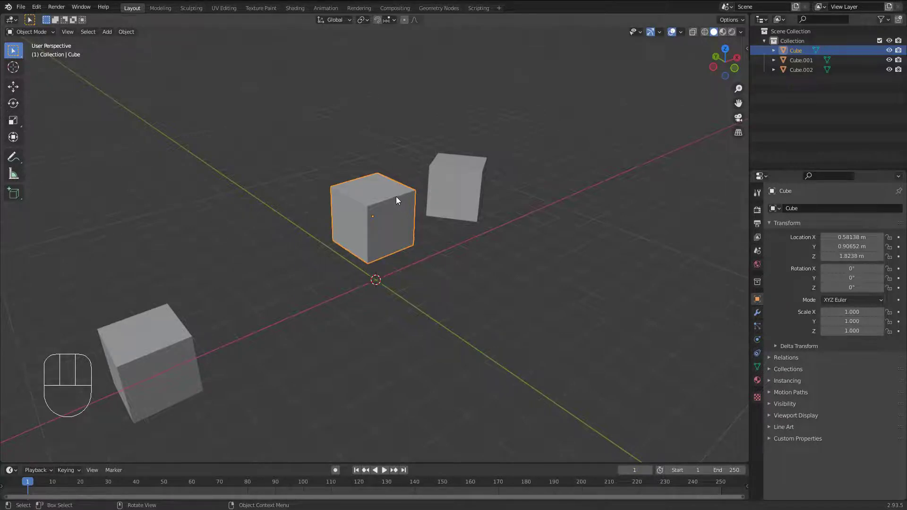
middle_drag(395, 197, 194, 156)
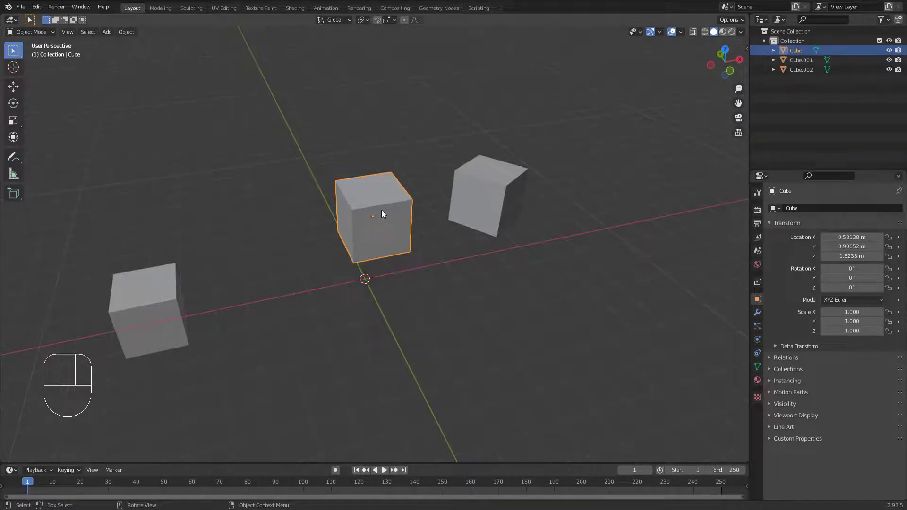
click(12, 88)
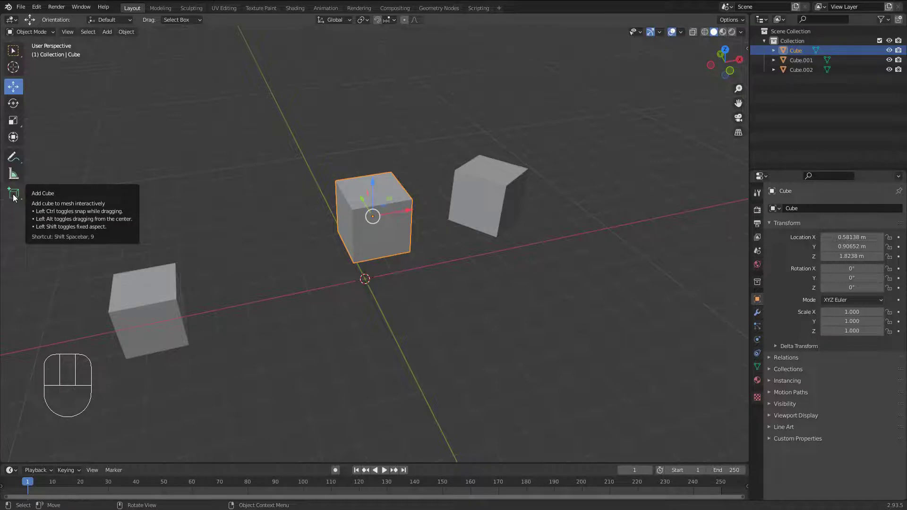
middle_drag(385, 248, 404, 215)
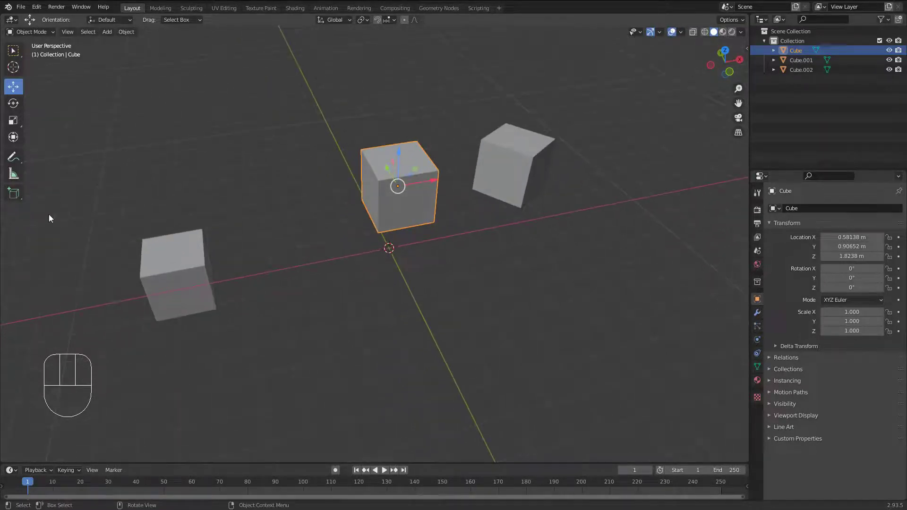
click(12, 195)
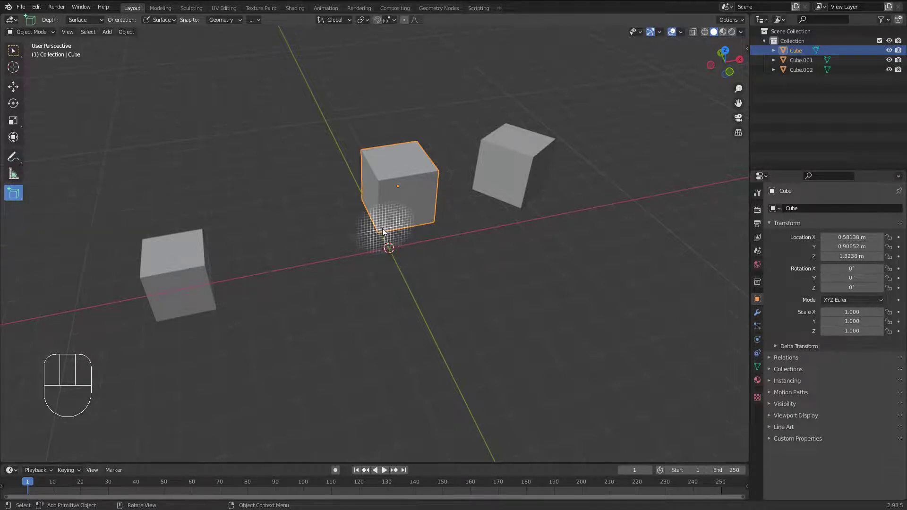
middle_drag(387, 223, 418, 171)
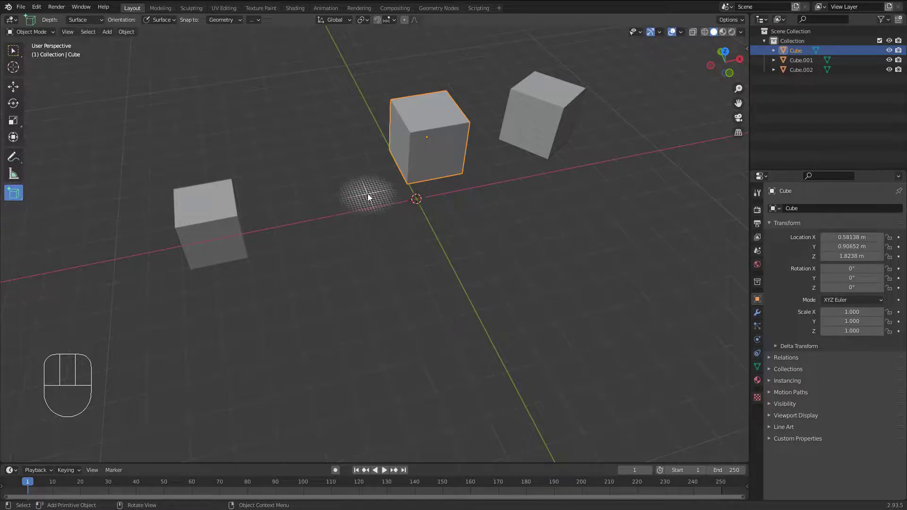
drag(306, 189, 370, 191)
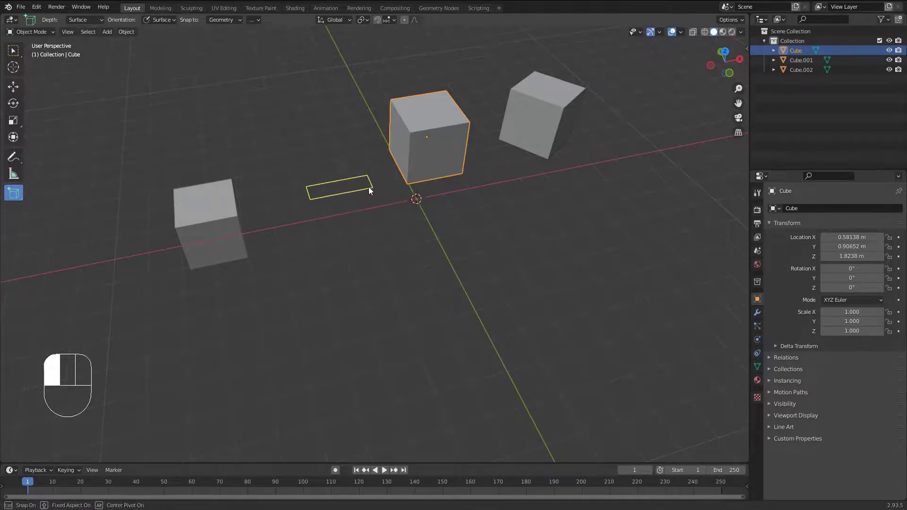
drag(328, 210, 400, 264)
drag(423, 221, 377, 234)
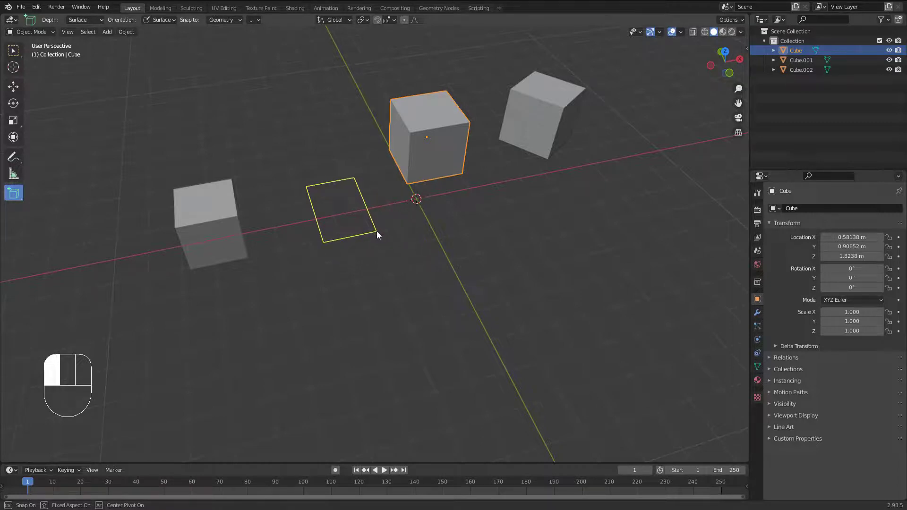
drag(376, 231, 362, 144)
middle_drag(316, 302, 312, 144)
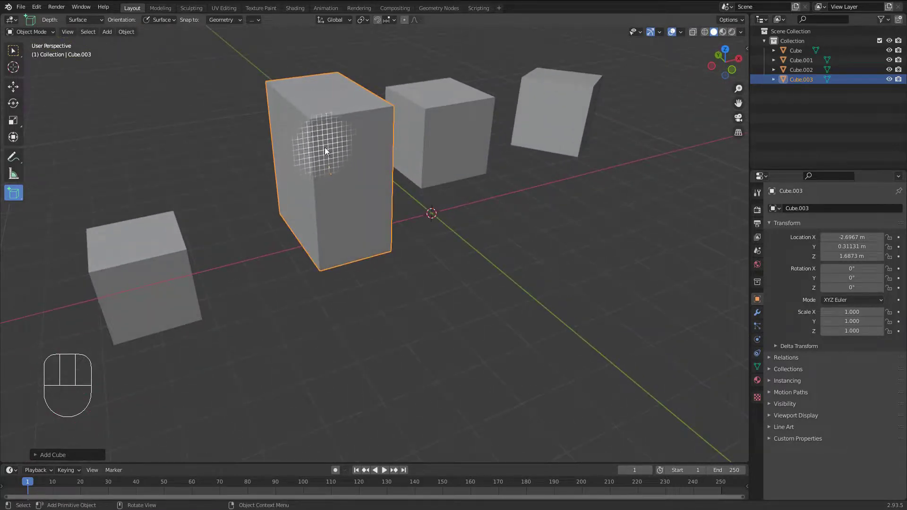
Draw a smaller block projecting from the upper front face of the tall block, centred at about X -2.68, Y -1.86, Z 2.68 m.
drag(318, 129, 387, 161)
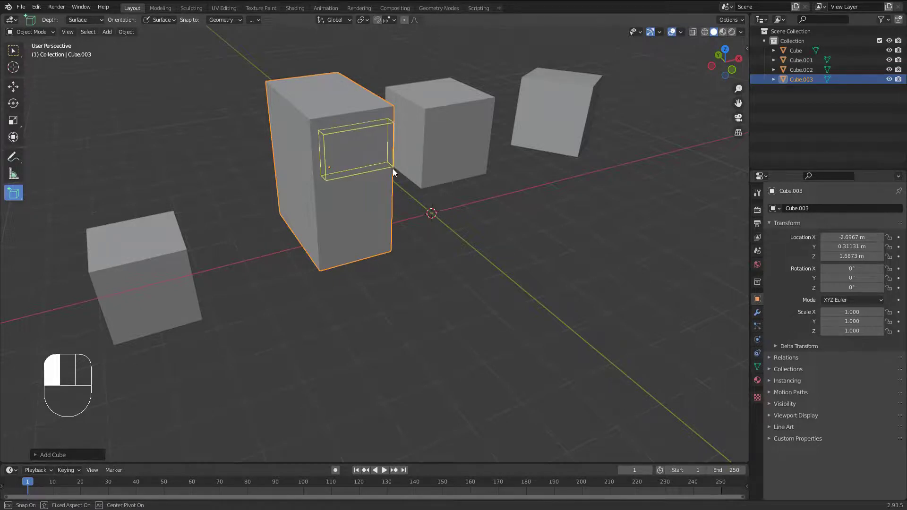
click(415, 197)
middle_drag(412, 203, 330, 160)
Draw a slim bar out of the projecting block's side face and an upright block on its top face.
drag(326, 159, 336, 171)
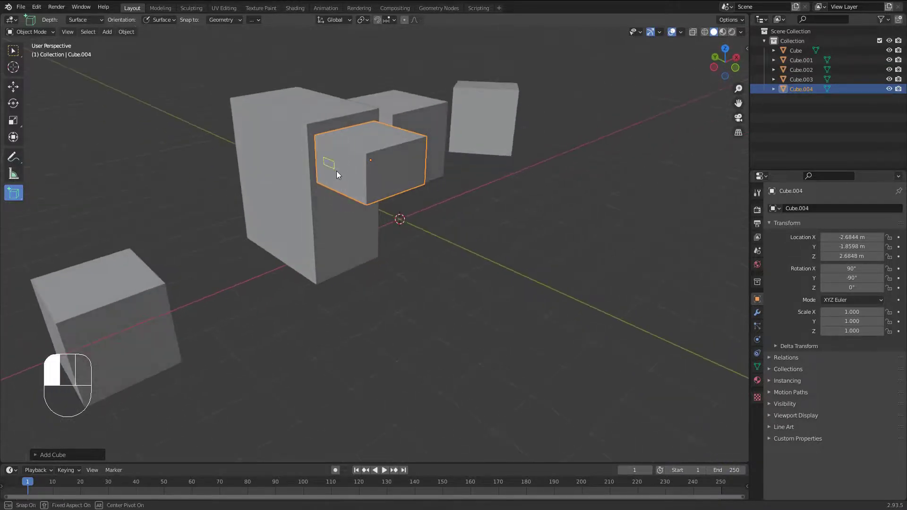
click(261, 199)
middle_drag(332, 171, 345, 177)
drag(344, 135, 371, 91)
middle_drag(378, 187, 376, 170)
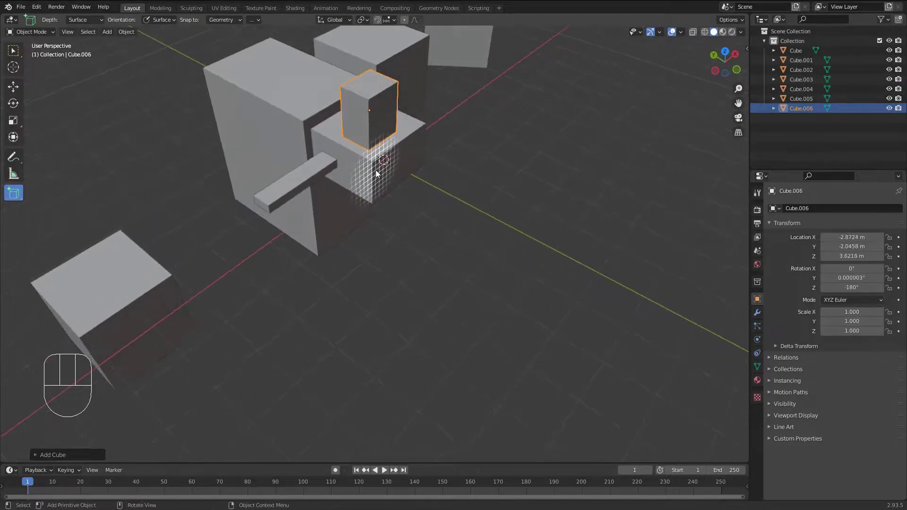
Draw a flat slab out of the projecting block's front face and a block on the floor, centred at about X -2.93, Y -2.04, Z 0.88 m.
drag(378, 168, 434, 189)
click(468, 195)
middle_drag(467, 195, 400, 283)
mouse_move(400, 282)
mouse_down()
mouse_move(368, 308)
mouse_move(373, 222)
mouse_up()
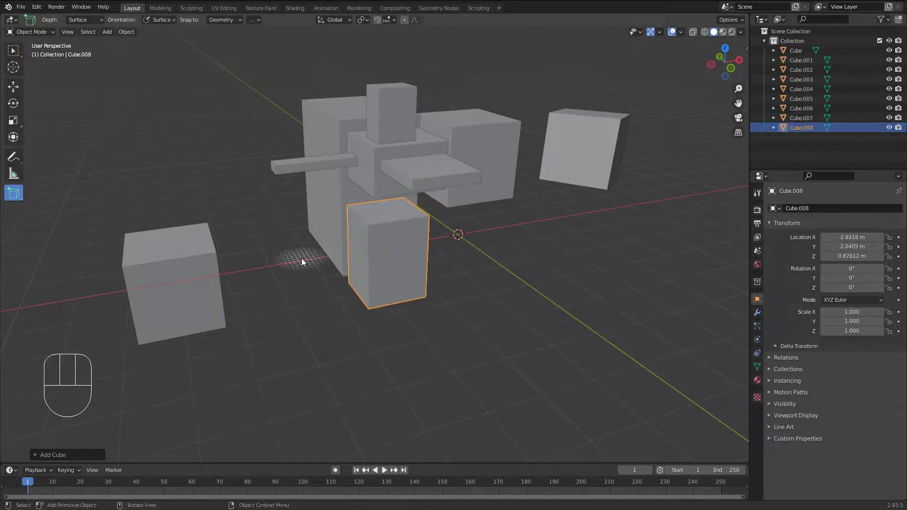
mouse_move(301, 258)
middle_down()
mouse_move(323, 281)
mouse_move(312, 262)
middle_up()
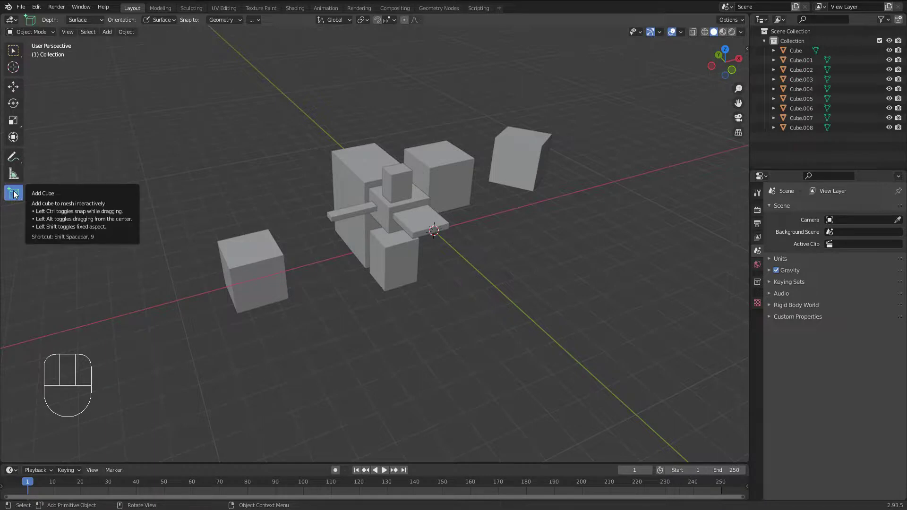
Draw a round-based cone on the floor with the Add Cone tool, centred at about X -3.19, Y -5.22, Z 1.28 m.
drag(14, 194, 54, 217)
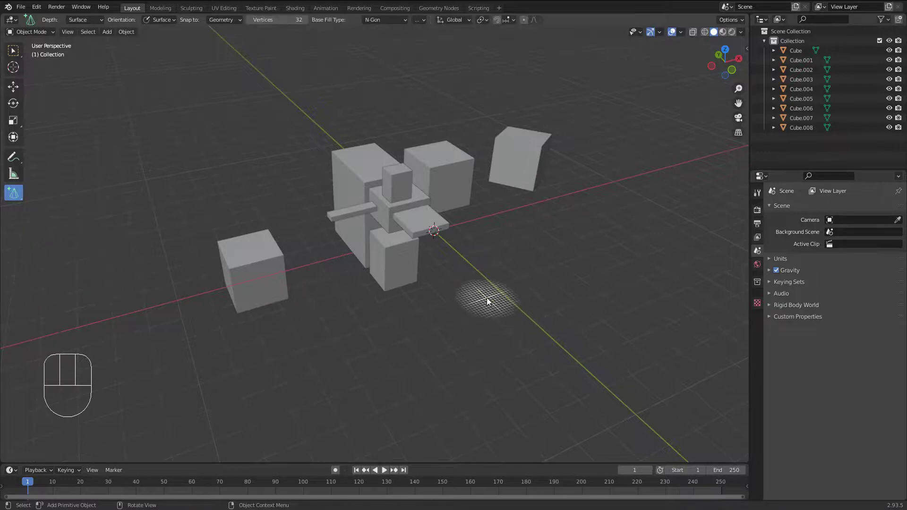
middle_drag(486, 297, 455, 322)
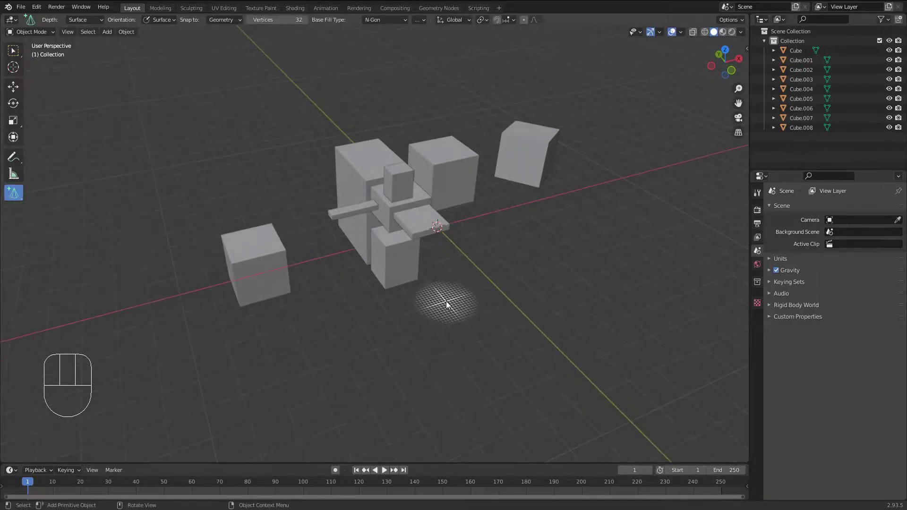
mouse_move(446, 303)
mouse_down()
mouse_move(431, 359)
mouse_move(399, 354)
mouse_move(417, 353)
mouse_move(401, 379)
mouse_move(464, 364)
mouse_move(408, 351)
mouse_move(384, 383)
mouse_move(419, 350)
mouse_move(415, 387)
mouse_move(432, 348)
mouse_move(424, 359)
mouse_move(423, 346)
mouse_move(415, 377)
mouse_up()
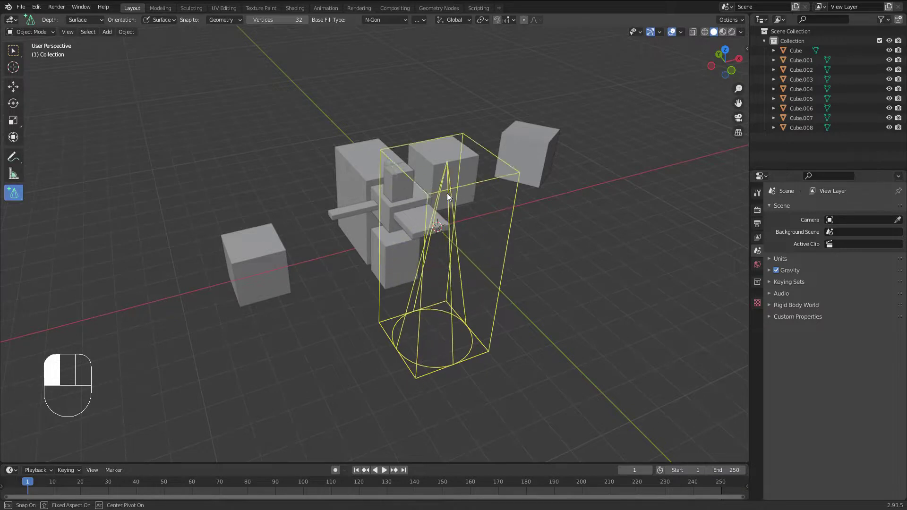
shift+drag(445, 417, 435, 308)
middle_drag(435, 308, 393, 200)
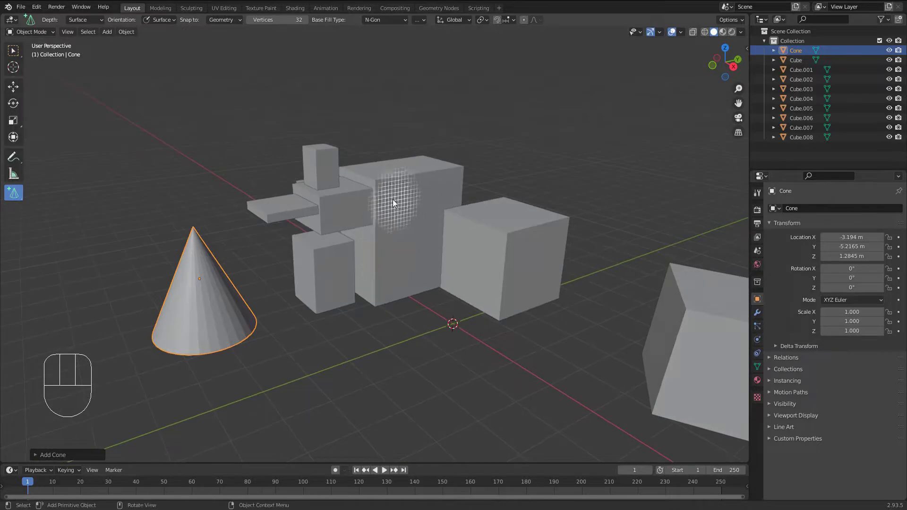
Draw one cone out of the tall block's side face and a smaller cone out of the front face of Cube.
drag(392, 200, 497, 288)
middle_drag(497, 288, 469, 279)
drag(470, 277, 478, 285)
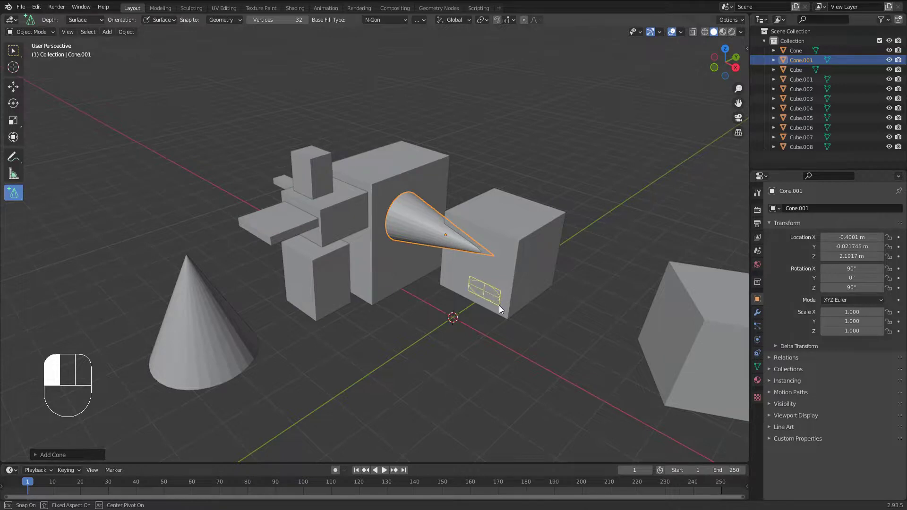
drag(499, 305, 474, 315)
click(437, 350)
middle_drag(438, 349, 118, 208)
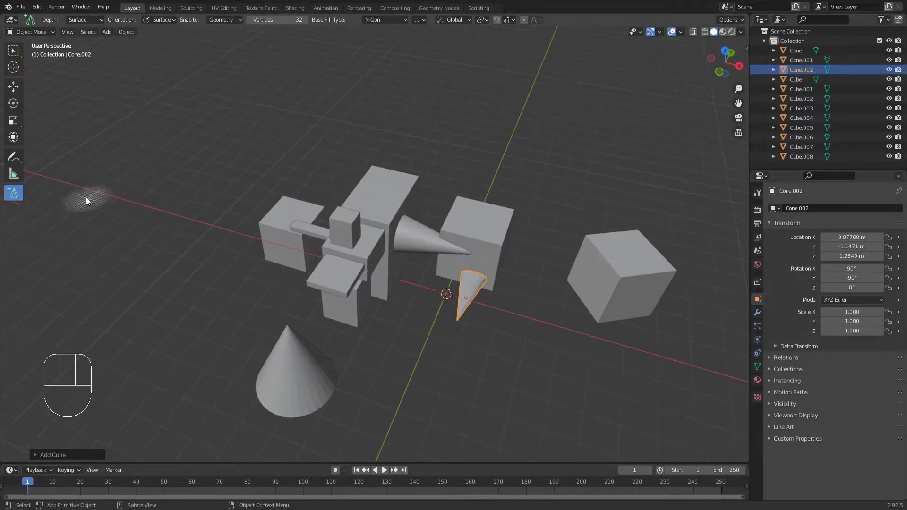
Draw a large cylinder on the floor at about X 1.07, Y -4.30 m with Add Cylinder, and a small one on the outlying cube.
click(14, 193)
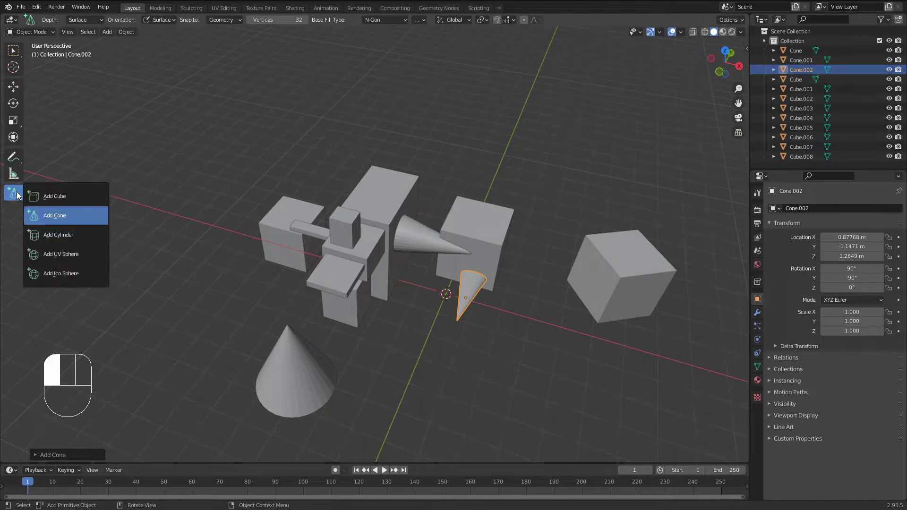
click(56, 236)
middle_drag(468, 321, 445, 228)
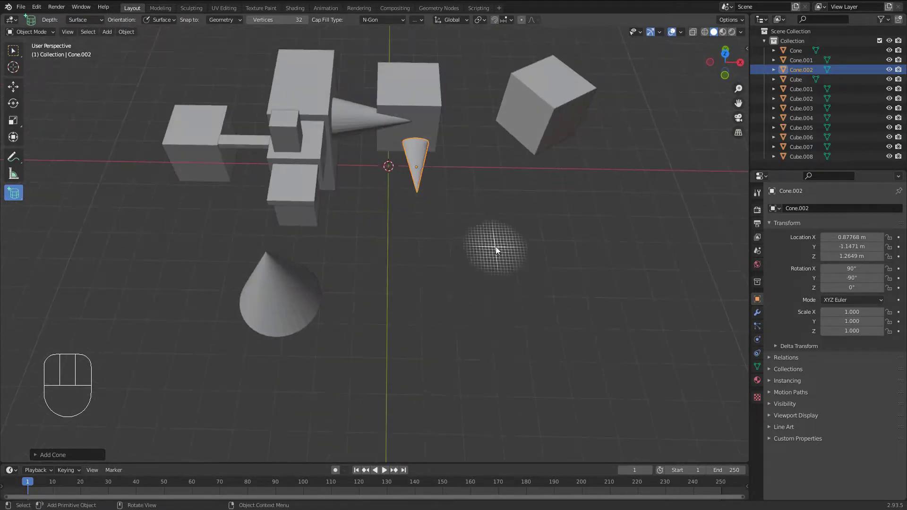
middle_drag(398, 250, 483, 222)
drag(483, 221, 458, 305)
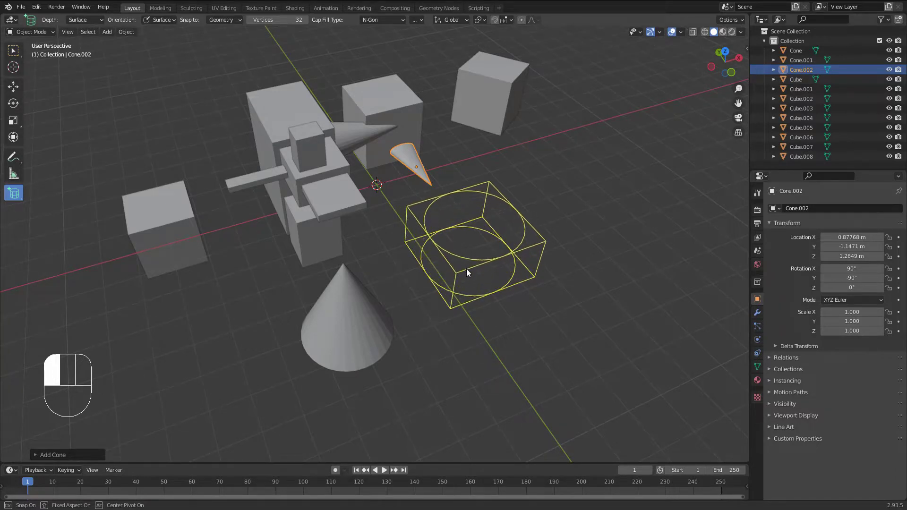
drag(467, 250, 471, 212)
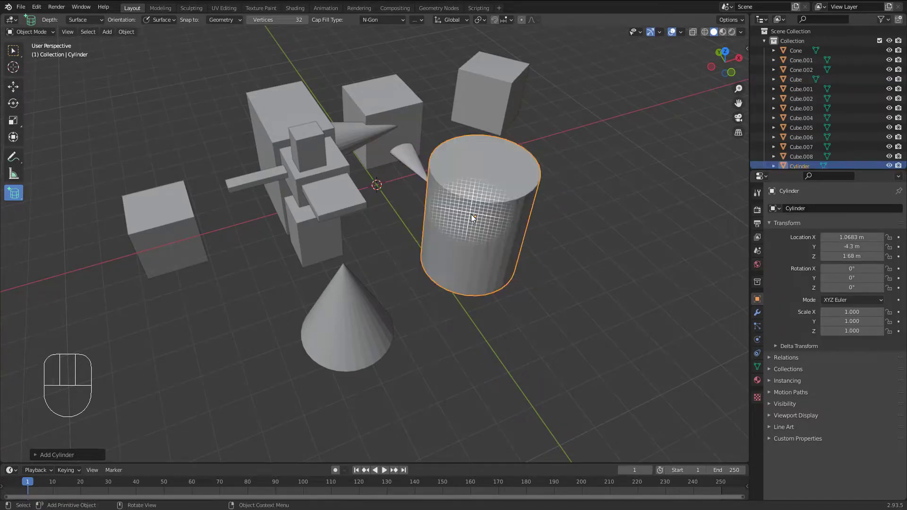
middle_drag(471, 214, 423, 277)
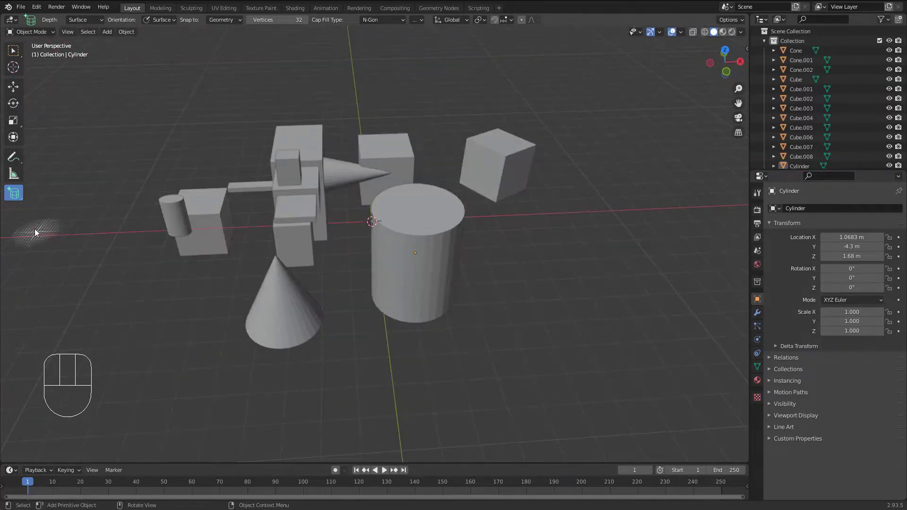
Draw two UV spheres on the floor, one beside the large cylinder and one at about X 6.62, Y -3.07, Z 1.38 m.
drag(14, 204, 55, 256)
drag(491, 290, 461, 273)
middle_drag(484, 259, 382, 279)
drag(503, 222, 461, 269)
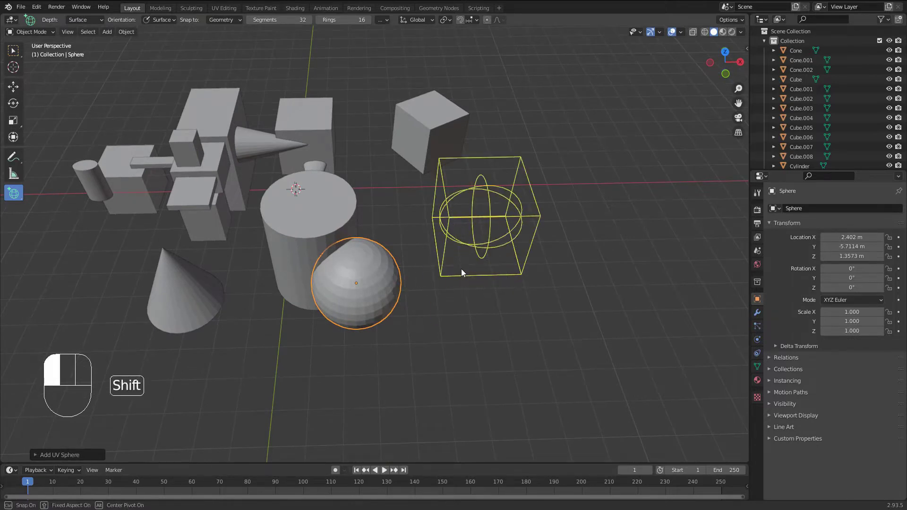
shift+drag(466, 213, 466, 213)
middle_drag(466, 213, 515, 236)
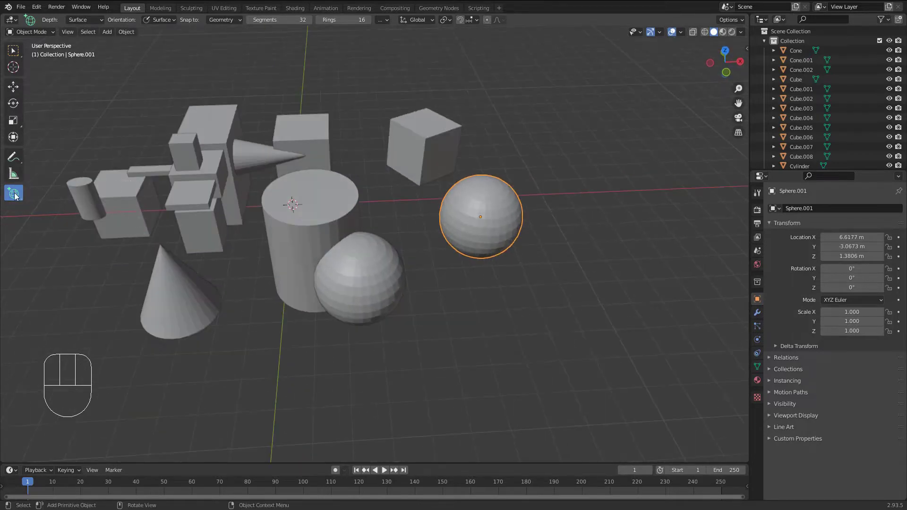
Draw an evenly proportioned ico sphere on the floor beside the first UV sphere, centred at about X 4.15, Y -6.31, Z 1.31 m.
click(14, 194)
click(58, 279)
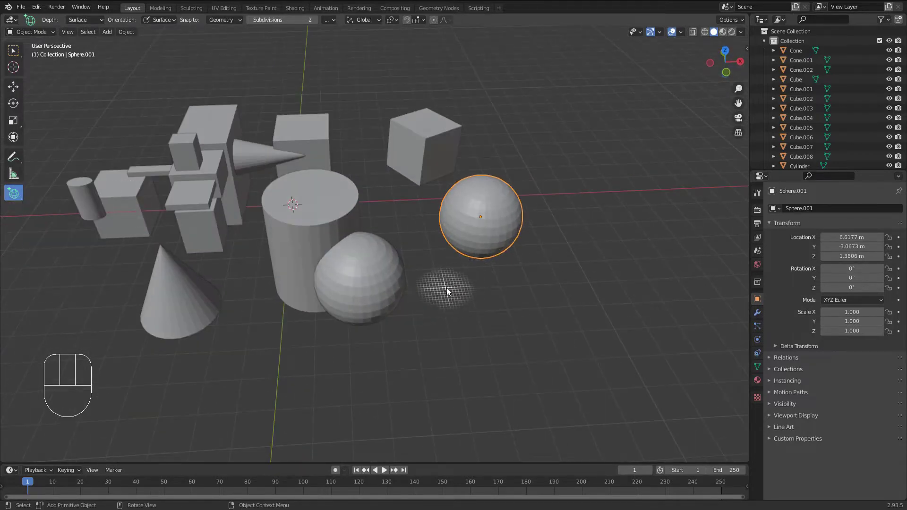
middle_drag(447, 287, 436, 299)
shift+drag(436, 303, 364, 330)
shift+click(364, 262)
scroll(418, 266, up, 3)
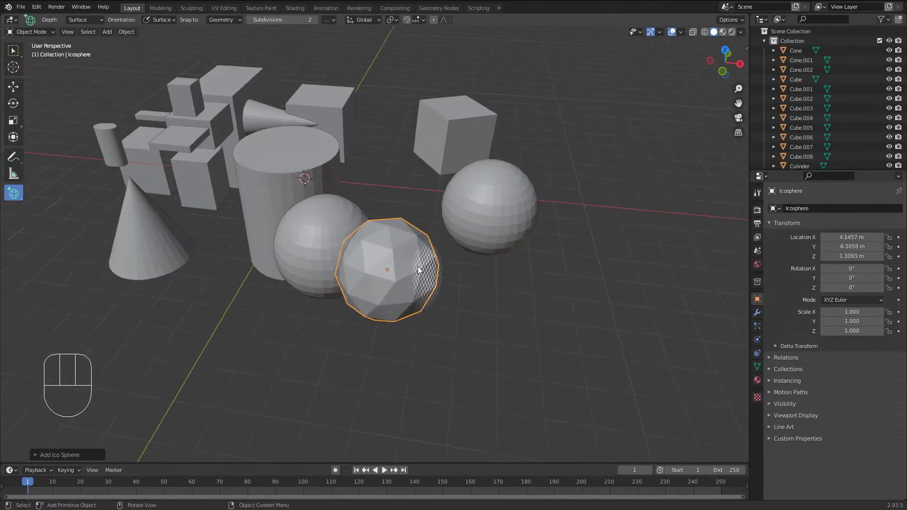
View the finished primitives from another angle and switch back to the Add Cube tool.
middle_drag(418, 266, 391, 267)
scroll(396, 268, down, 2)
shift+middle_drag(484, 258, 425, 276)
middle_drag(402, 274, 390, 294)
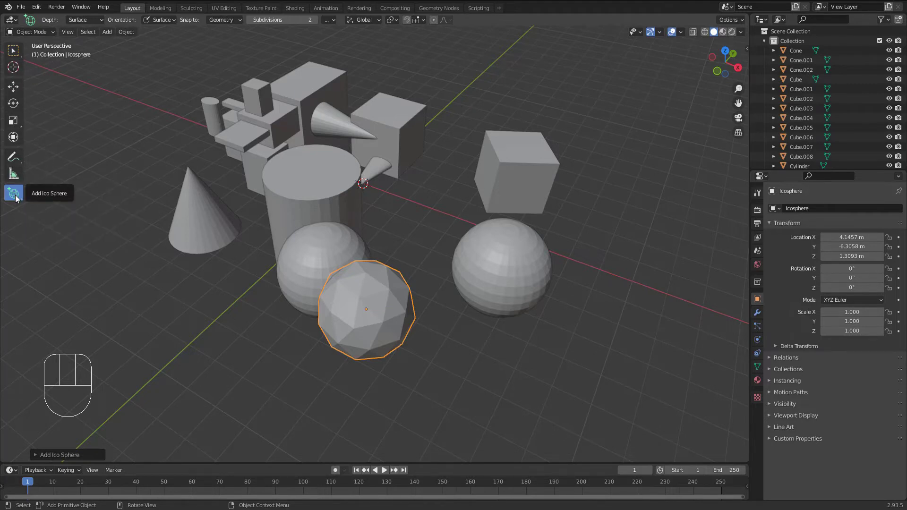
drag(16, 198, 39, 198)
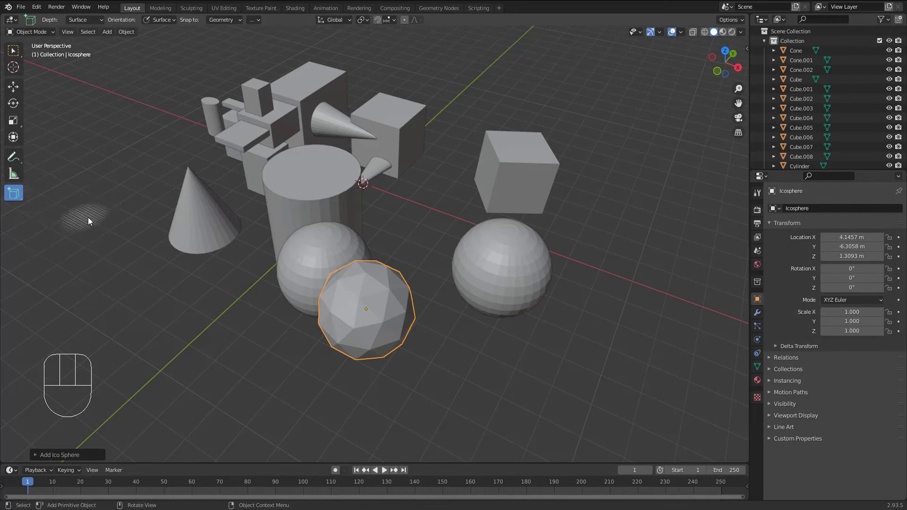